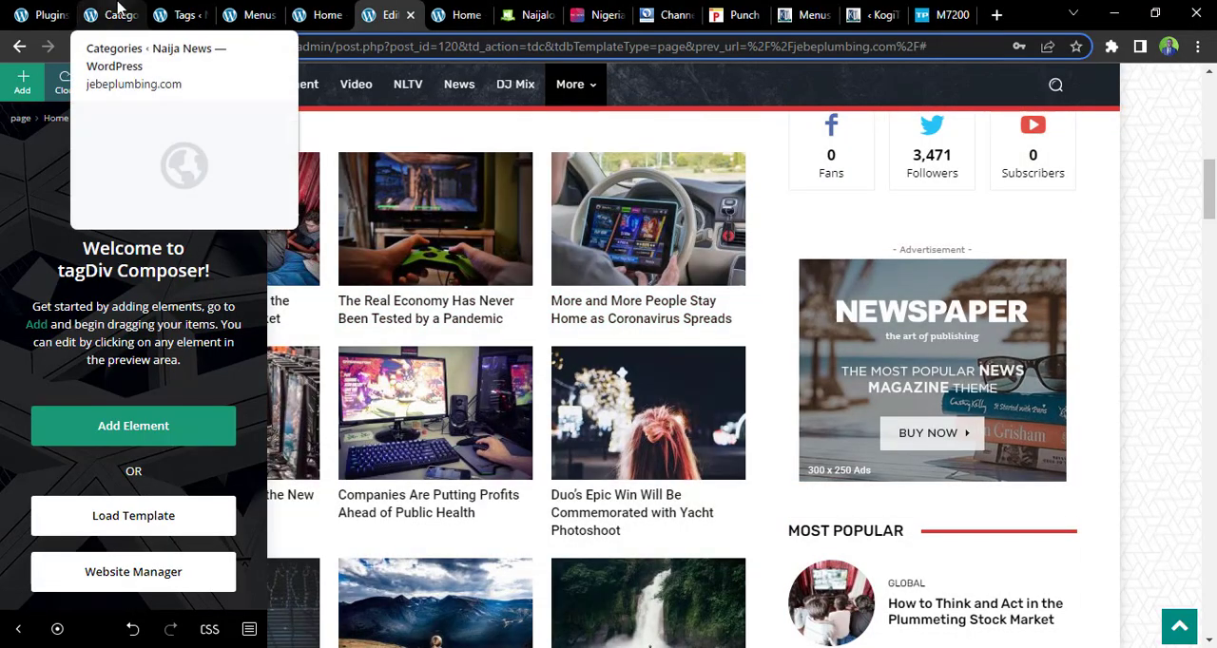
Start a new blank post in the WordPress admin of the Naija News site
mouse_move(200, 11)
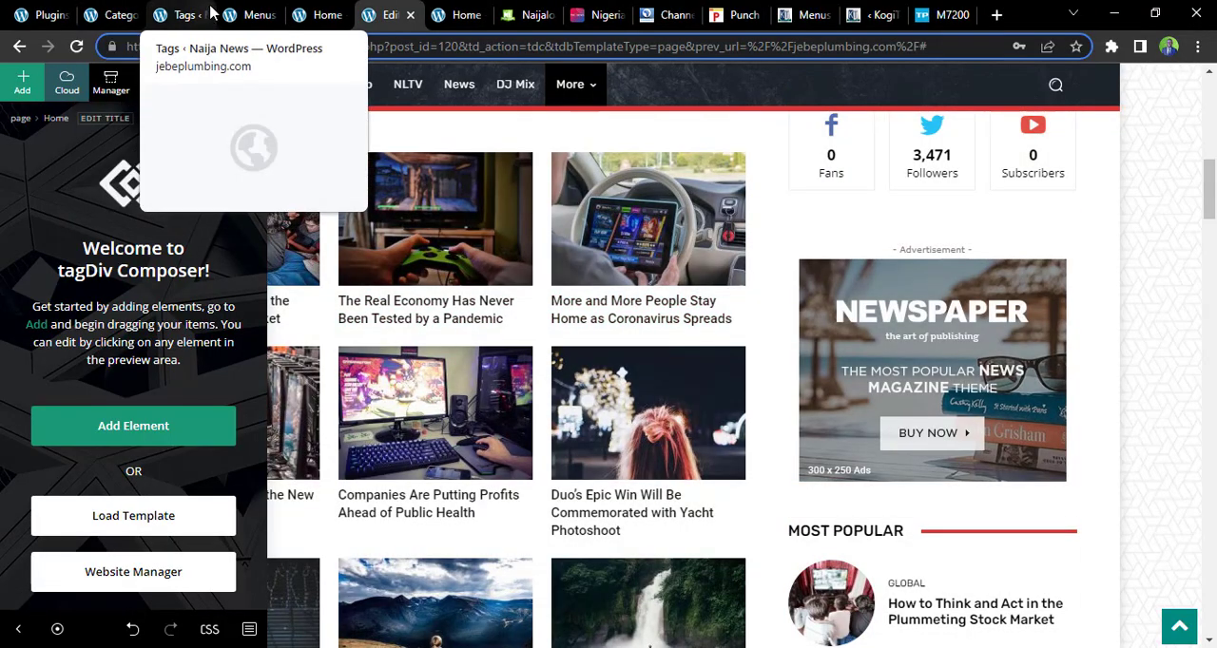
left_click(118, 14)
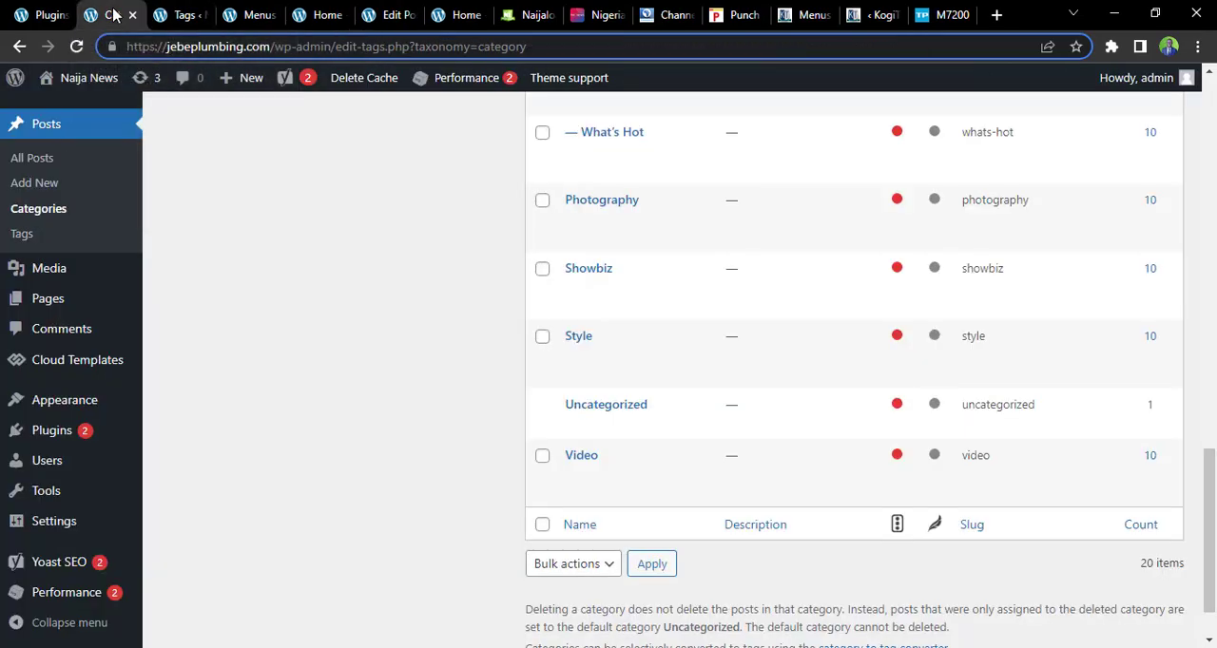
left_click(49, 138)
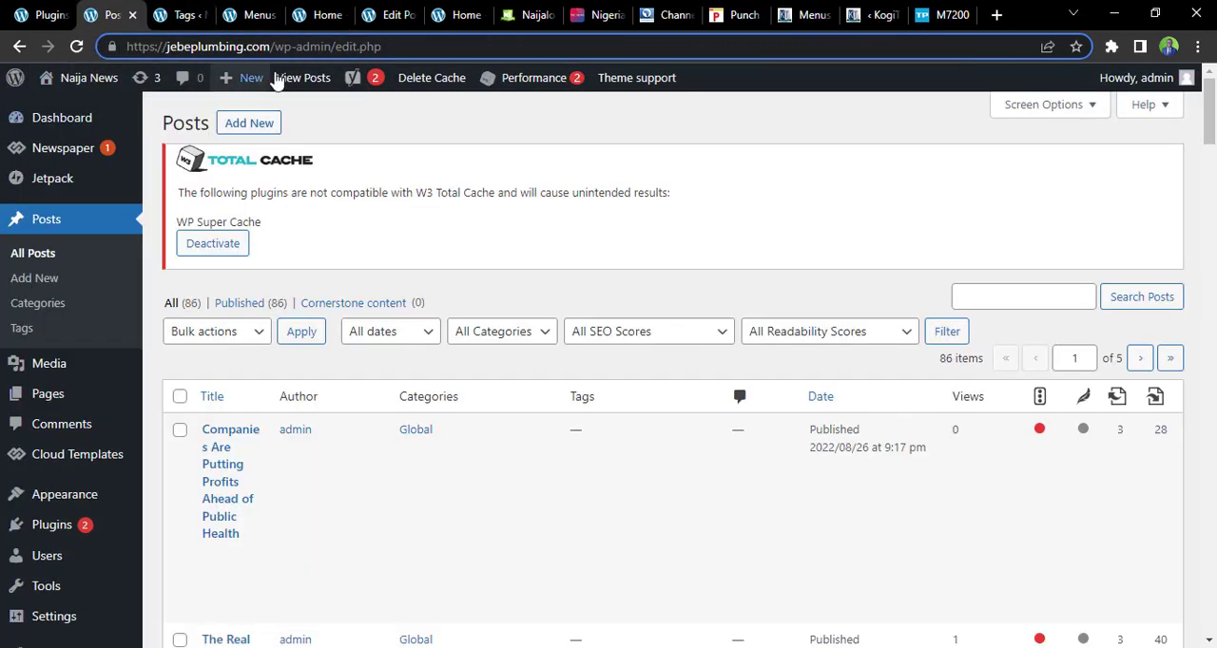
left_click(239, 220)
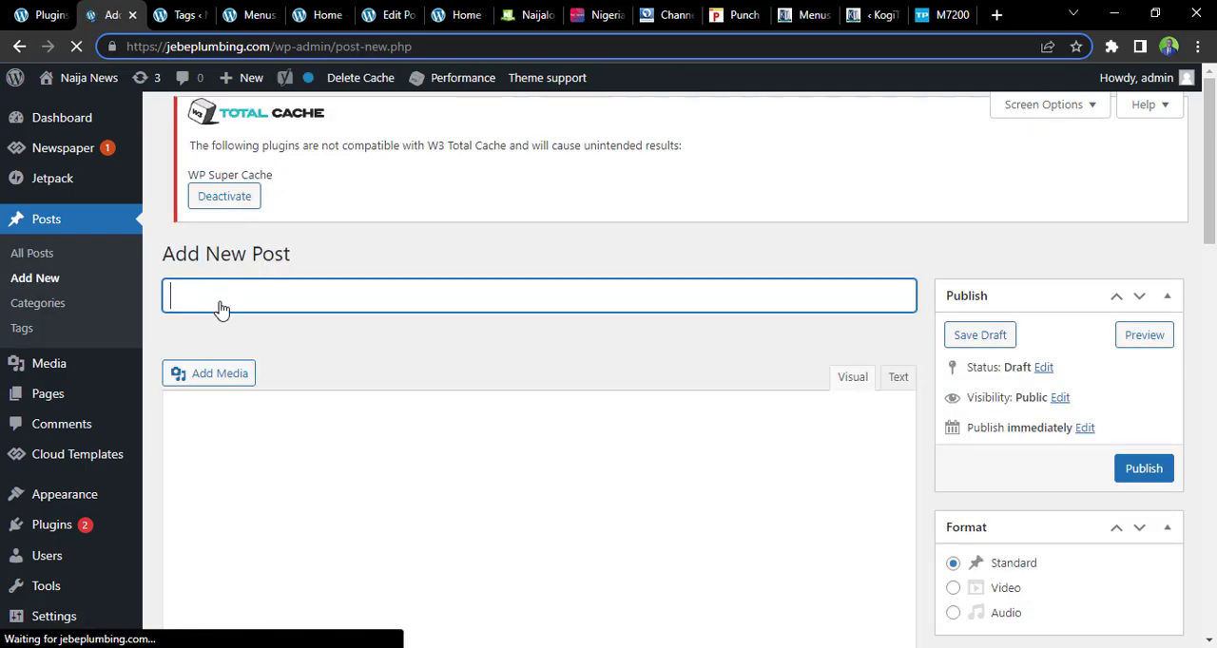
Check the music of the week on Naijaloaded and title the new post "Carte Efe - Machala"
left_click(534, 13)
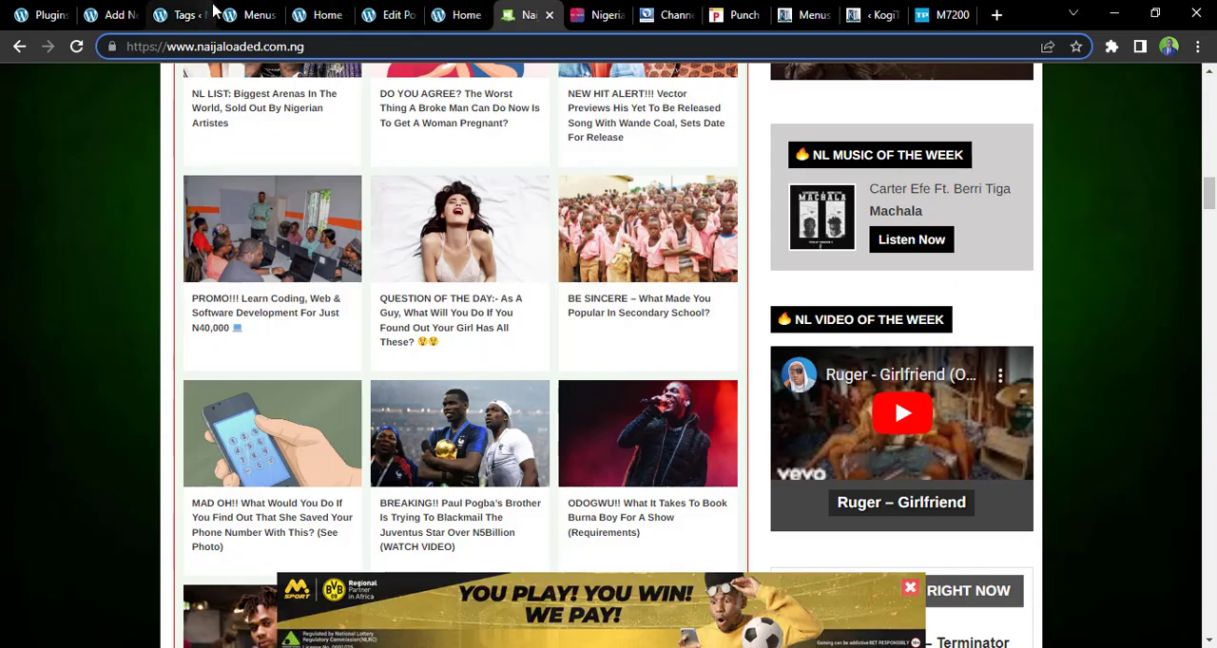
left_click(125, 13)
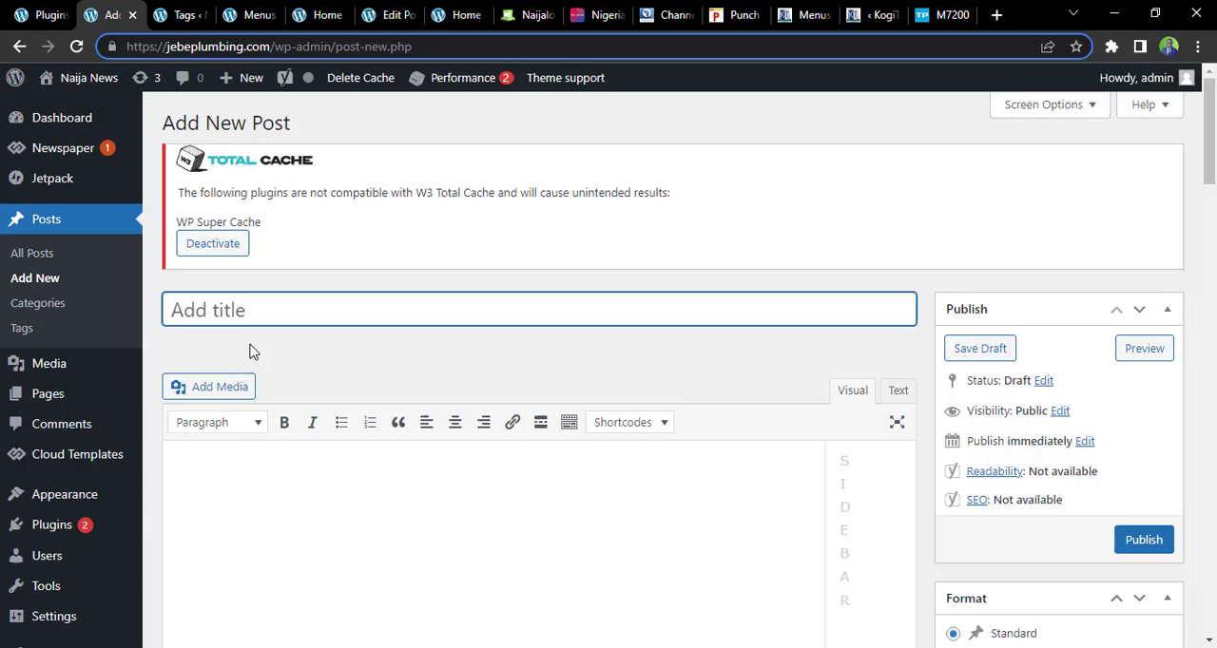
type("Carte")
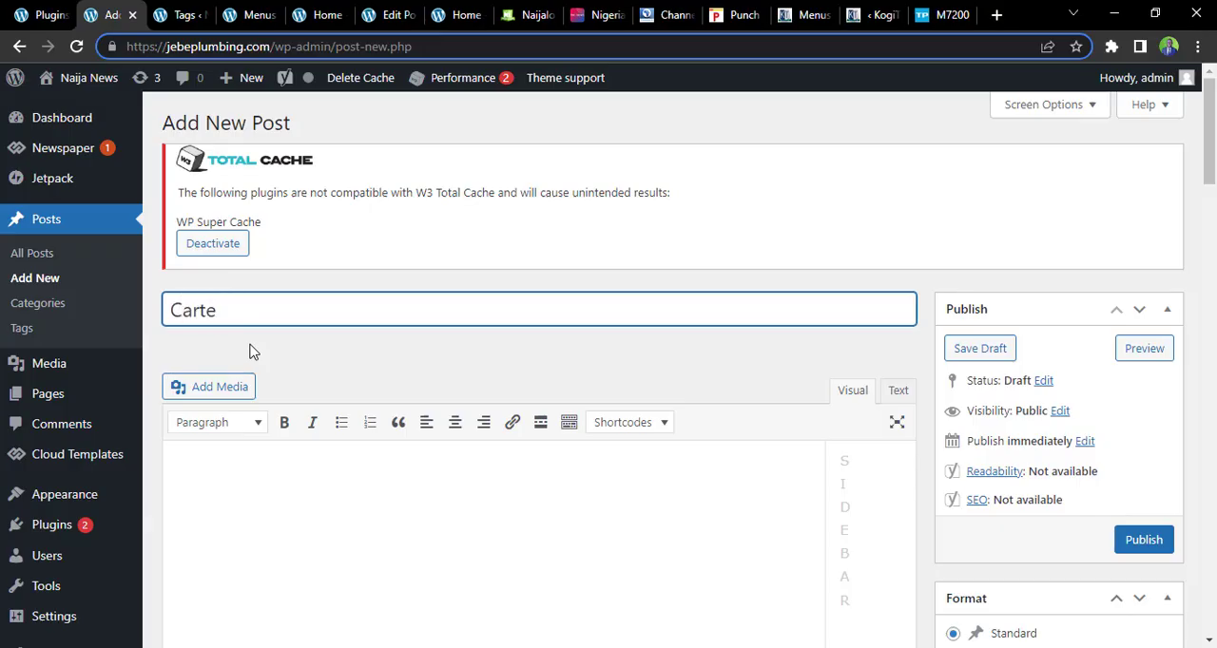
type(" Efe -Machala")
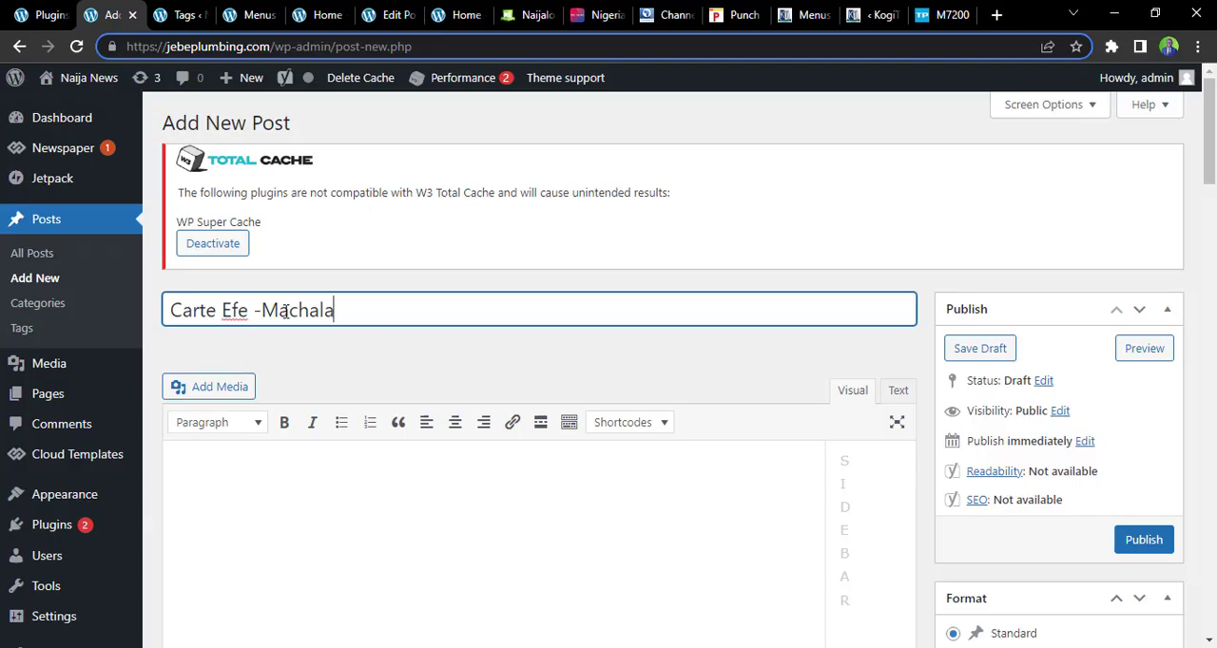
left_click(263, 310)
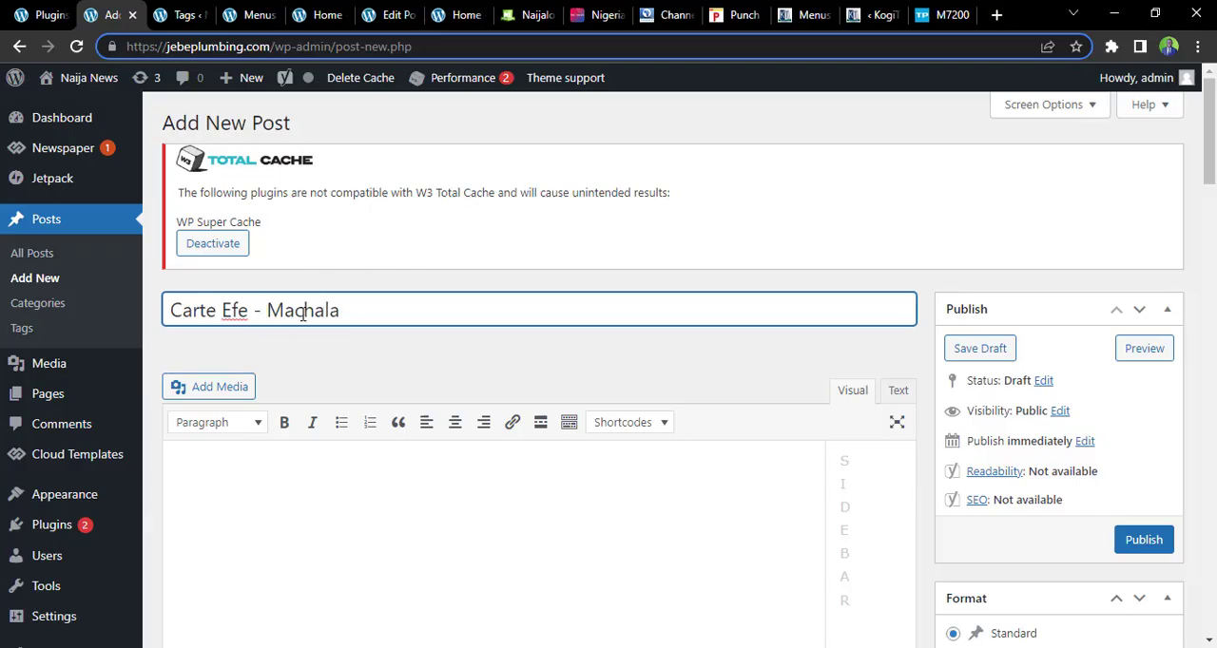
Write the post body as two paragraphs, "music by cater efe machala" and "download and enjoy"
left_click(289, 468)
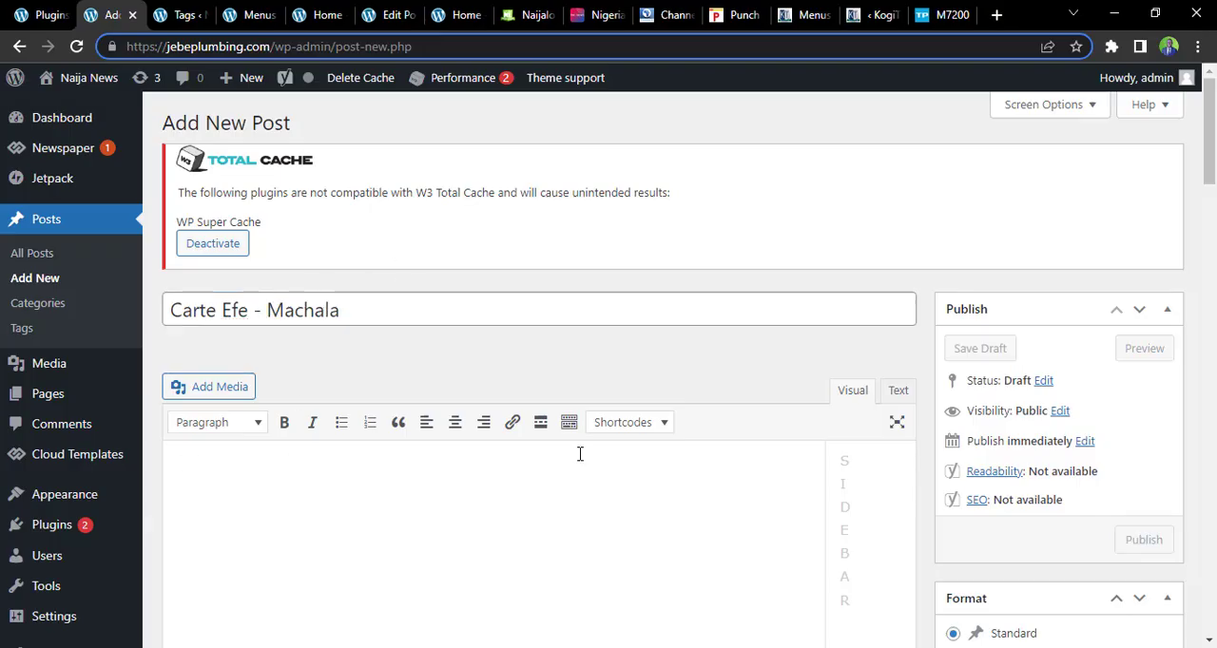
scroll(197, 353, "down", 2)
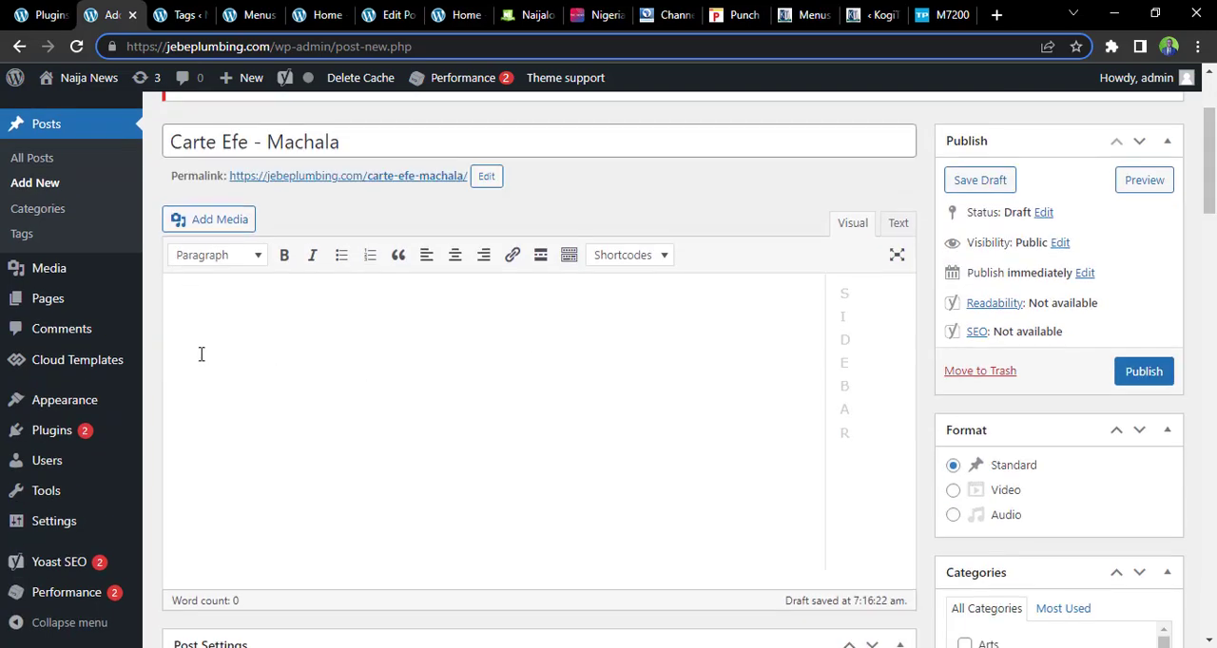
type("mu")
key("BackSpace")
key("BackSpace")
key("BackSpace")
type("ater efe")
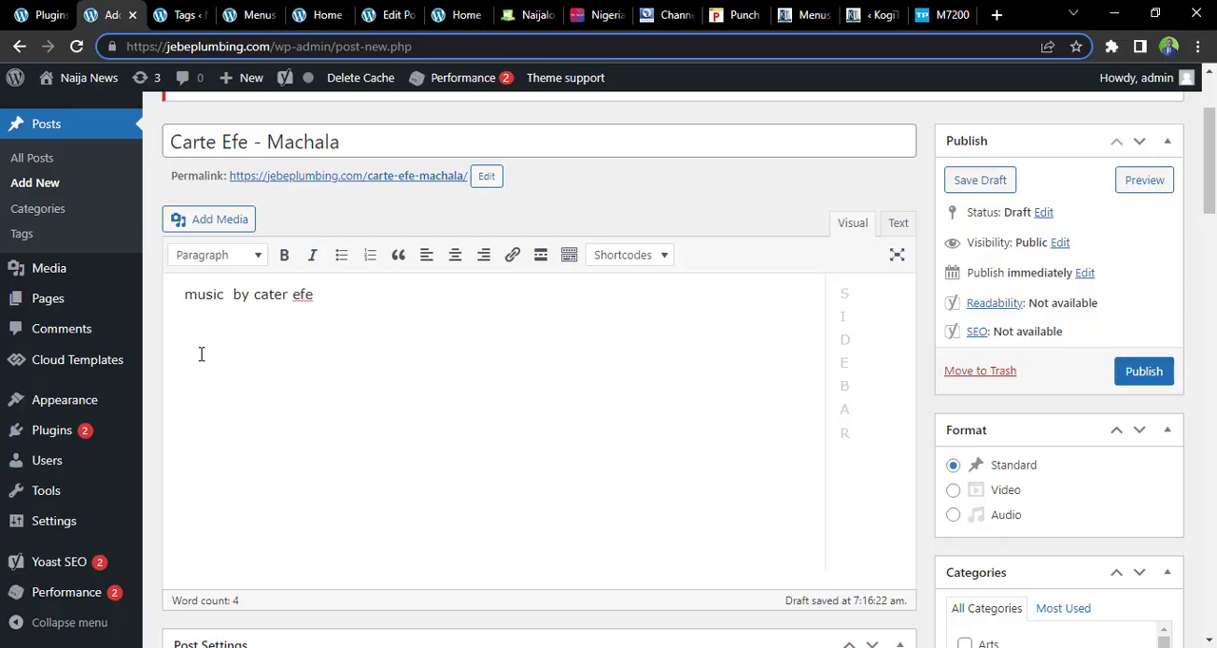
type("  machala do")
type("wnload  and enjoy")
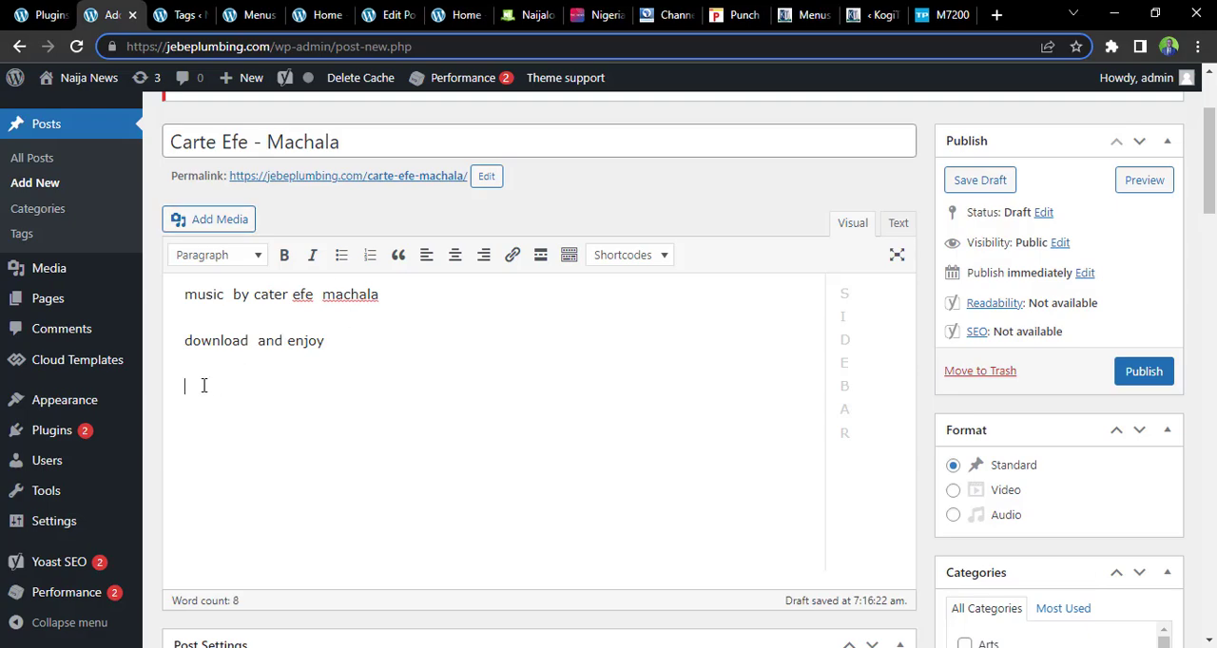
Try to upload Carter-Efe-Feat-Berri-Tiga-Machala-1-(TrendyBeatz.com).mp3 from Downloads as media for the post
left_click(198, 232)
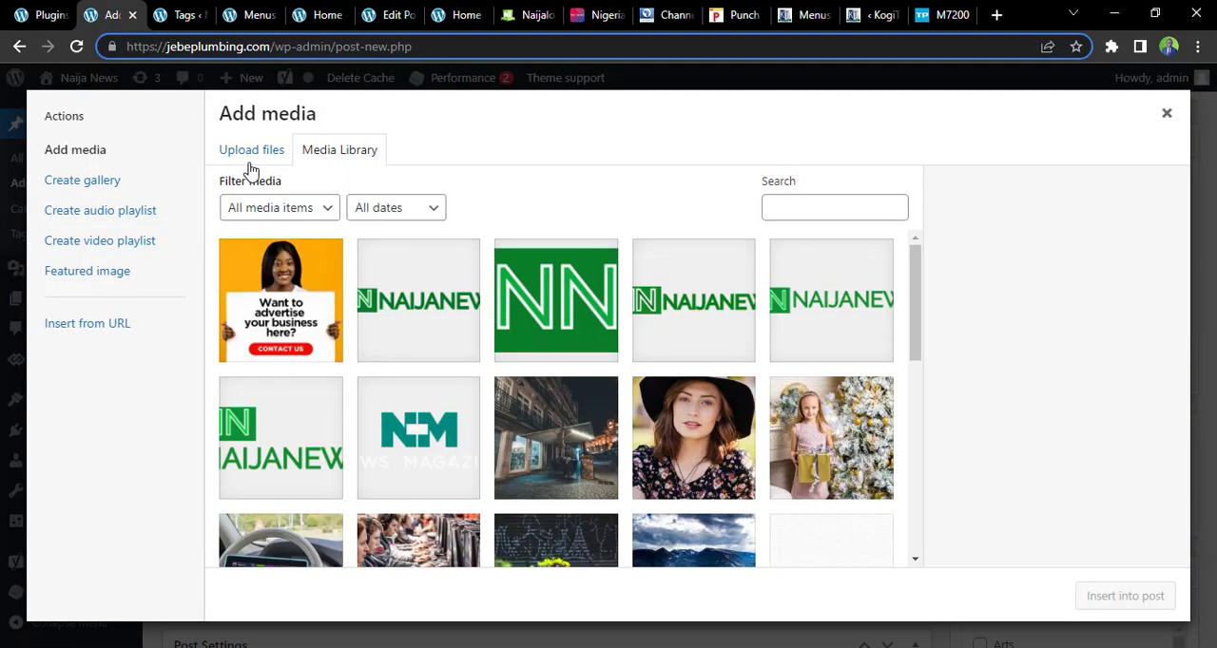
left_click(251, 152)
left_click(674, 382)
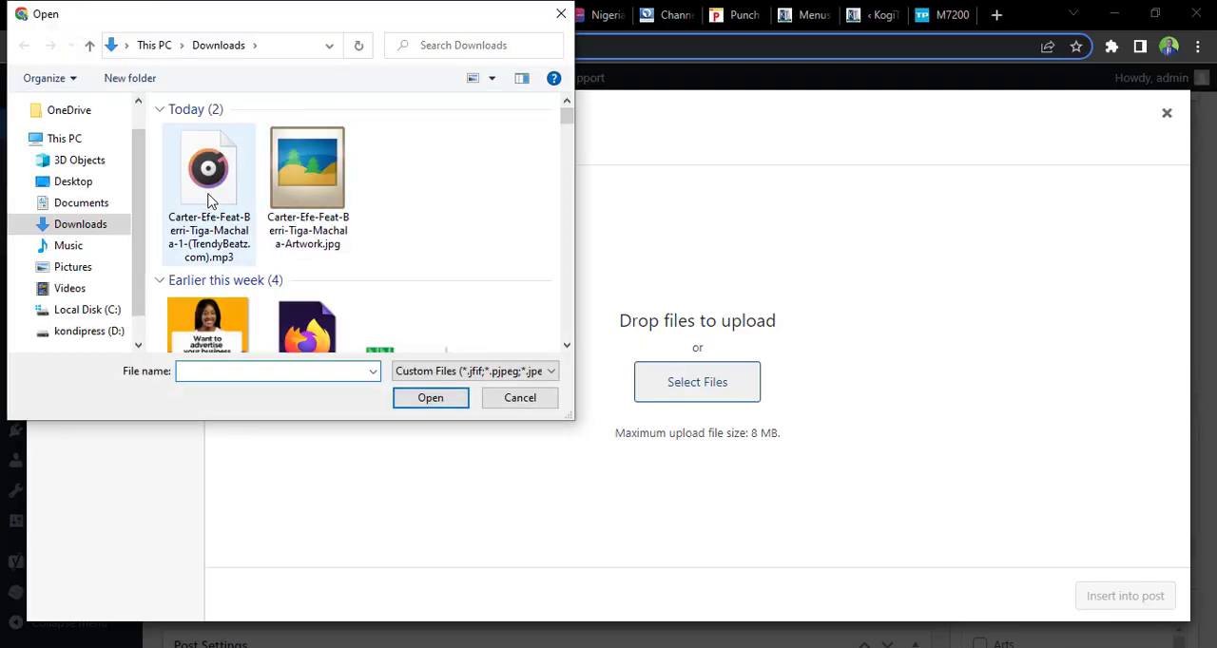
left_click(210, 200)
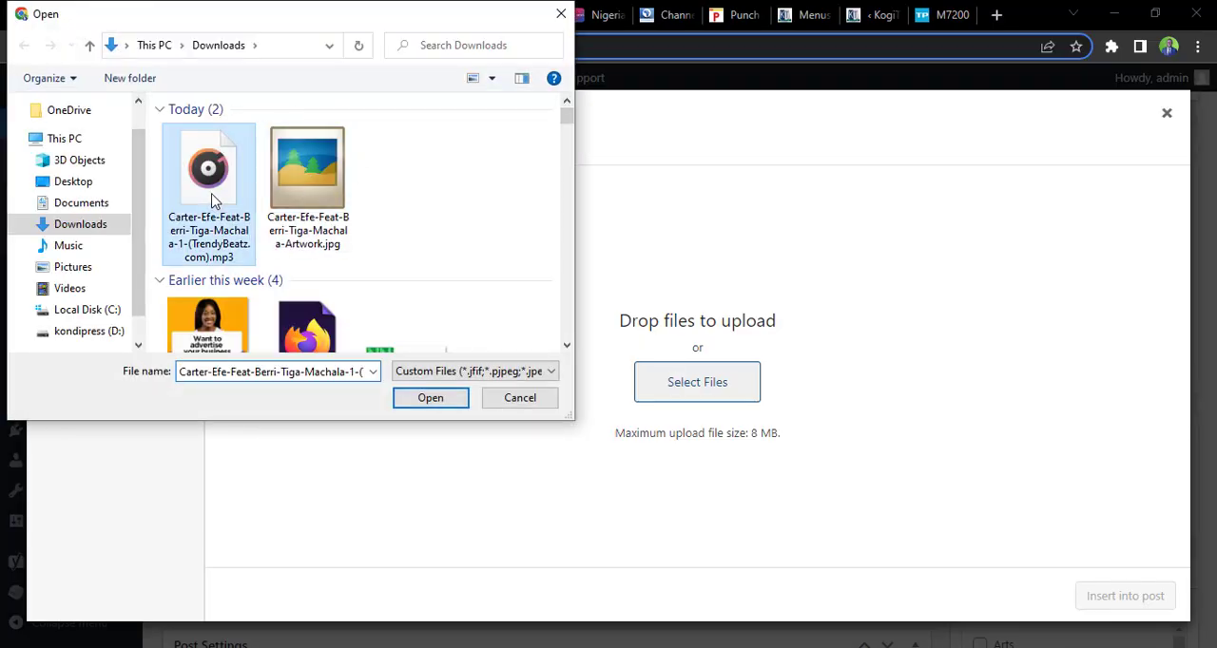
left_click(427, 403)
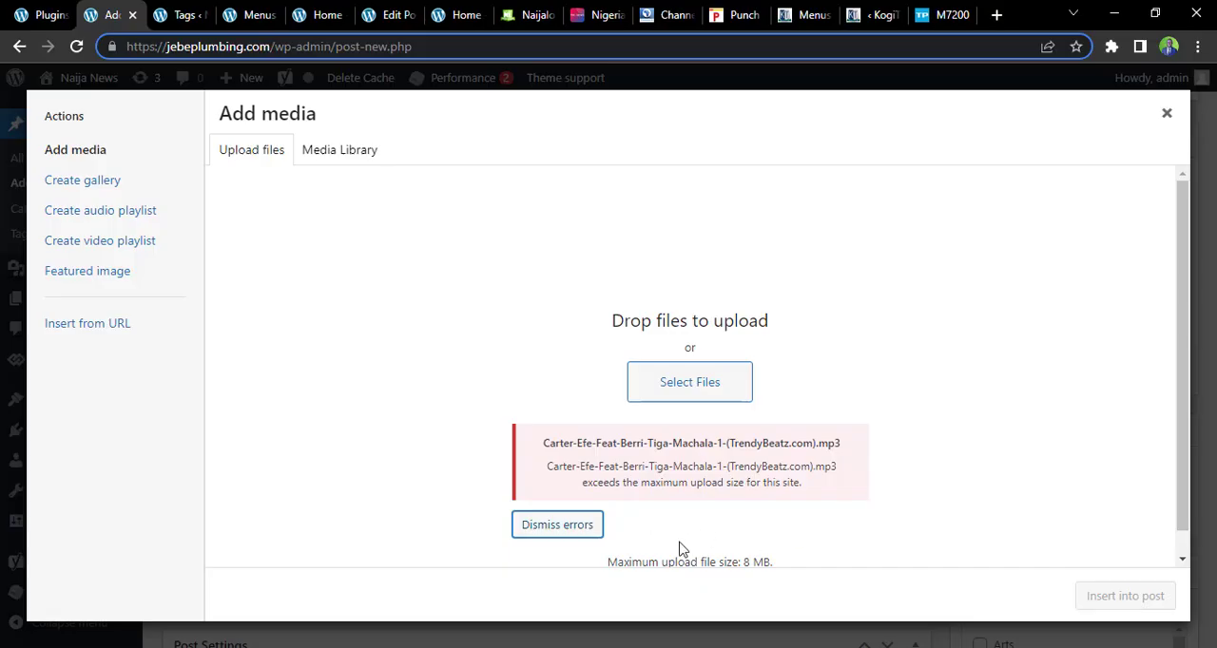
scroll(1179, 342, "down", 1)
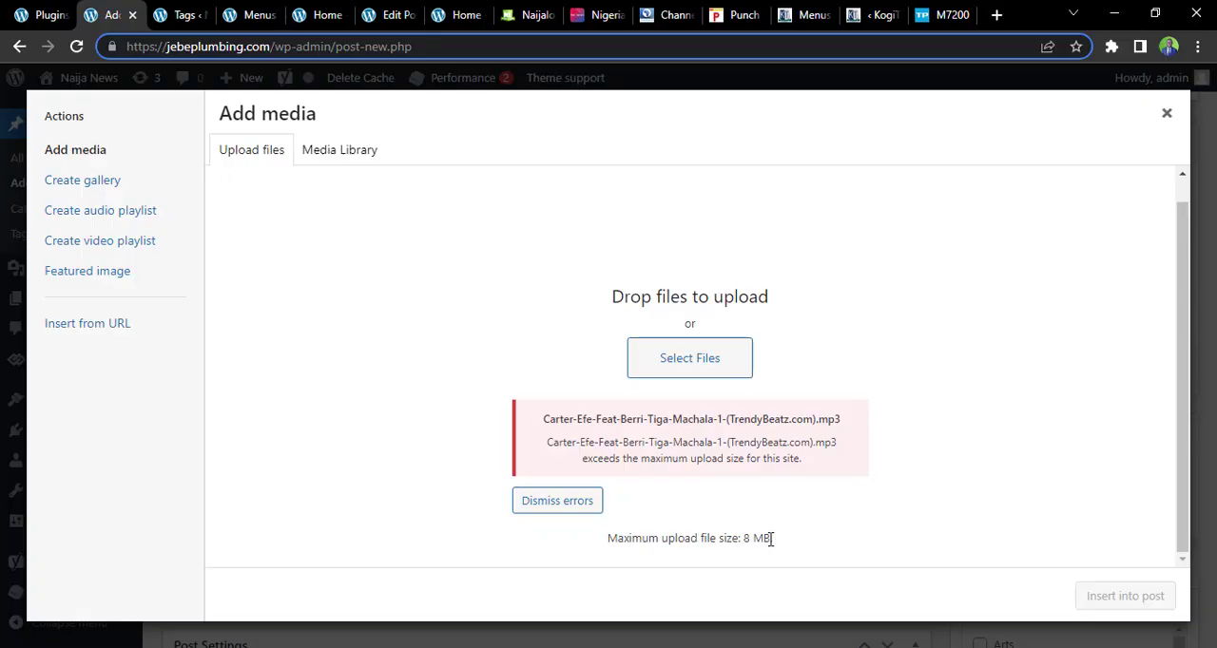
Go to jebeplumbing.com/cpanel, log in to cPanel with the prefilled credentials and save the login in the browser
left_click(326, 11)
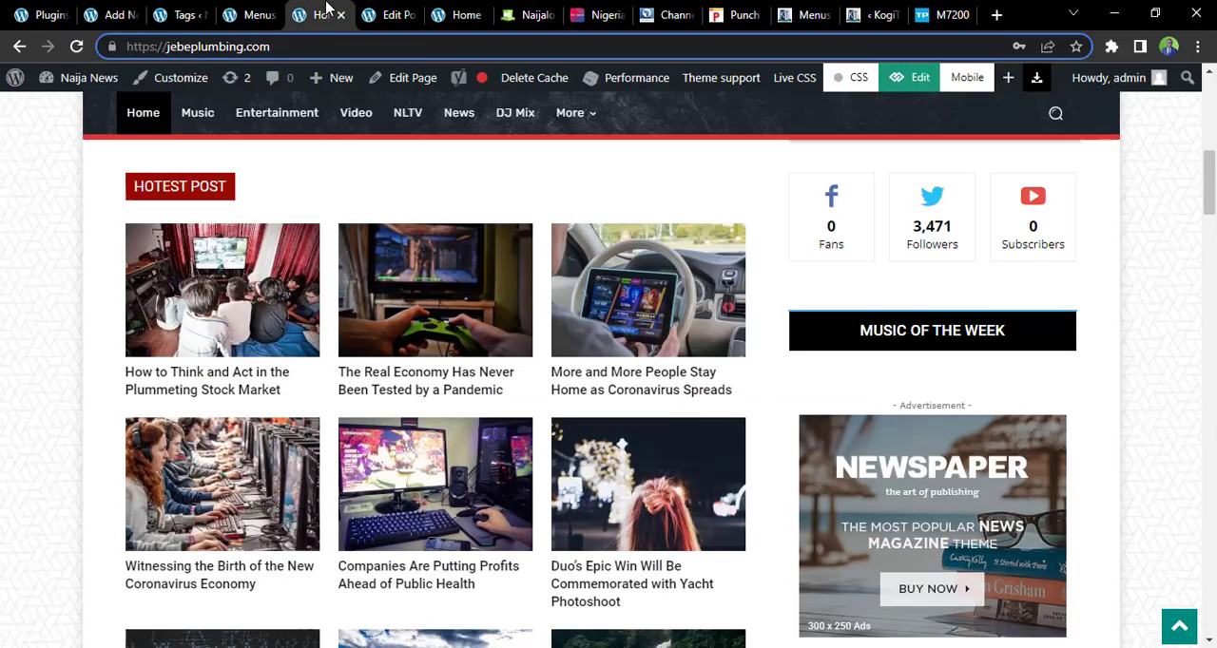
left_click(273, 49)
left_click(279, 46)
type("/cap")
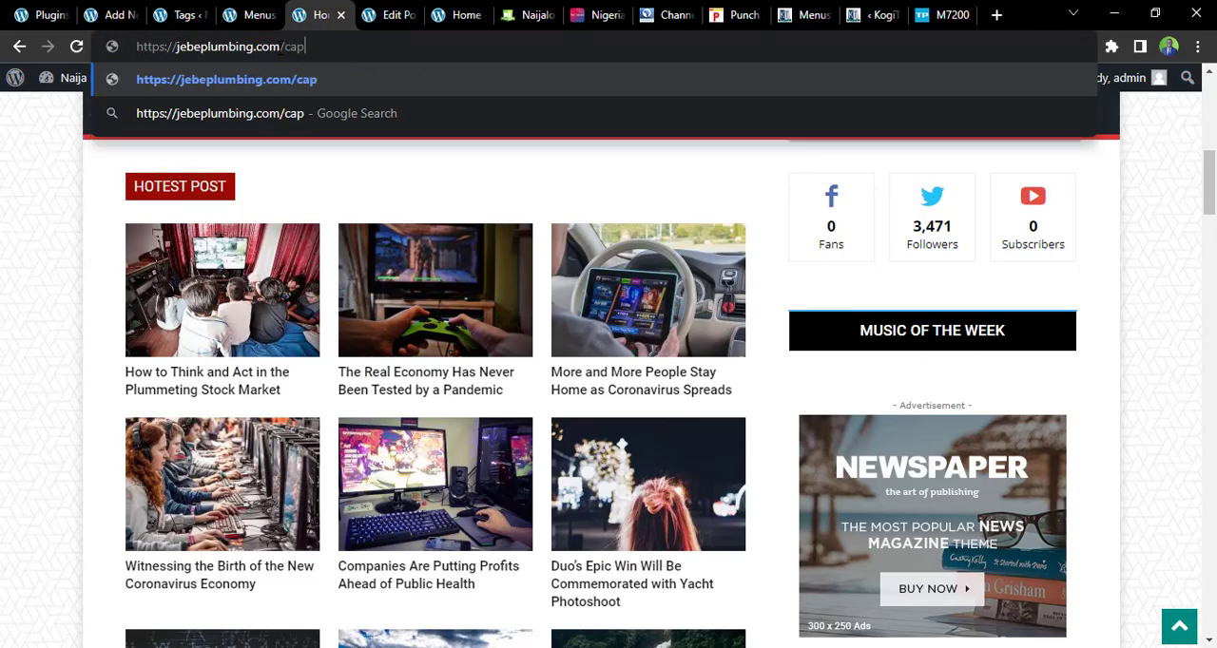
key("BackSpace")
key("BackSpace")
type("panel")
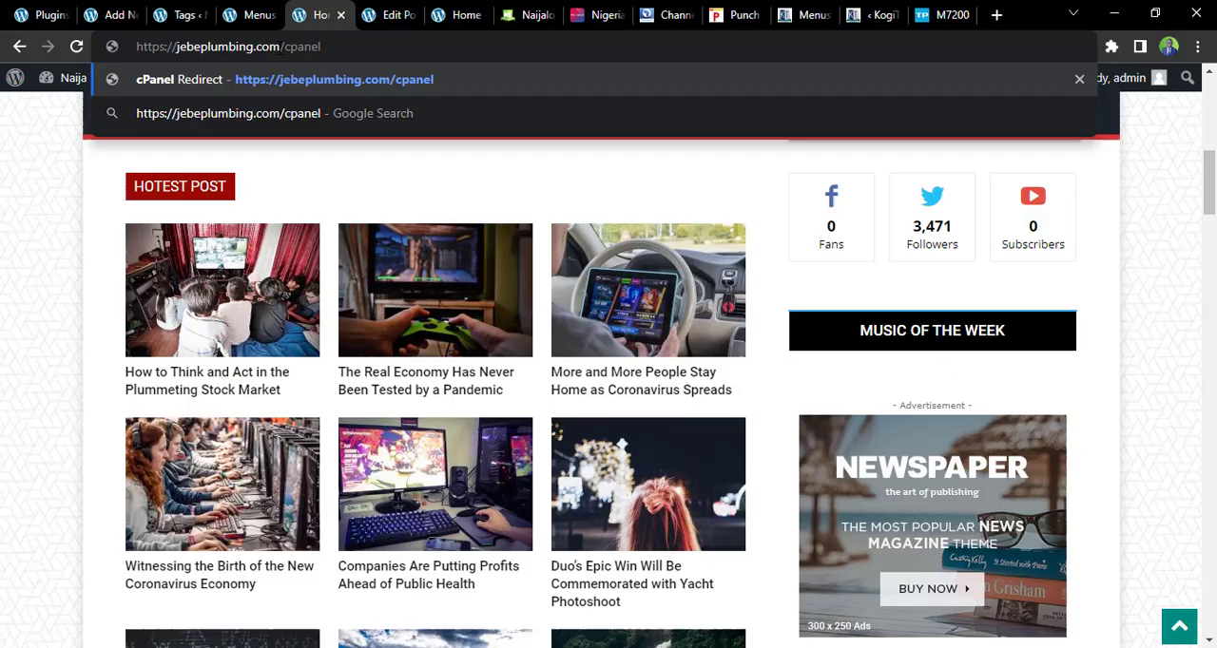
key("Return")
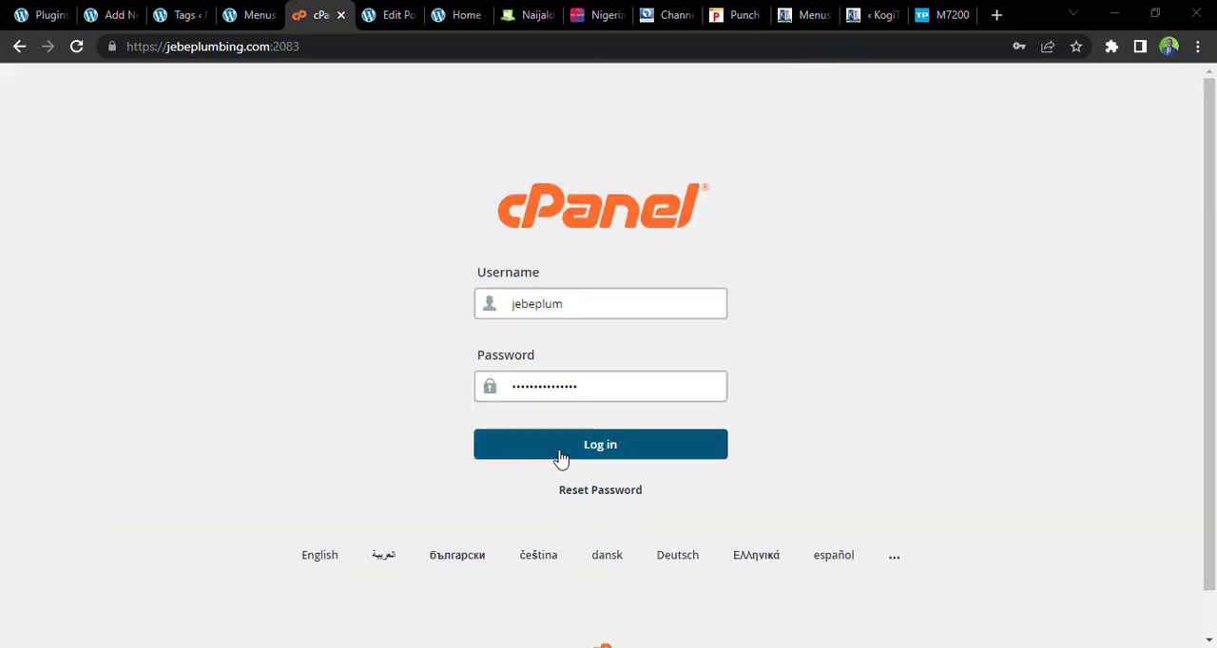
left_click(562, 458)
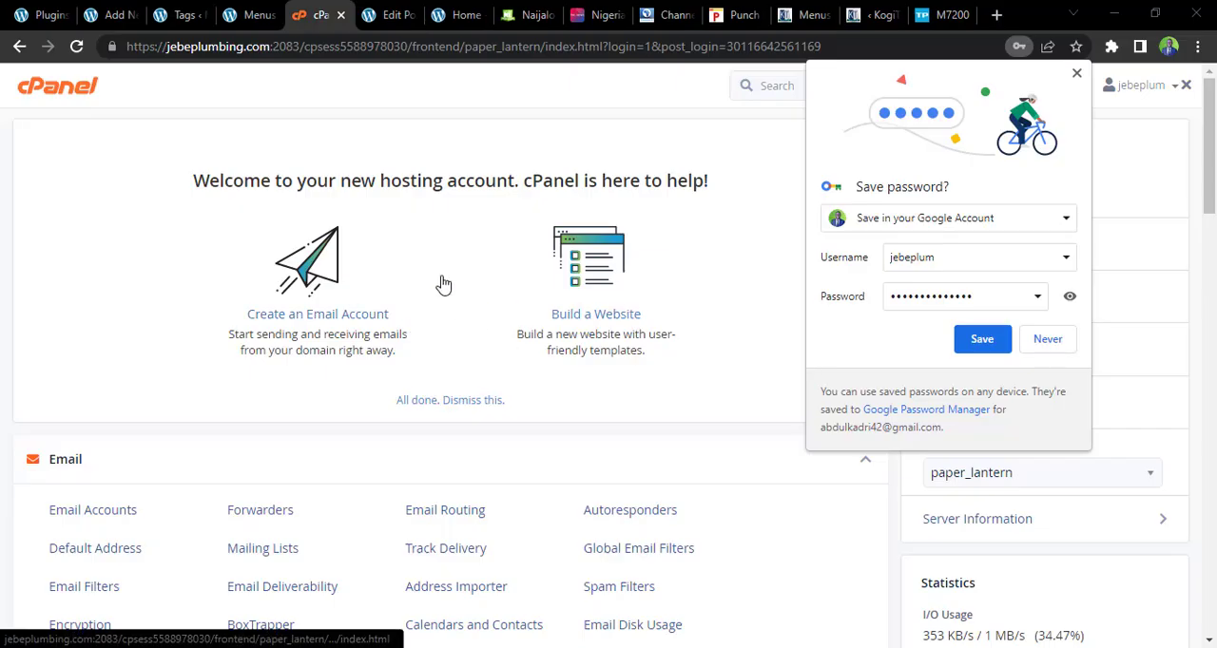
left_click(980, 339)
Open cPanel's MultiPHP INI Editor and load the basic PHP settings for jebeplumbing.com
left_click_drag(1212, 179, 1212, 502)
scroll(639, 332, "up", 4)
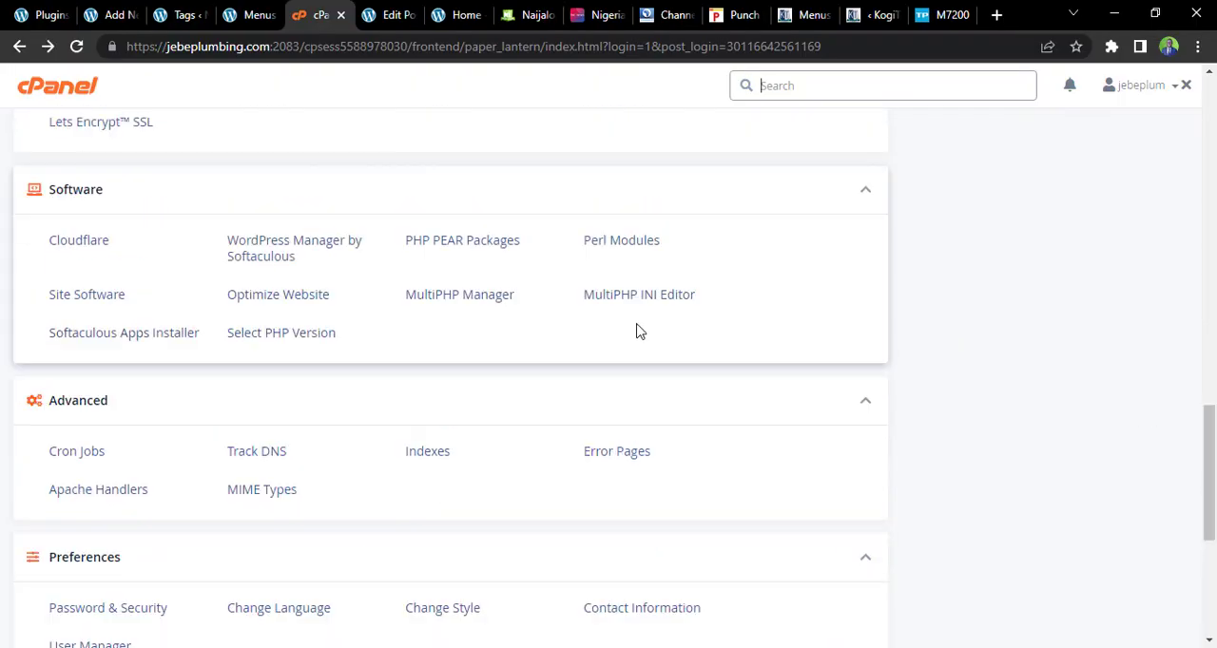
left_click(638, 301)
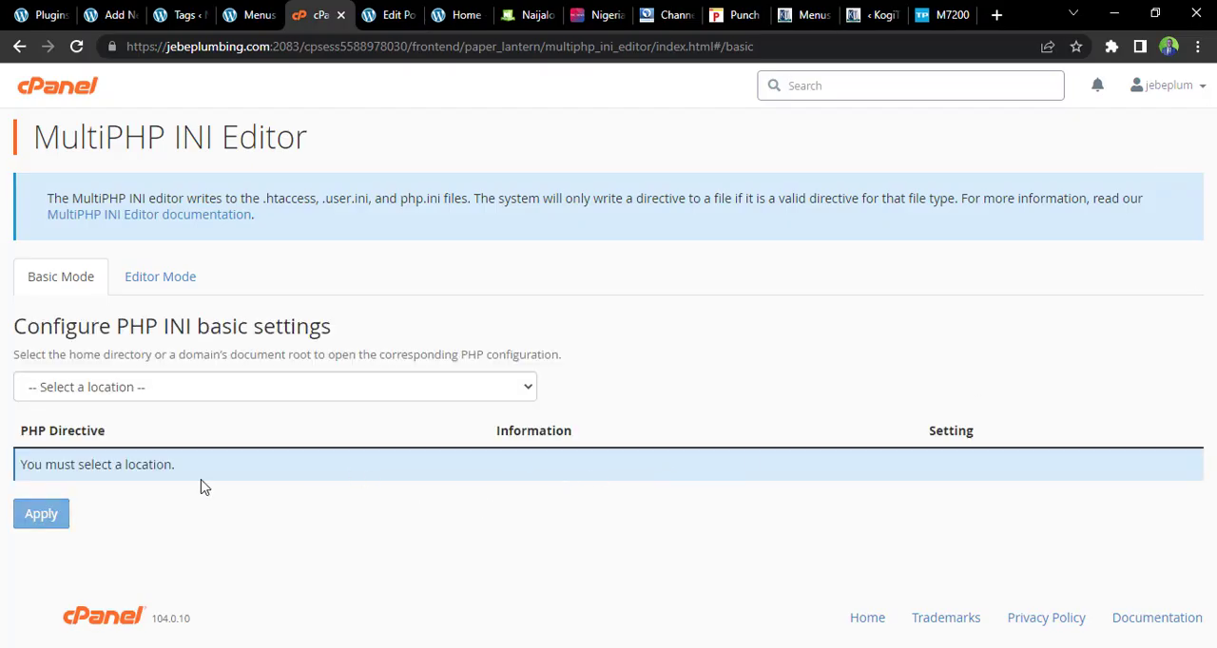
left_click(84, 390)
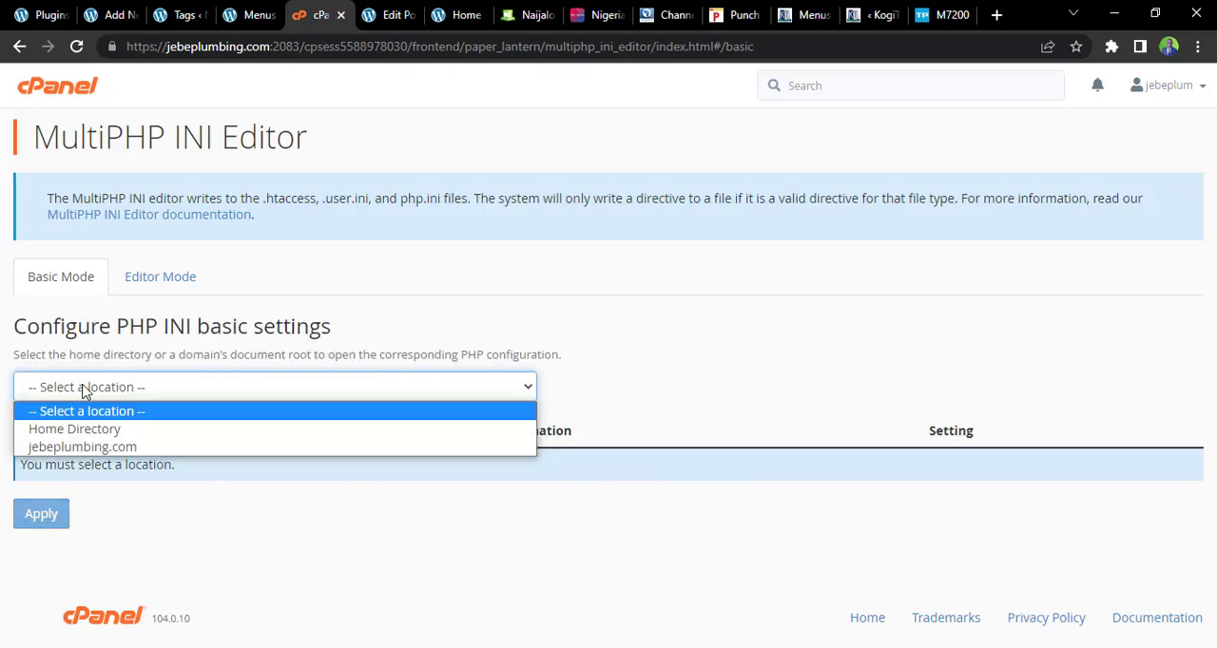
left_click(94, 445)
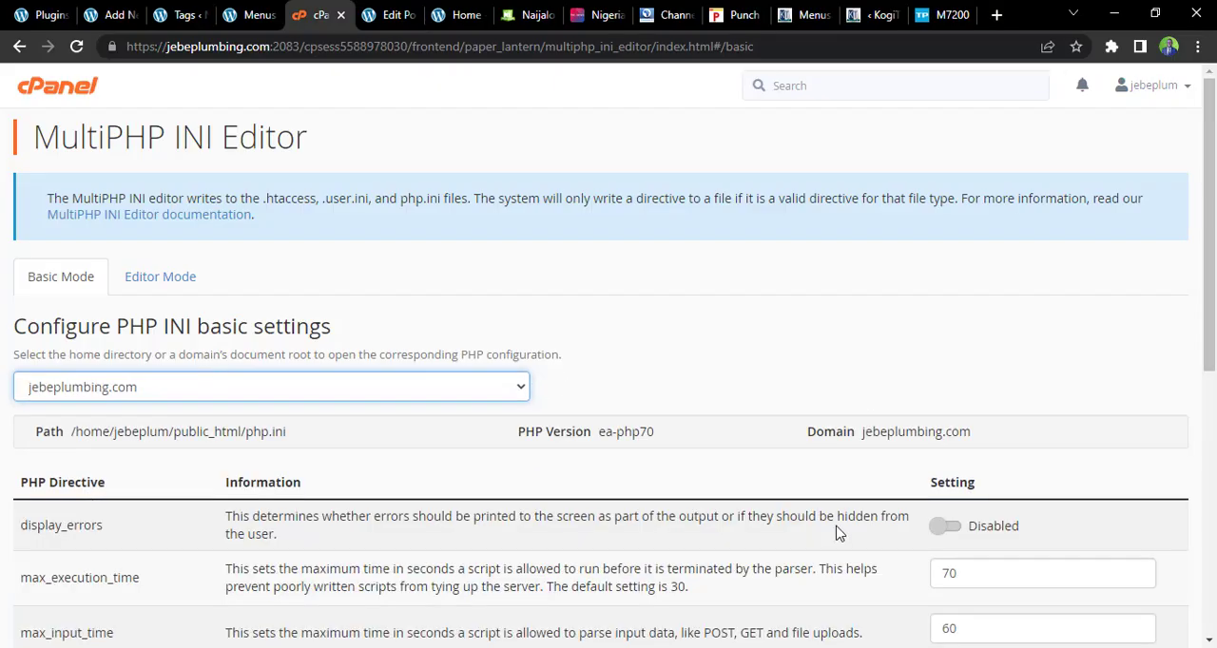
Set the post_max_size directive to 60M and apply the PHP settings
left_click_drag(1212, 357, 1212, 596)
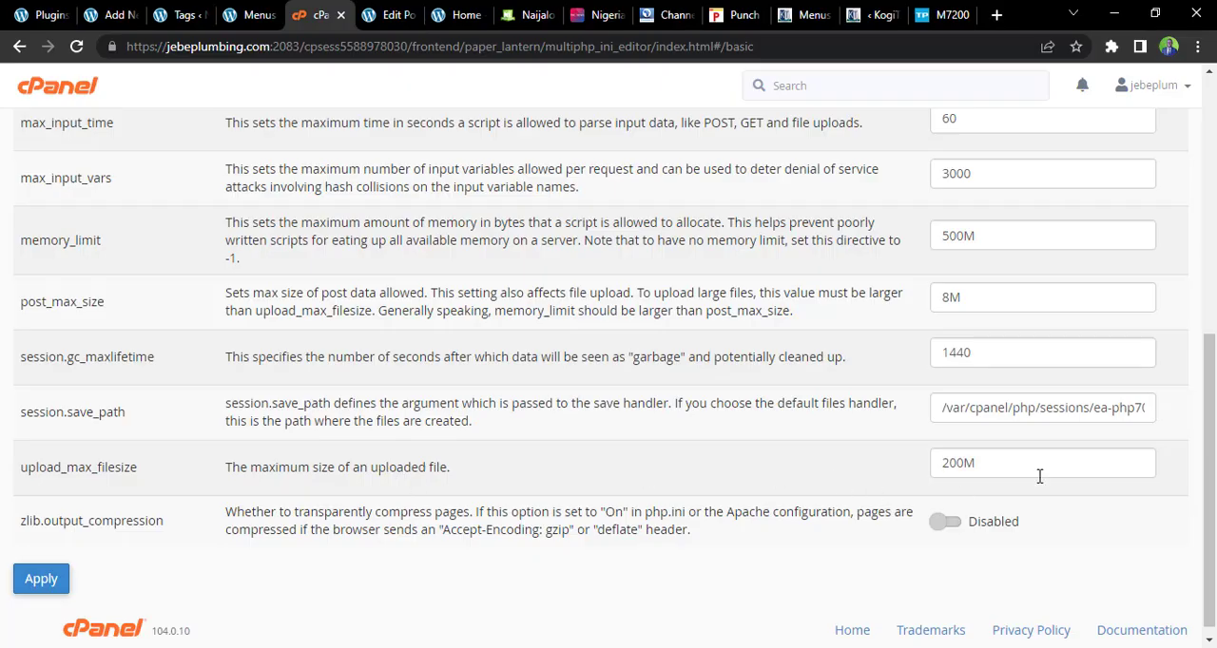
left_click(990, 471)
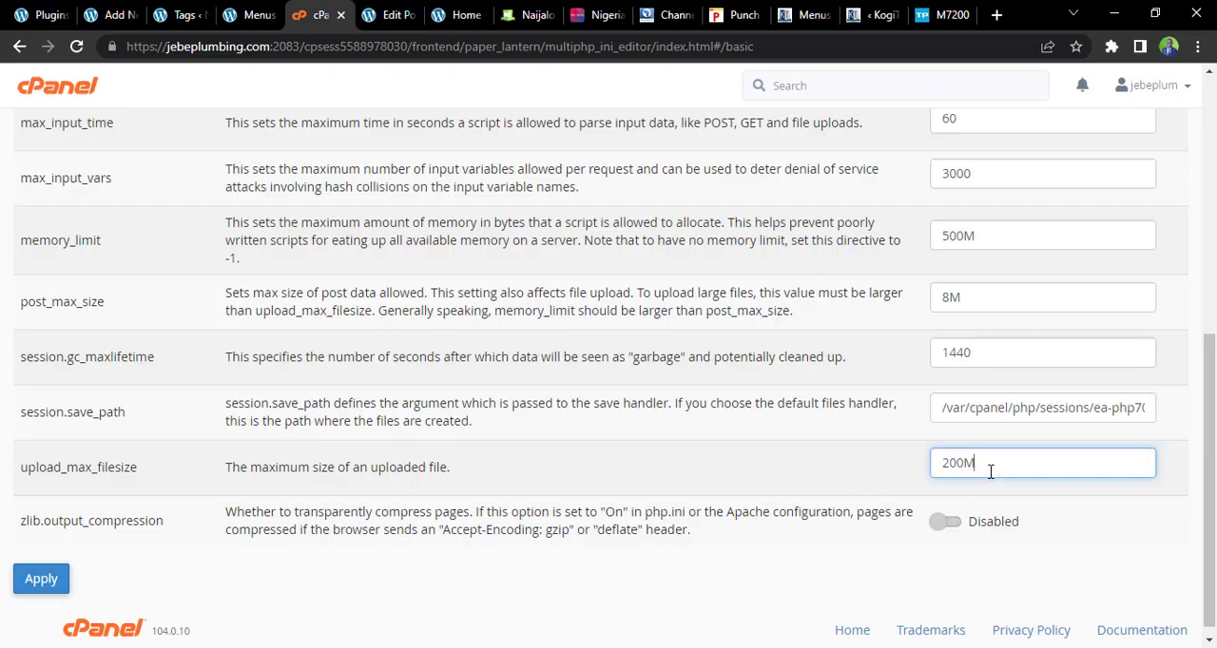
left_click(950, 299)
key("BackSpace")
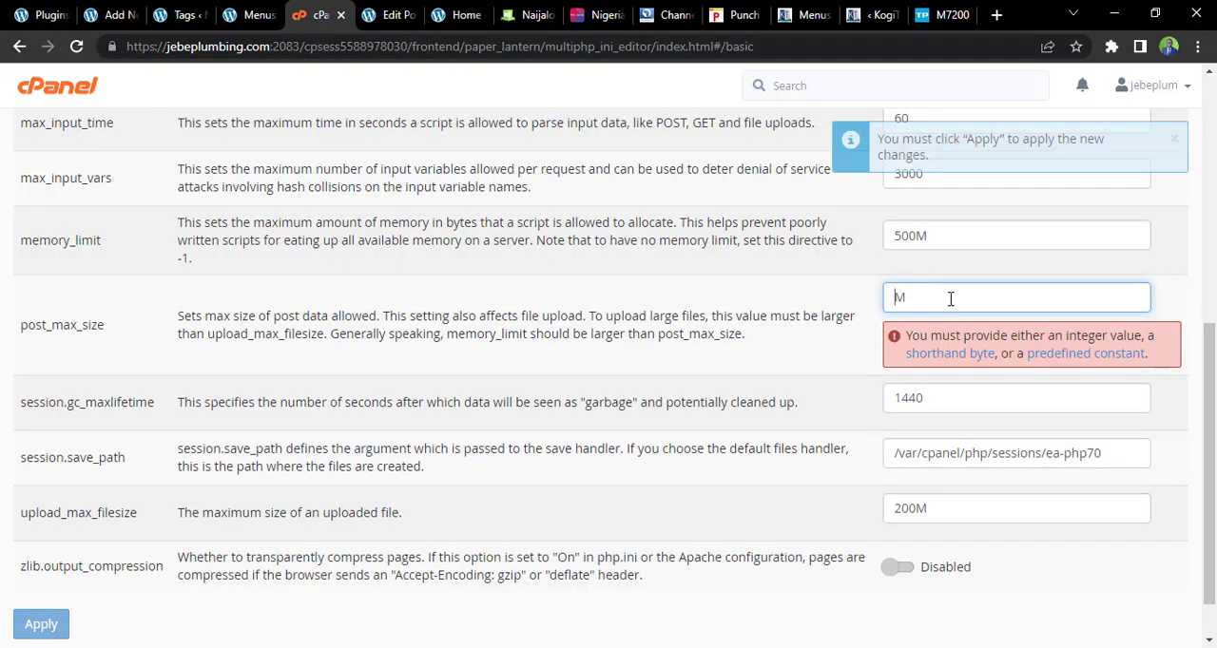
type("60")
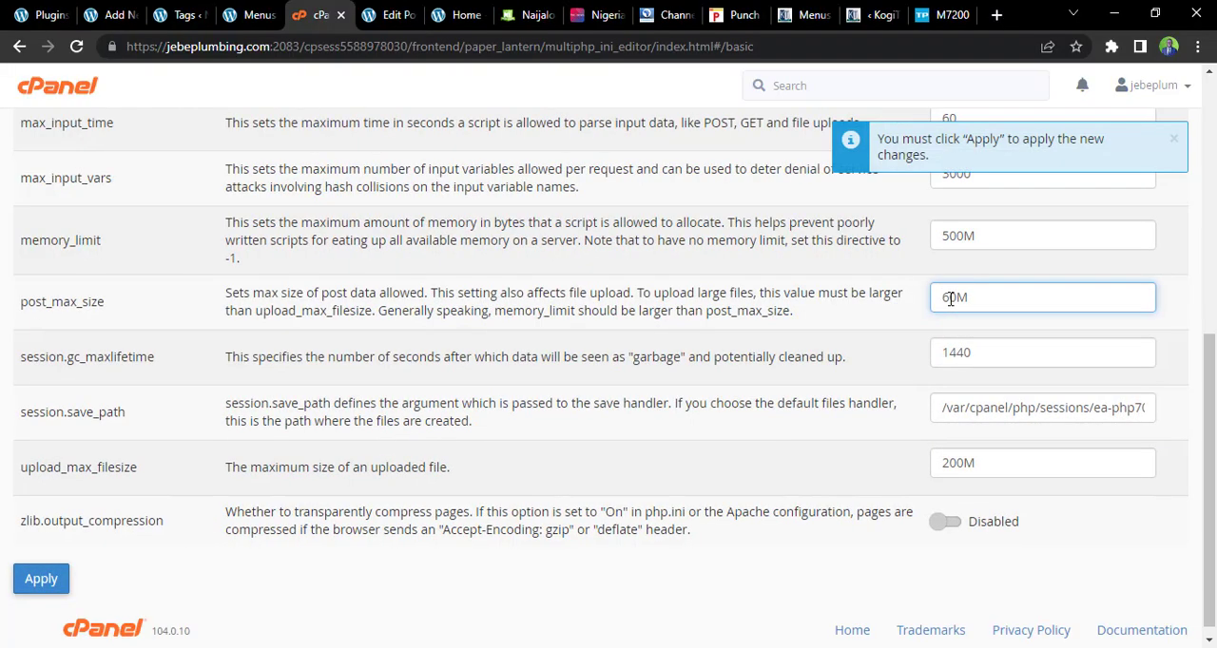
scroll(313, 544, "down", 1)
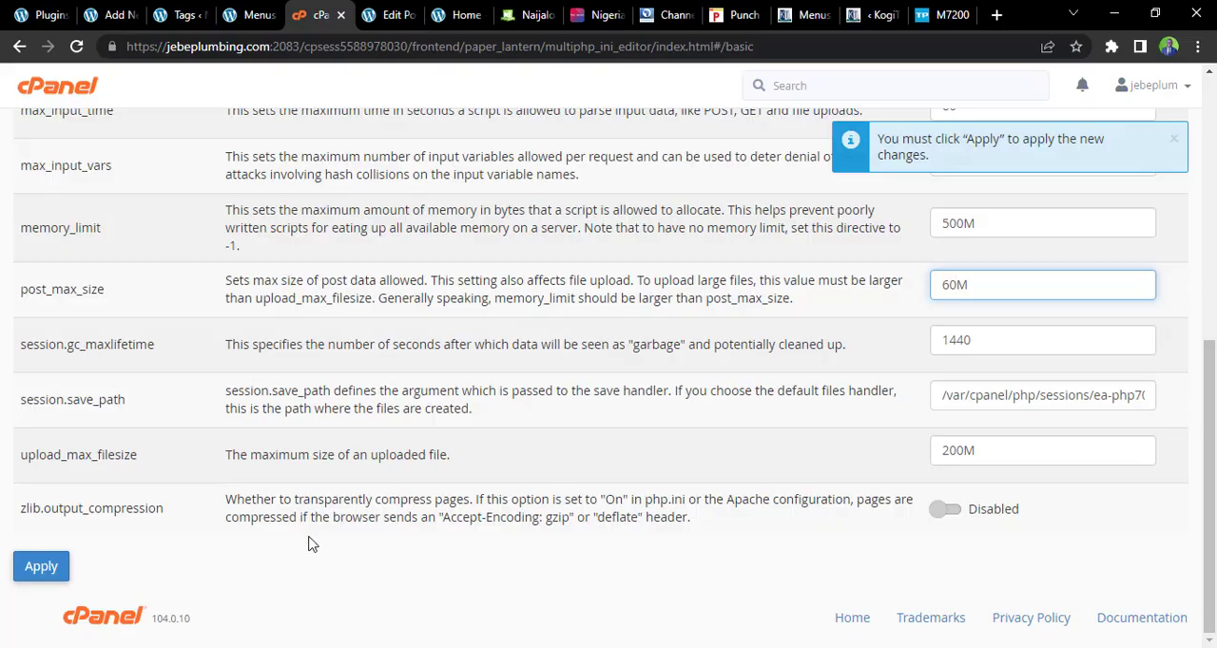
left_click(41, 567)
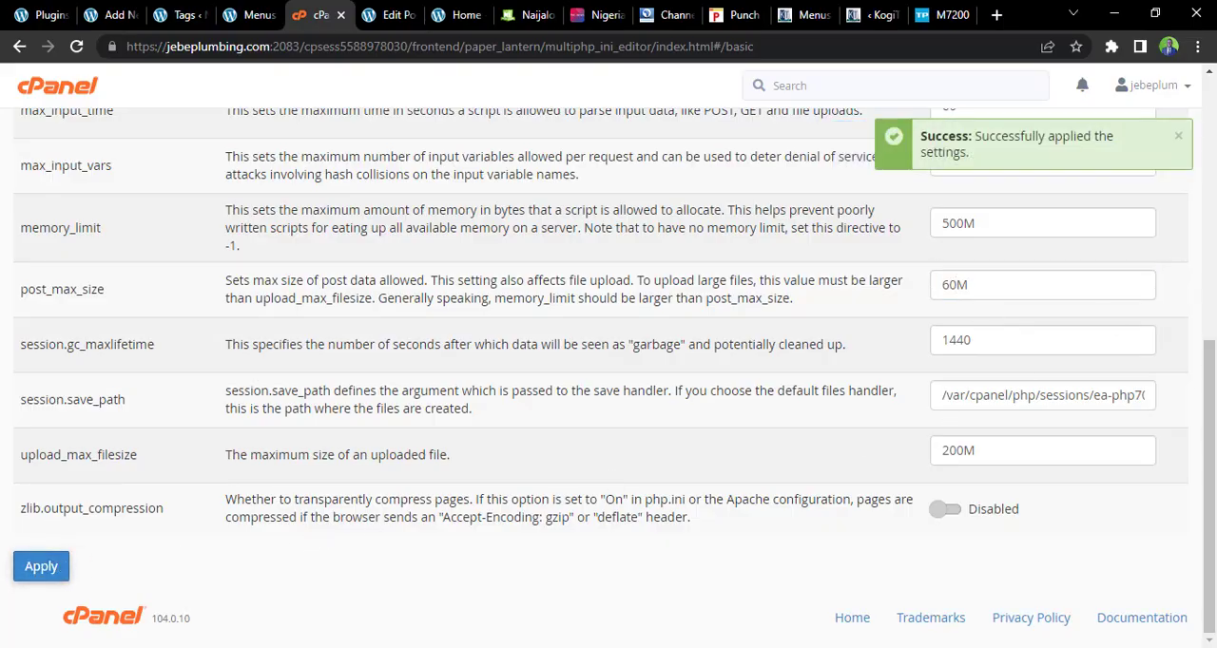
scroll(1214, 349, "up", 3)
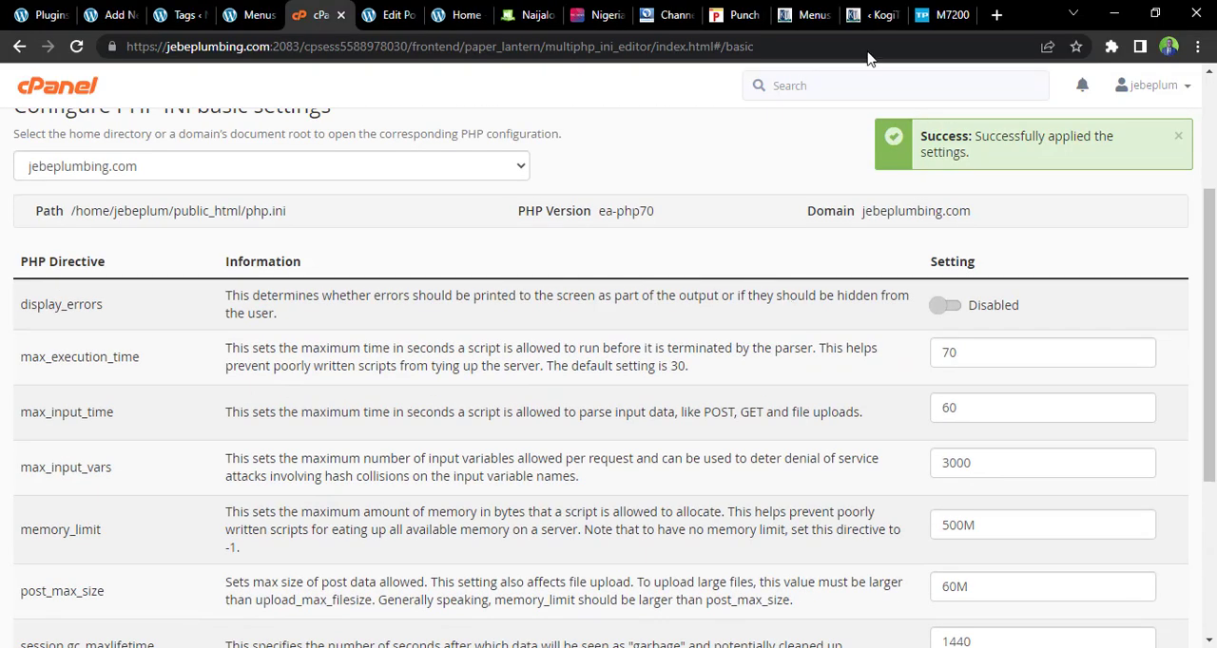
Return to the new post and retry uploading Carter-Efe-Feat-Berri-Tiga-Machala-1-(TrendyBeatz.com).mp3 from Downloads, closing the media window again
left_click(447, 14)
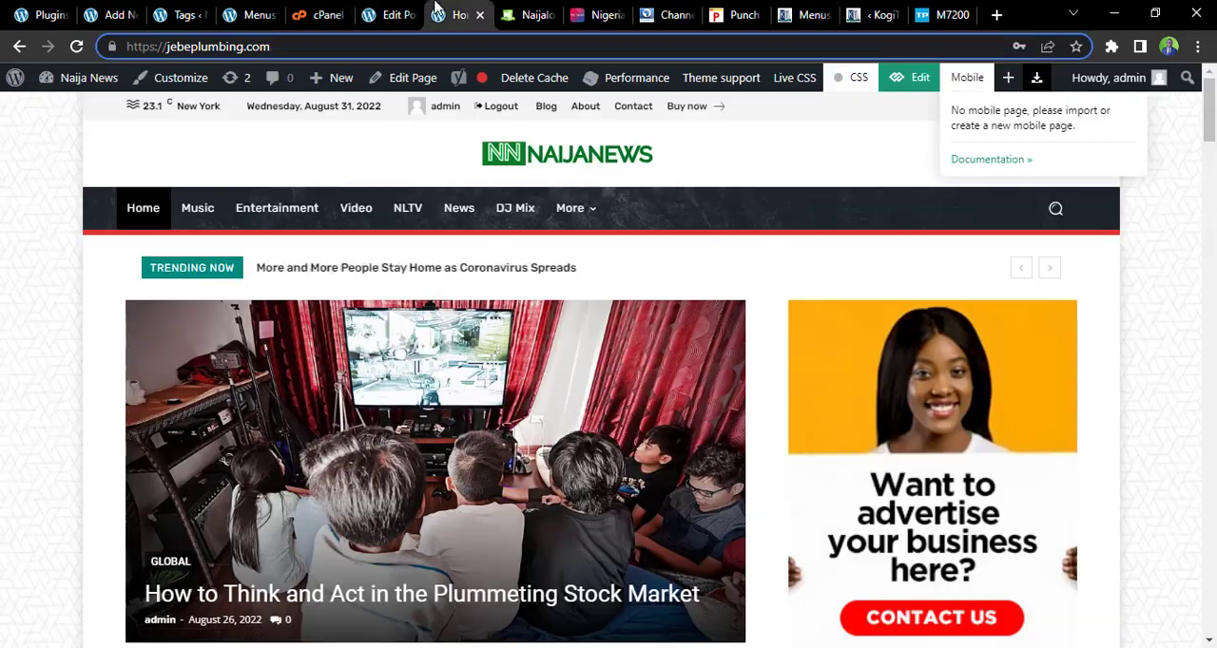
left_click(412, 11)
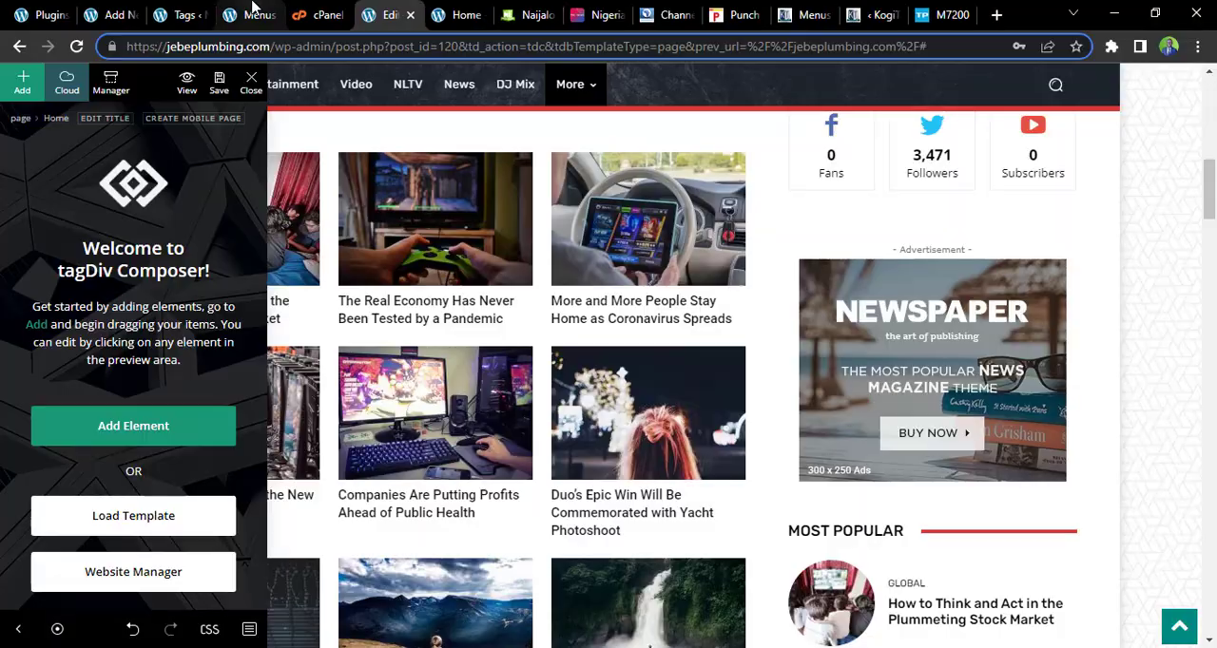
left_click(251, 11)
left_click(112, 14)
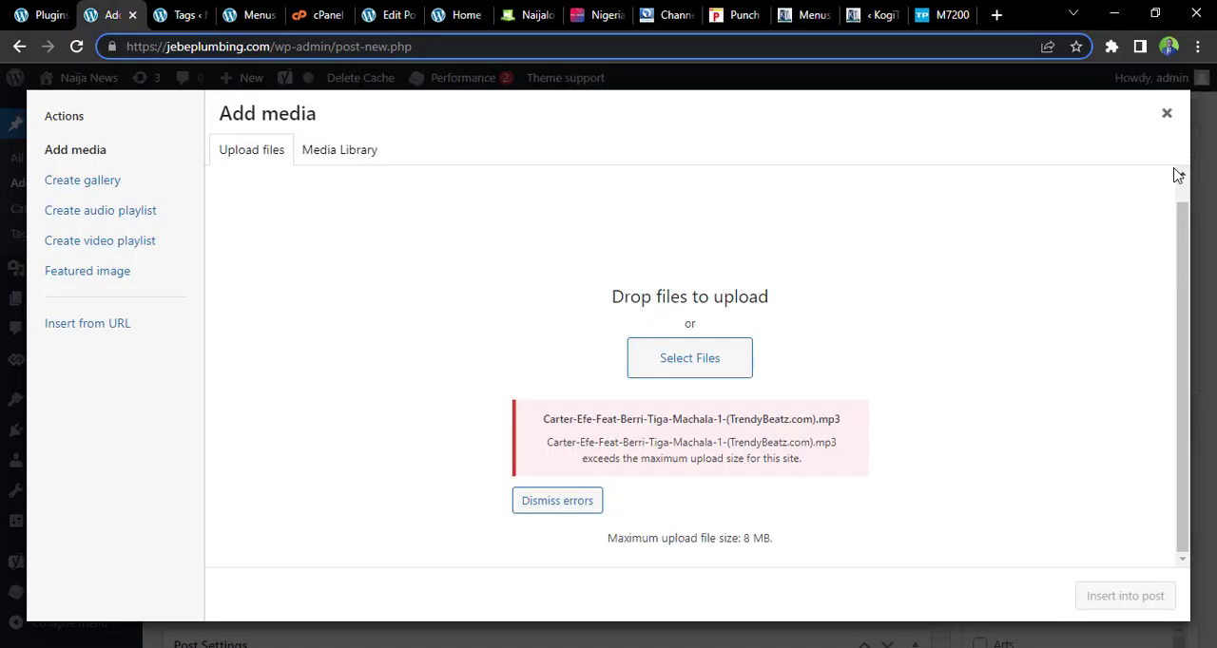
left_click(1166, 118)
left_click(709, 367)
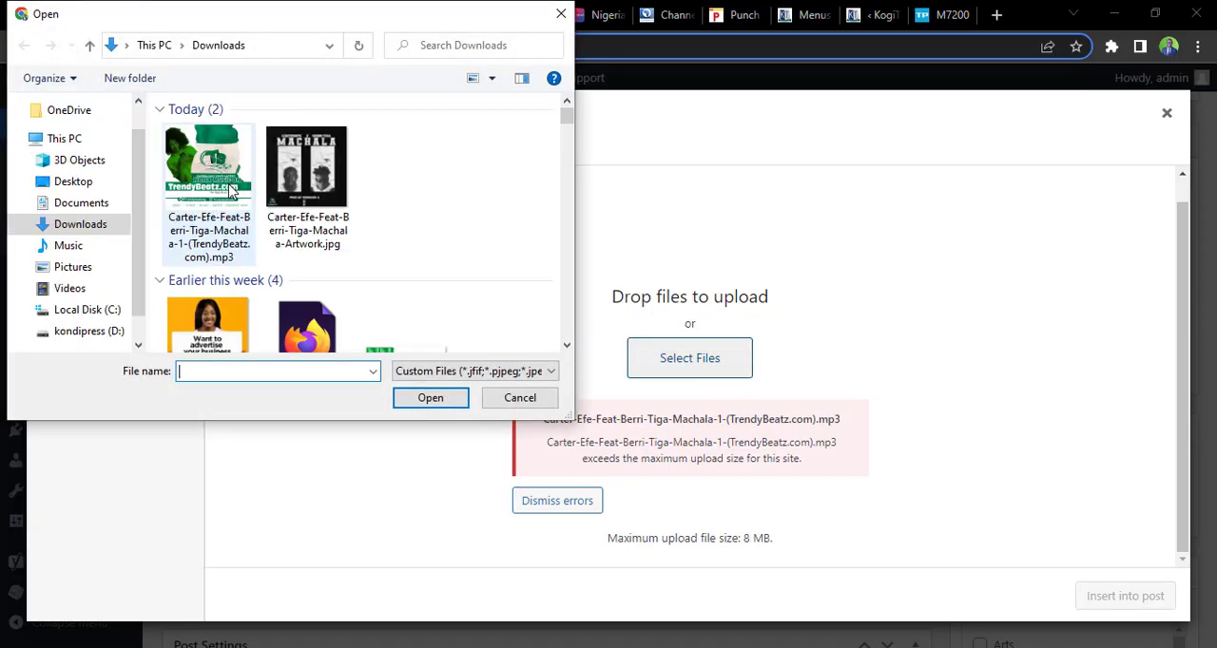
left_click(227, 190)
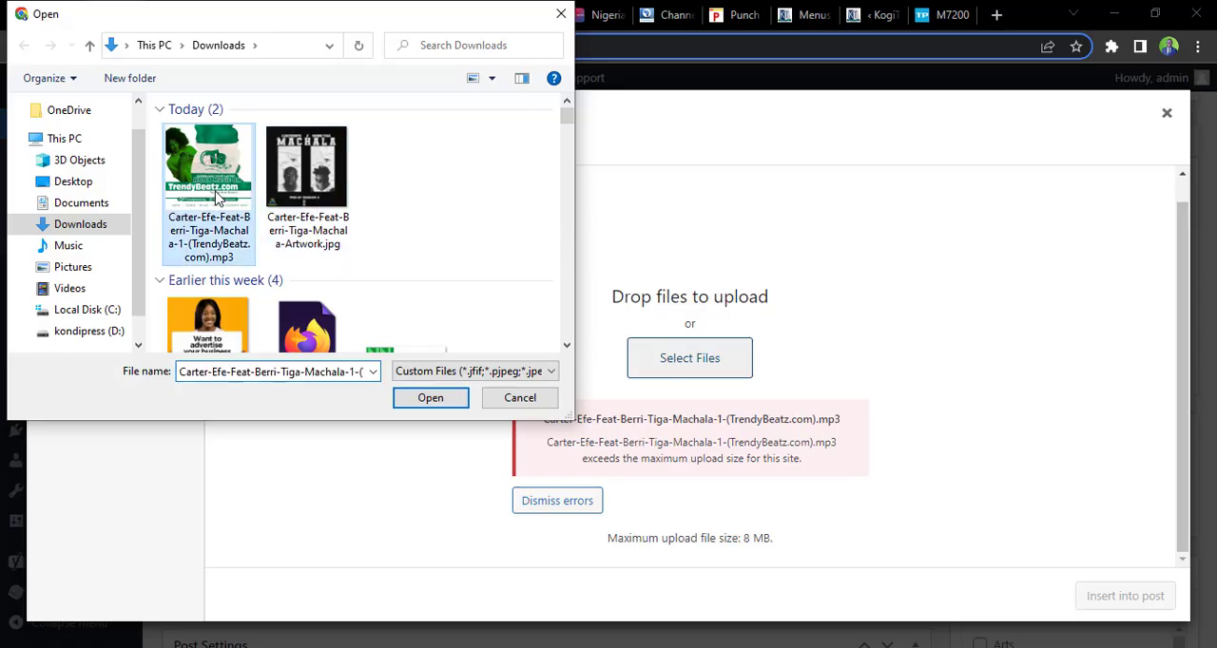
left_click(431, 398)
scroll(835, 534, "down", 1)
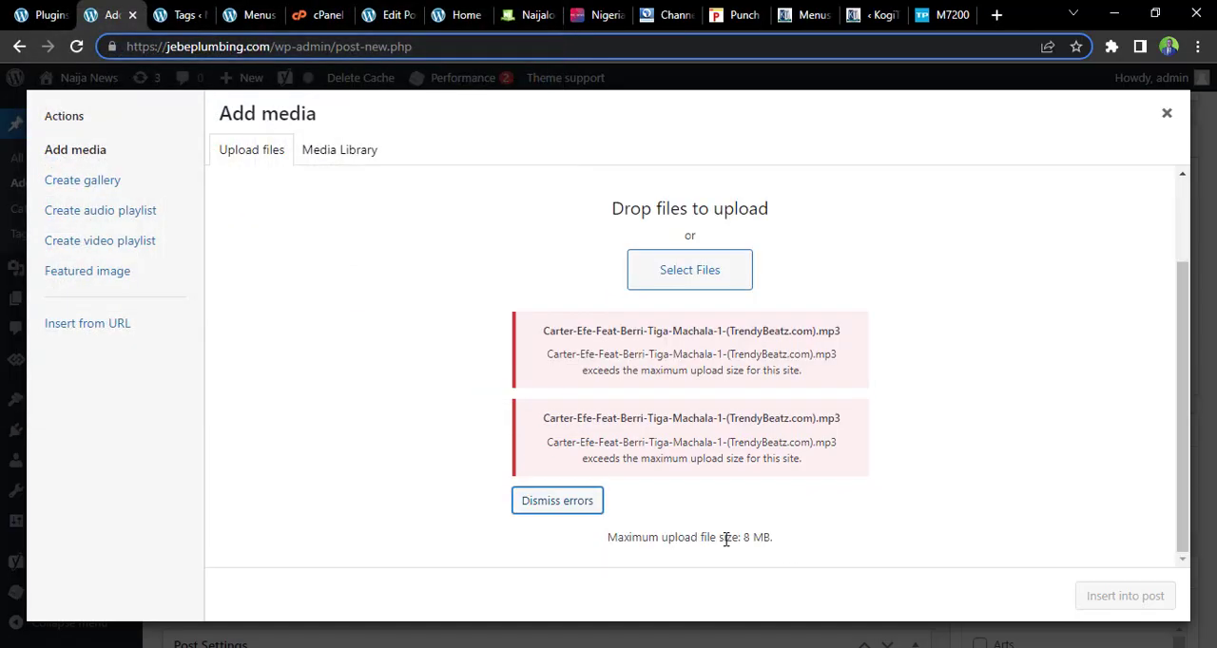
left_click(1166, 114)
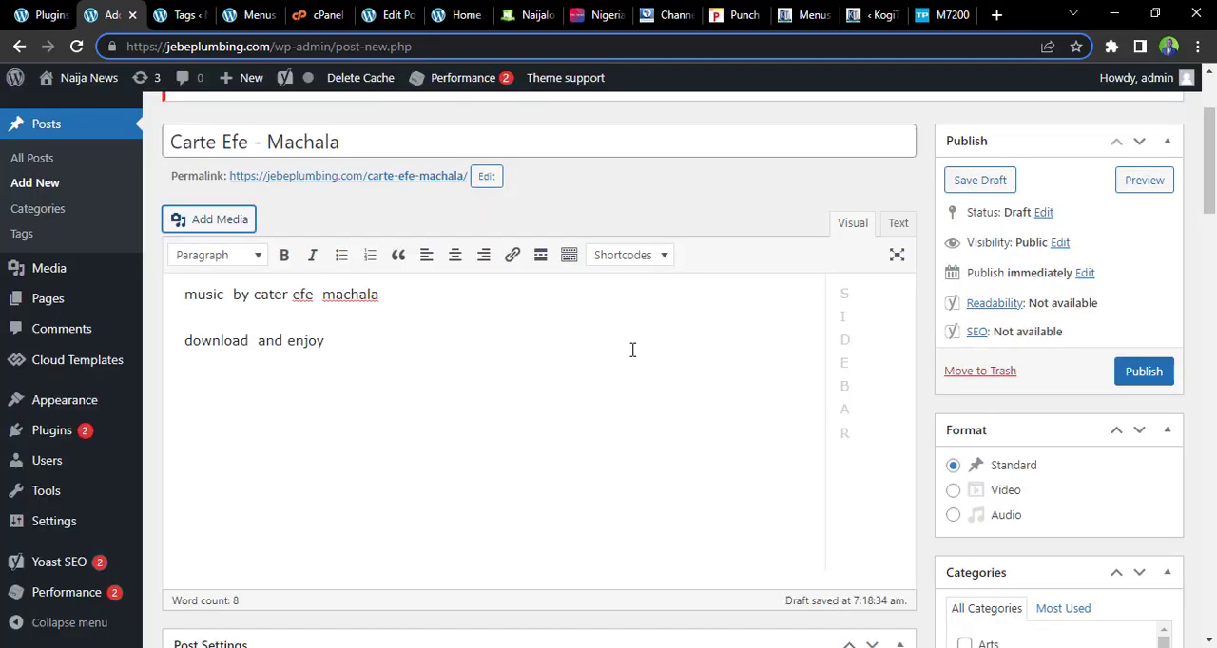
Save the post as a draft and upload Carter-Efe-Feat-Berri-Tiga-Machala-1-(TrendyBeatz.com).mp3 from Downloads to its media
left_click(979, 181)
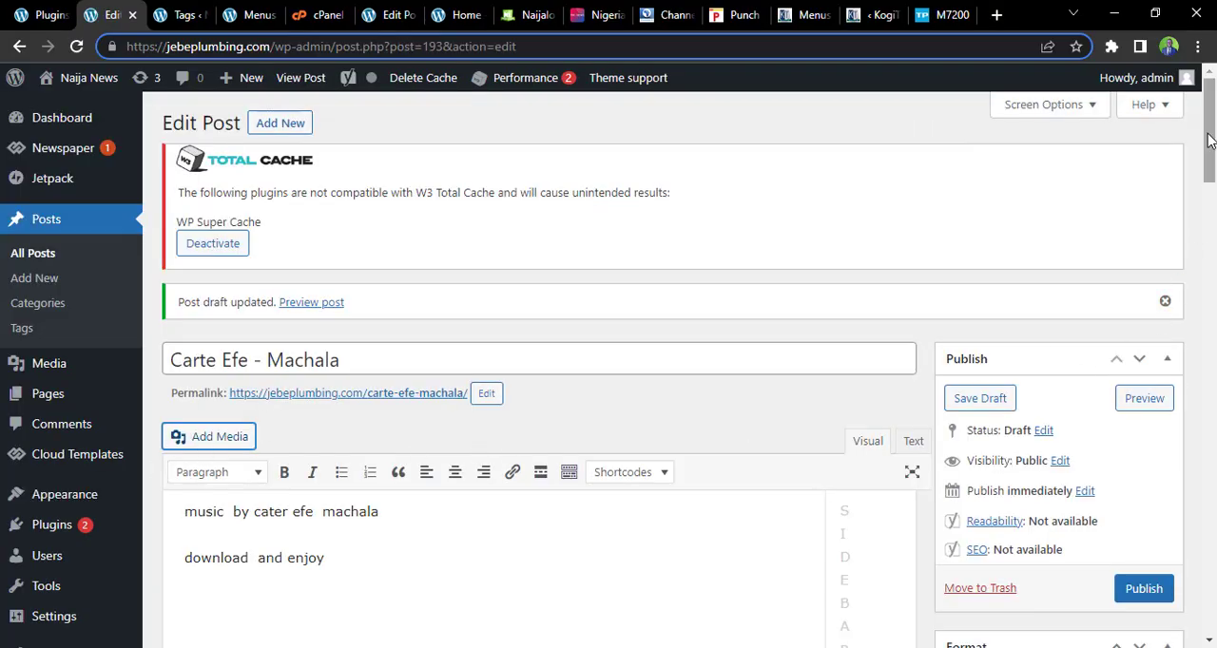
left_click_drag(1207, 181, 1214, 133)
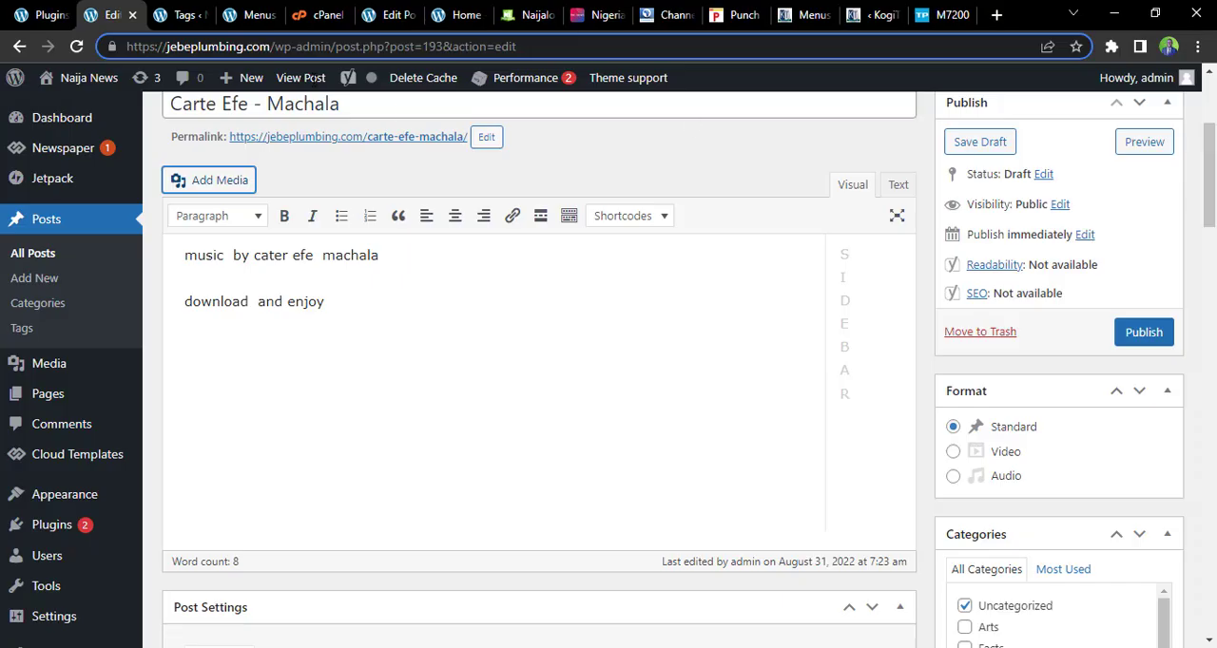
left_click(230, 178)
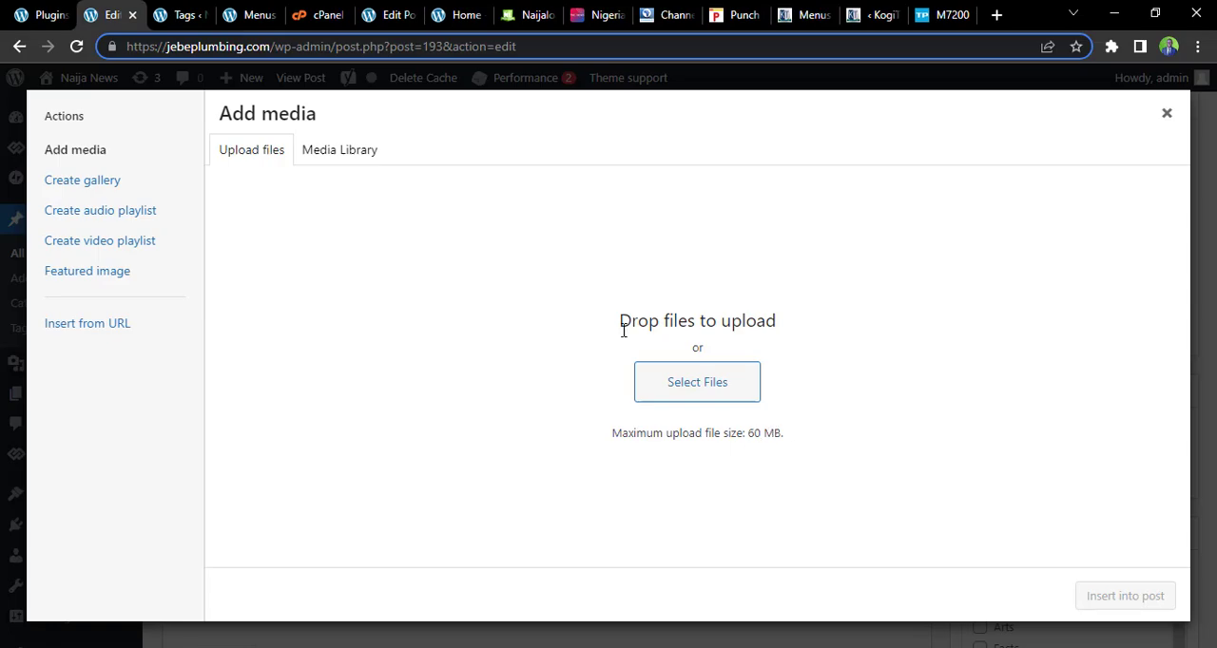
left_click(653, 382)
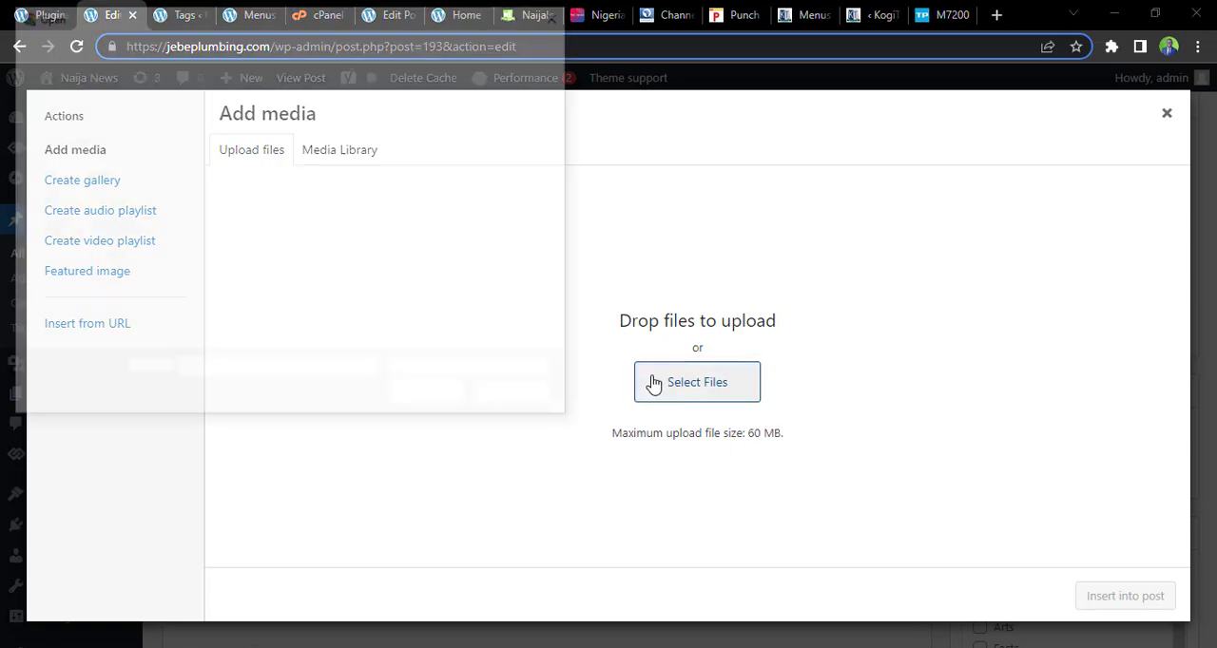
left_click(209, 176)
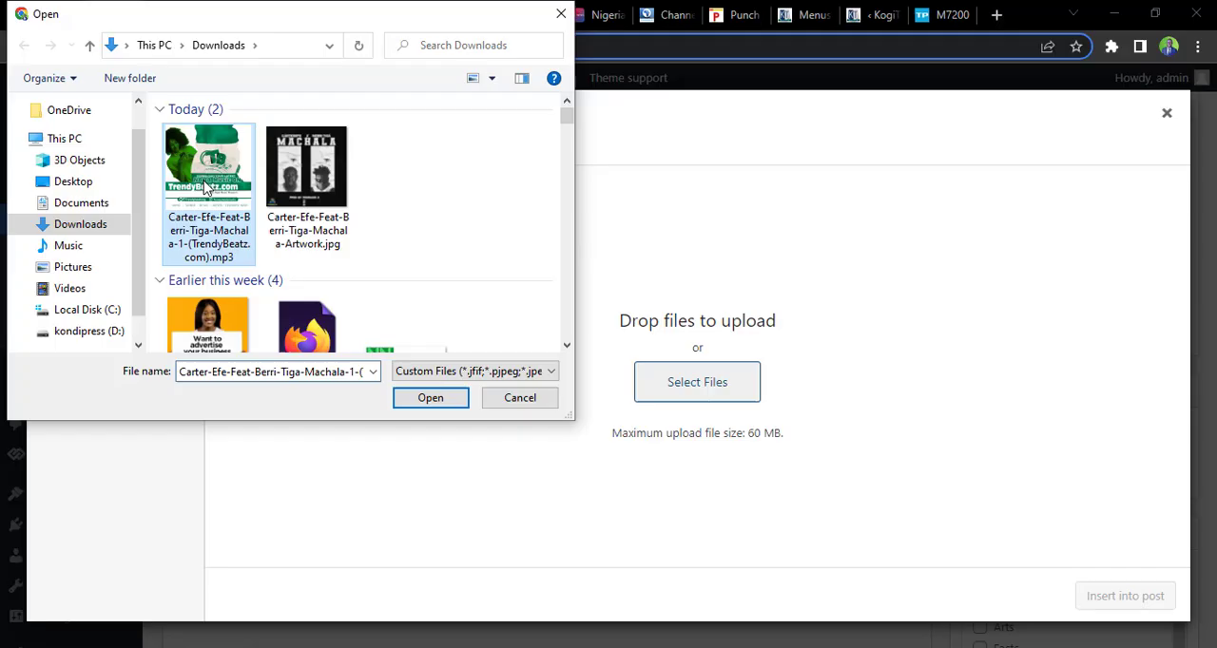
left_click(418, 398)
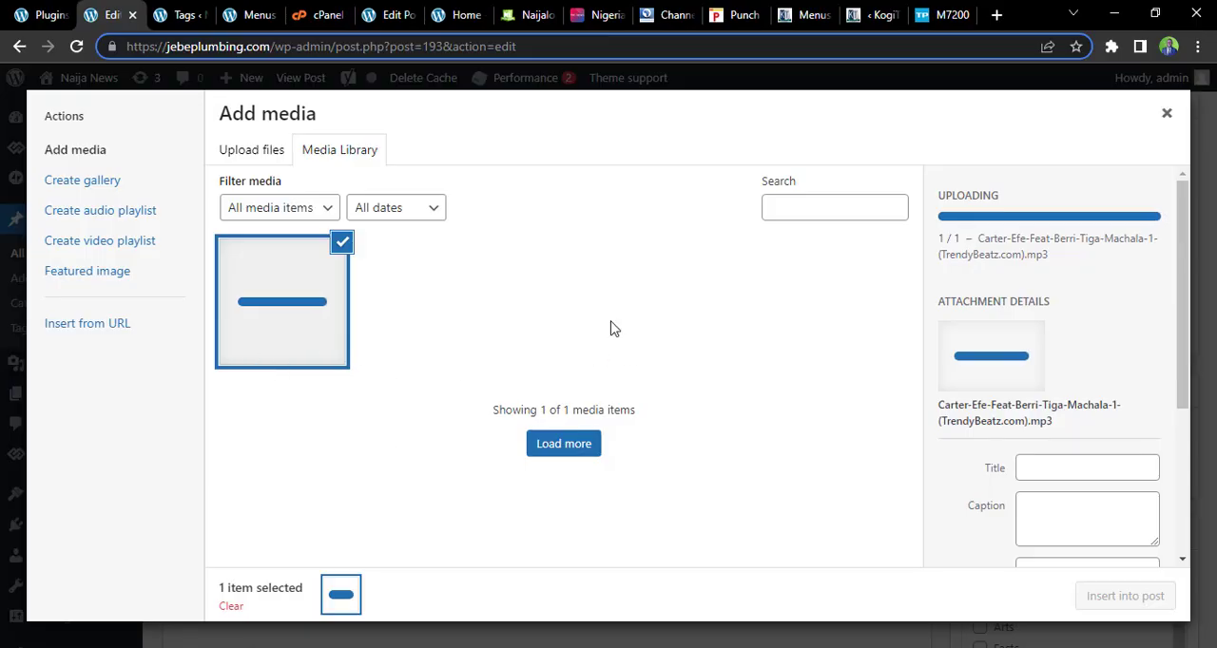
Insert the uploaded Machala MP3 into the post as an audio player below the "download and enjoy" line
left_click_drag(1184, 265, 1199, 227)
left_click(299, 302)
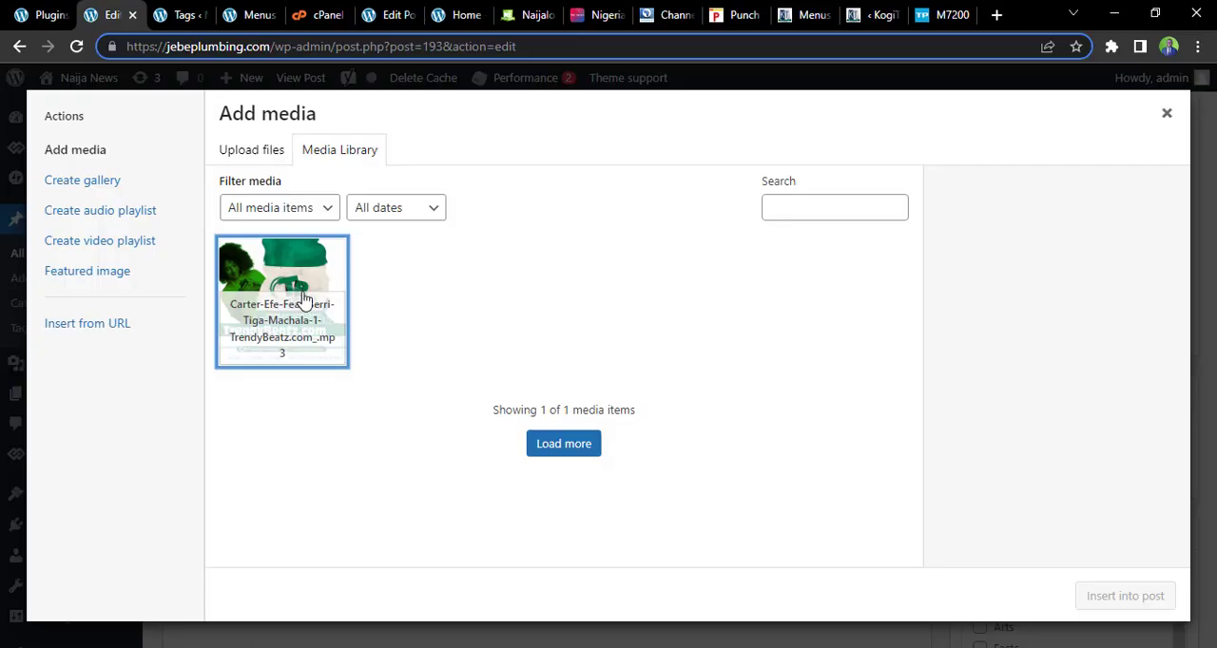
left_click(334, 279)
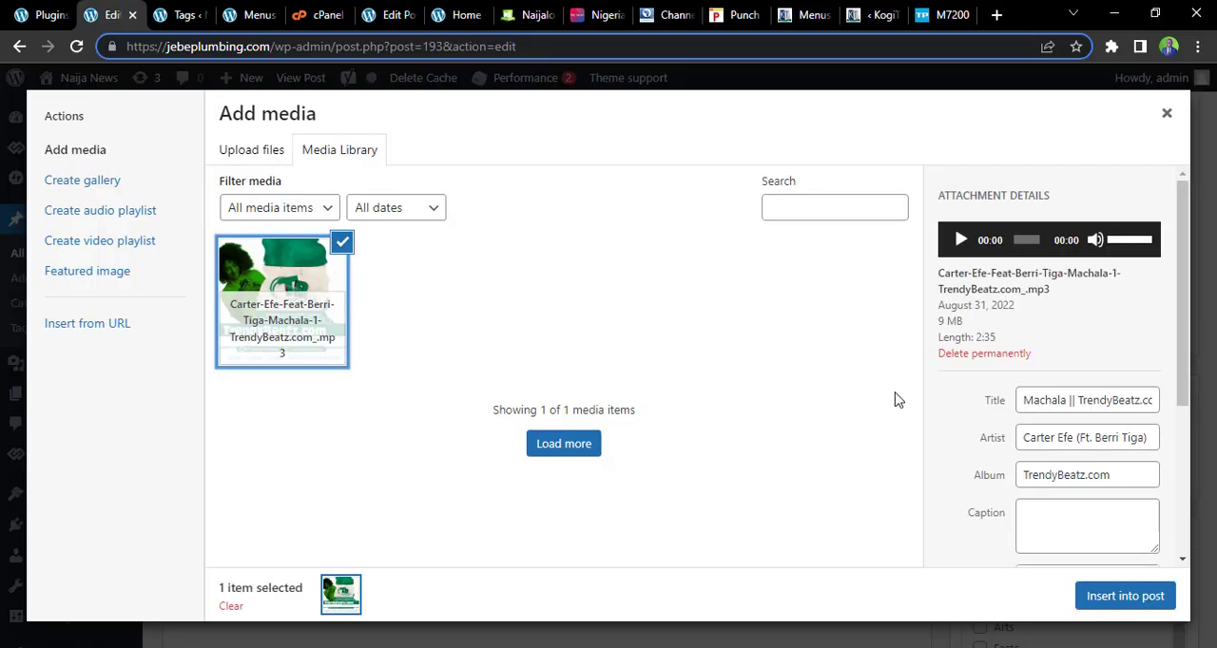
left_click(1128, 607)
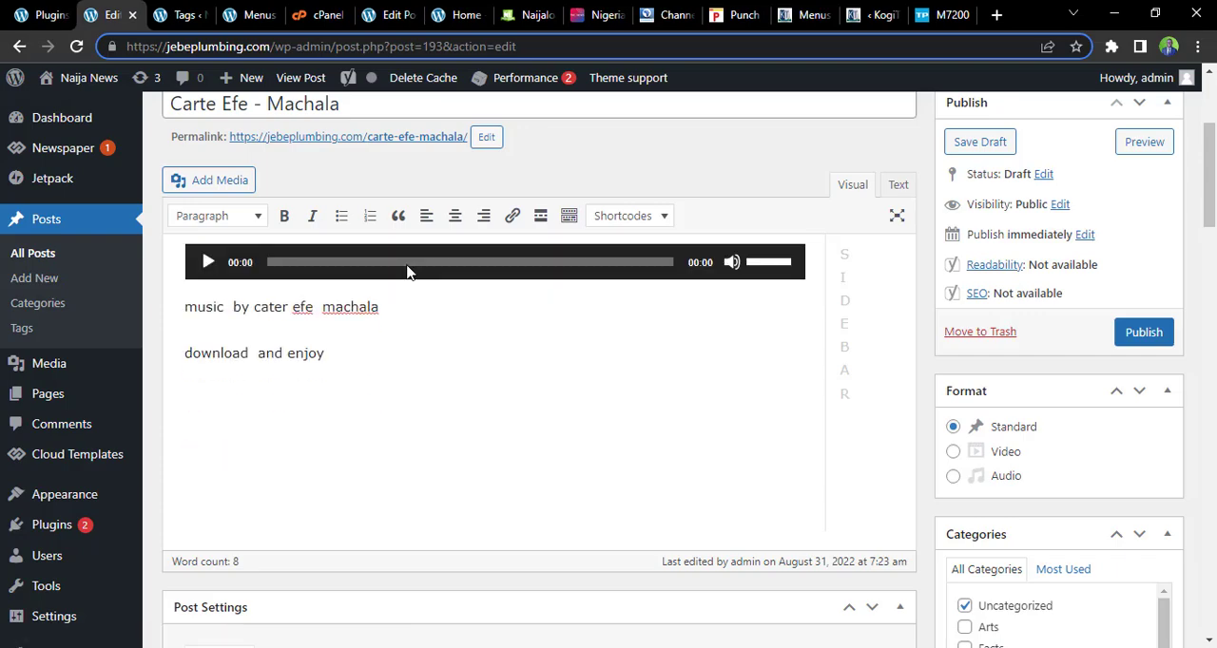
left_click(377, 459)
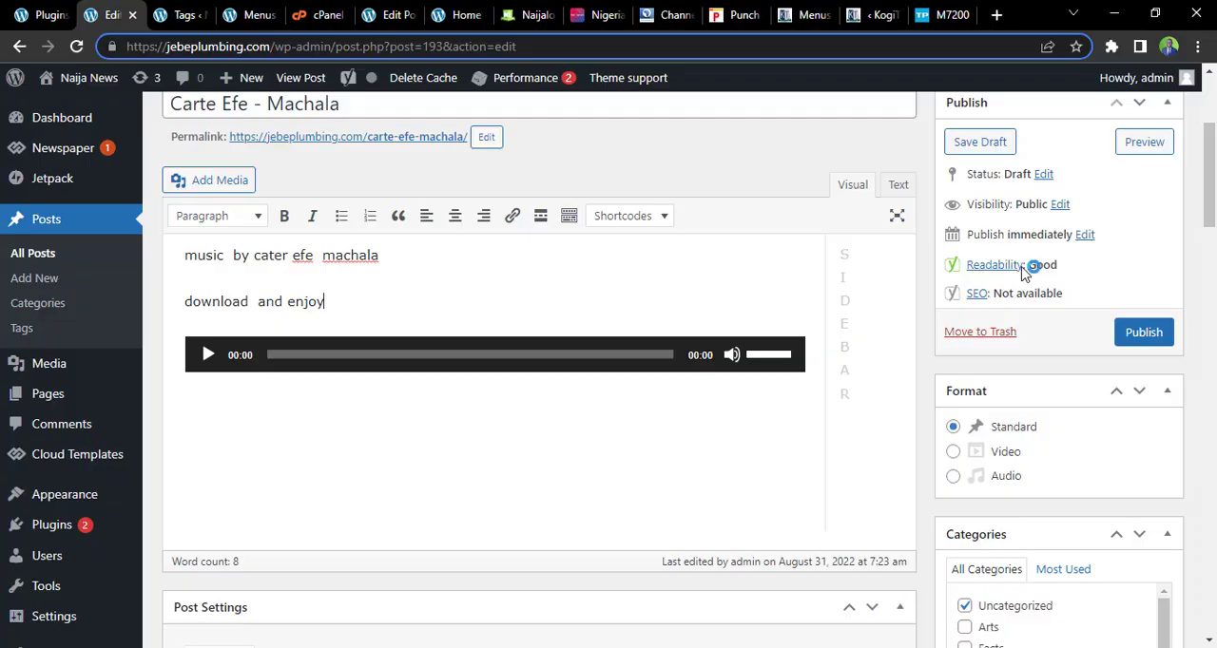
Remove the post from the Uncategorized category and assign it to Music under Lifestyle
mouse_move(1212, 190)
left_mouse_down()
mouse_move(1213, 223)
mouse_move(1213, 203)
left_mouse_up()
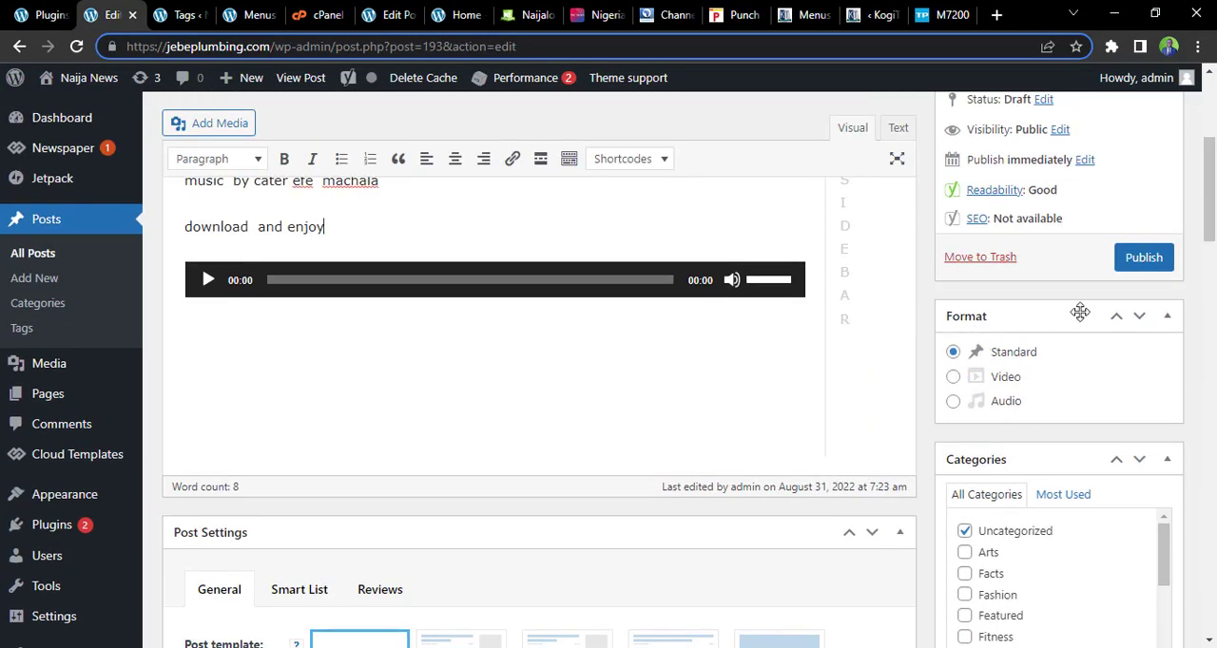
left_click_drag(1211, 190, 1211, 245)
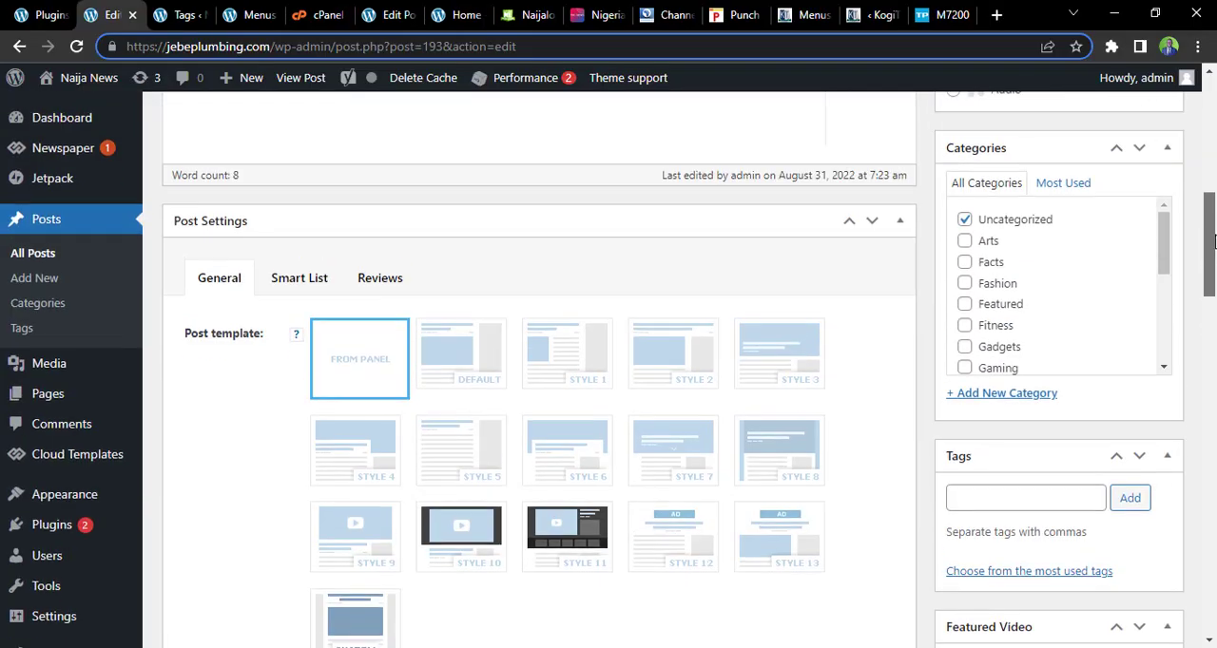
left_click(965, 220)
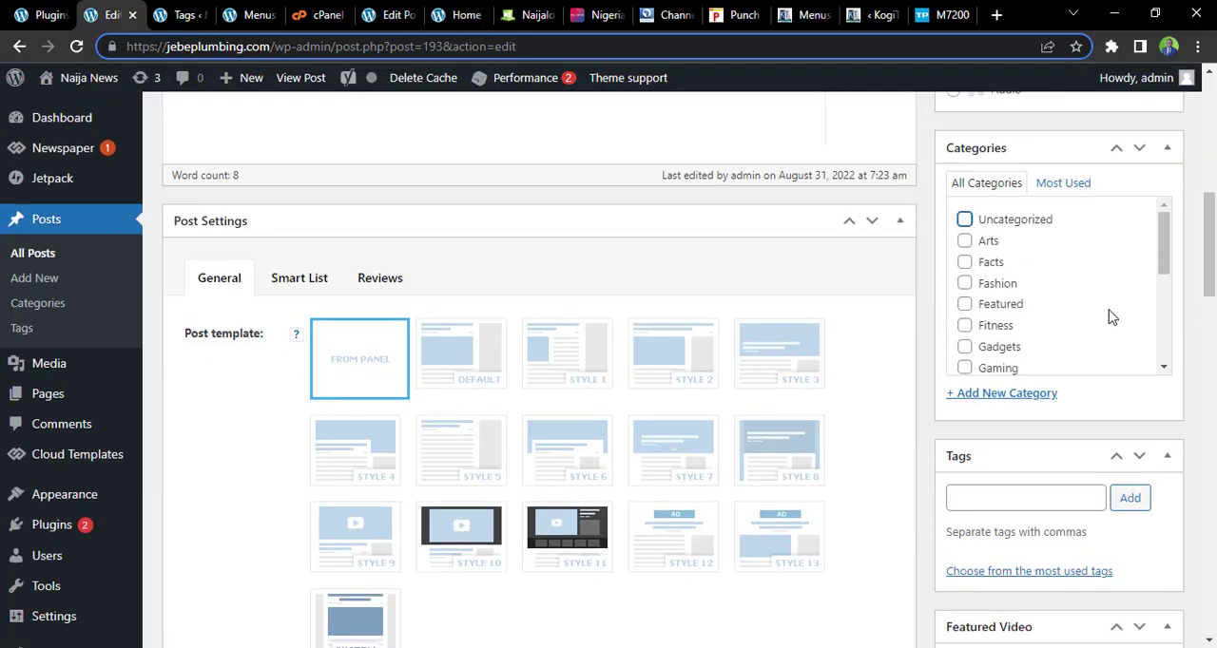
left_click_drag(1163, 253, 1164, 226)
left_click(1006, 394)
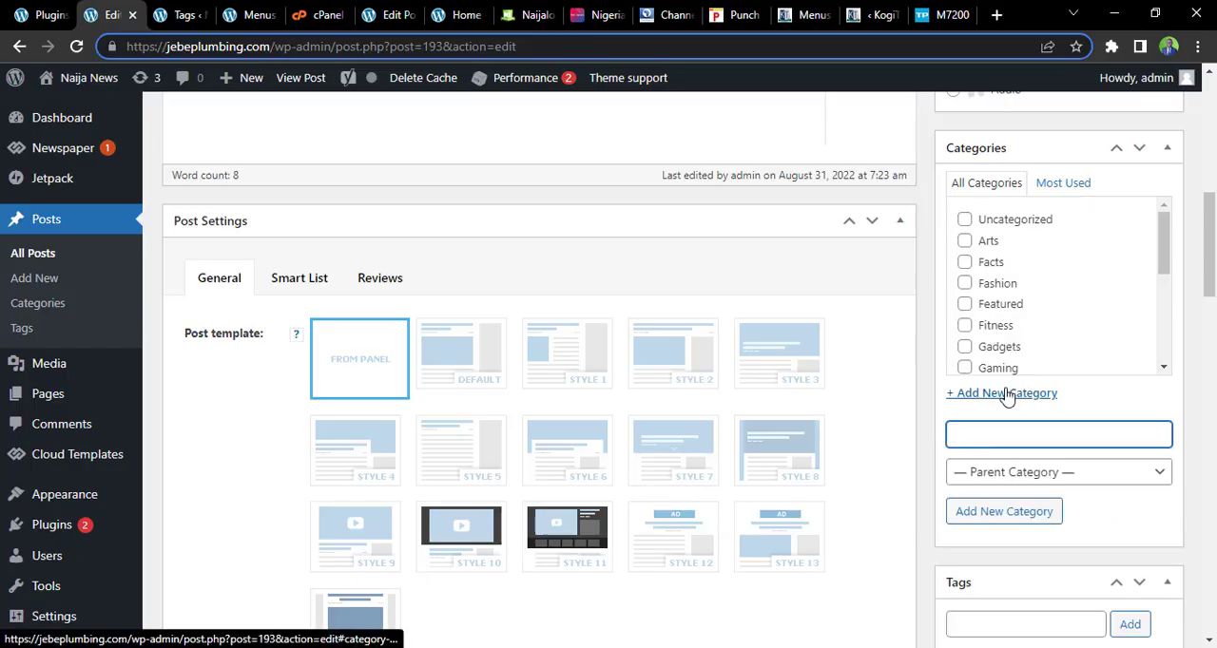
left_click_drag(1163, 261, 1166, 315)
left_click(980, 281)
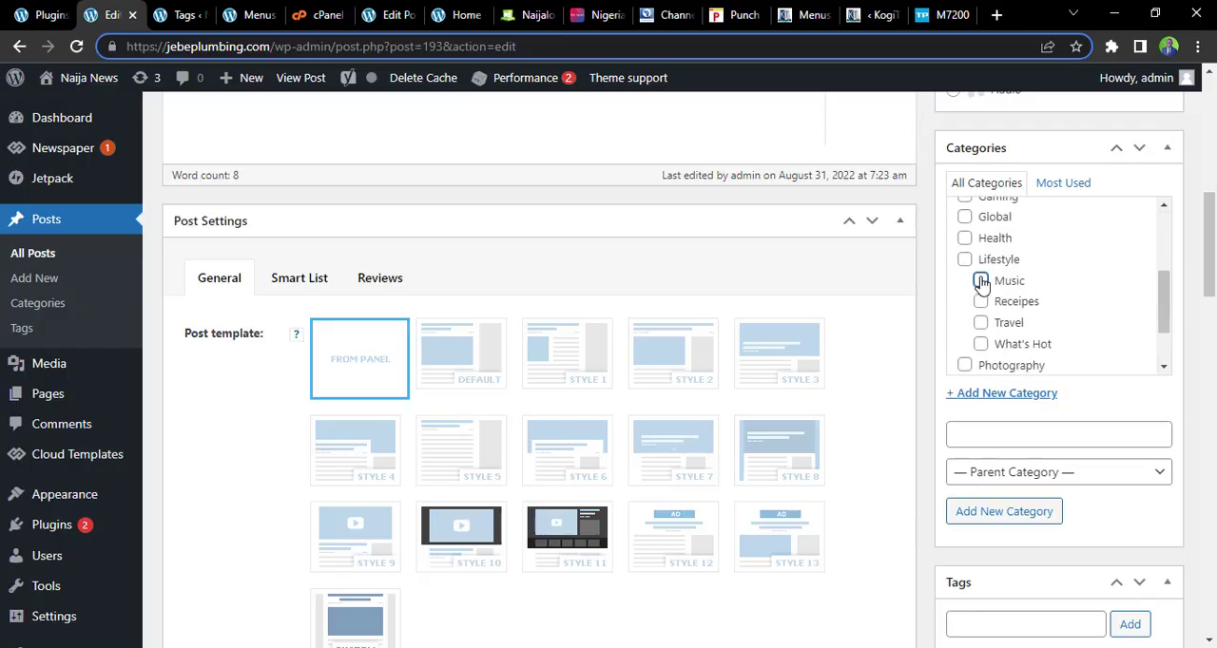
left_click(980, 281)
left_click(1025, 394)
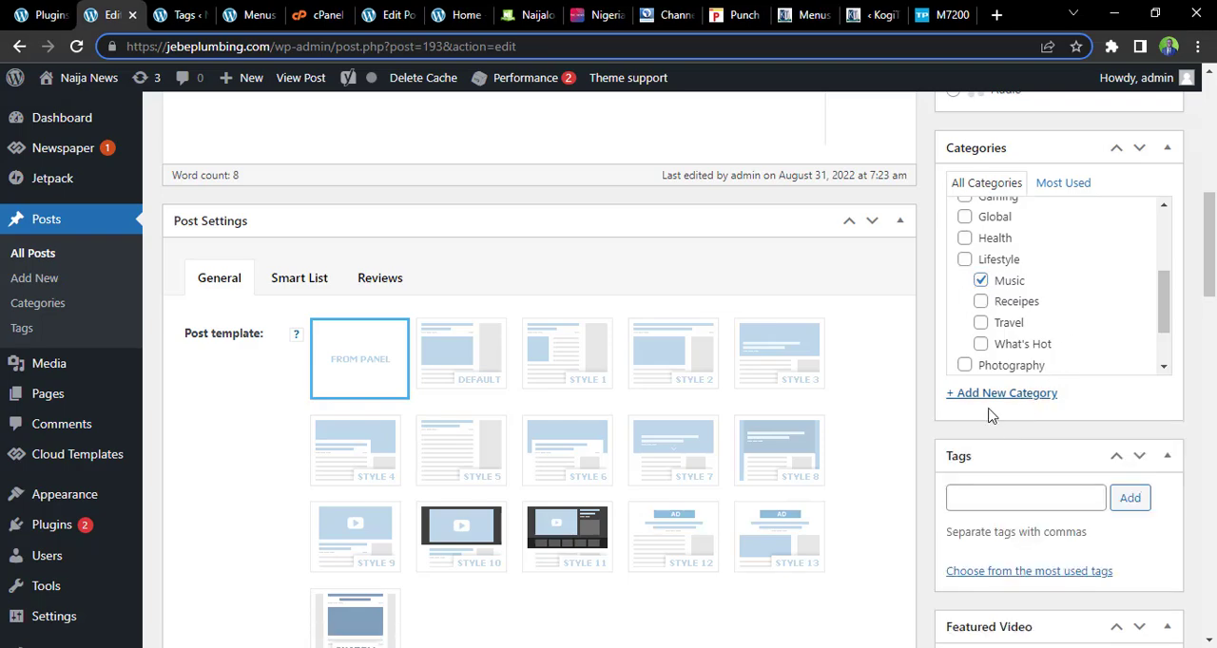
Create a new category named MusicOfWeek without a parent category and assign it to the post
left_click(991, 393)
left_click(989, 431)
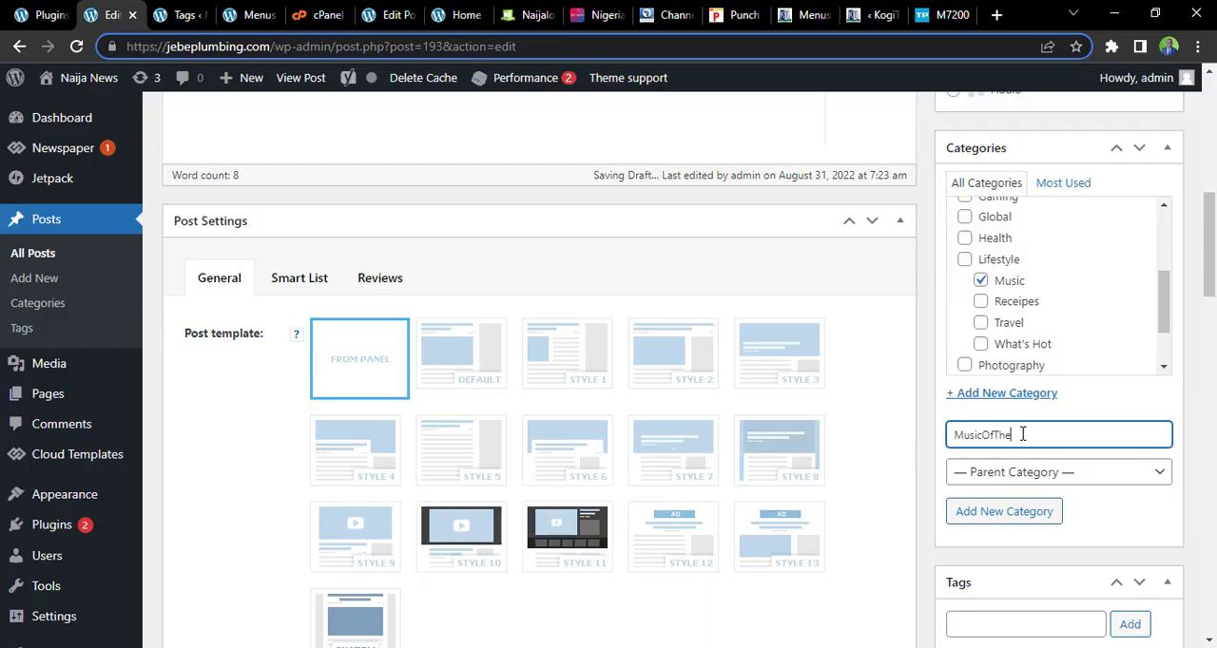
key("BackSpace")
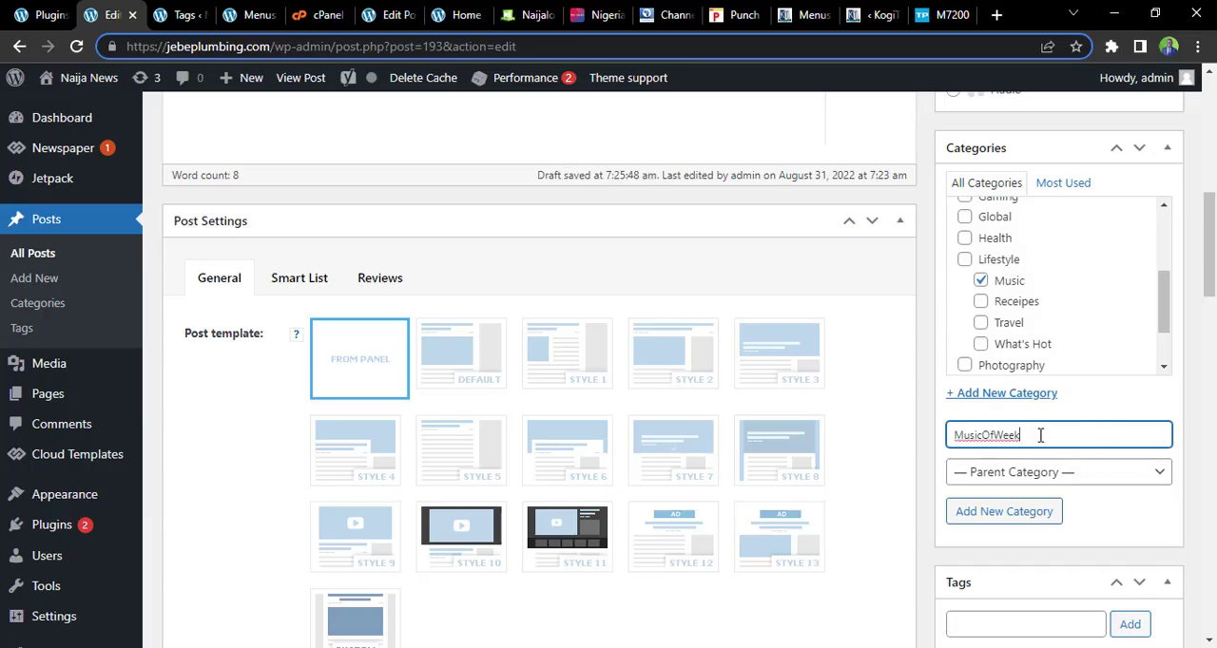
left_click(1025, 514)
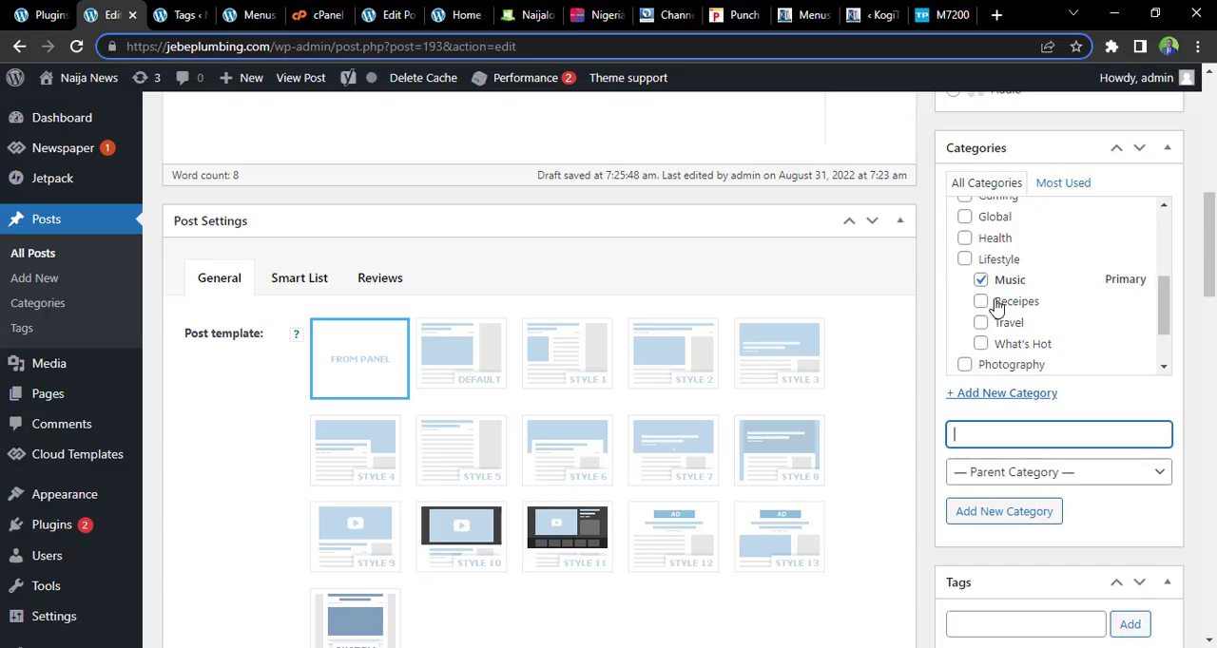
left_click_drag(1160, 294, 1160, 217)
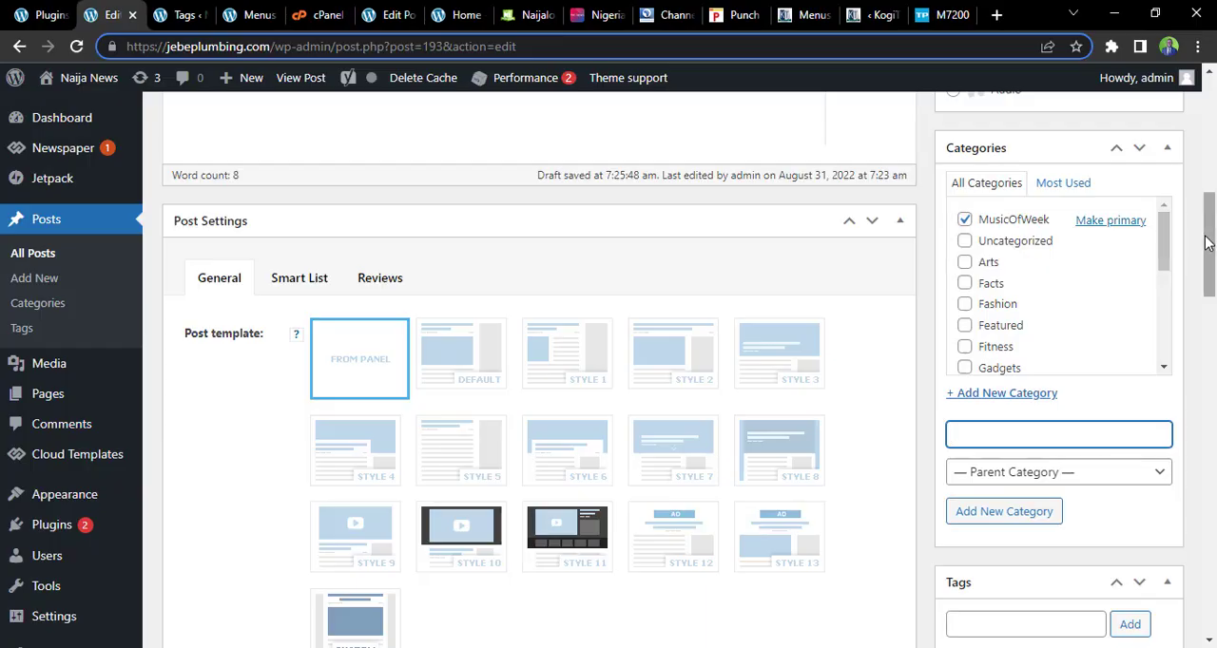
Add the tag NNMWeek to the post
scroll(1187, 290, "down", 3)
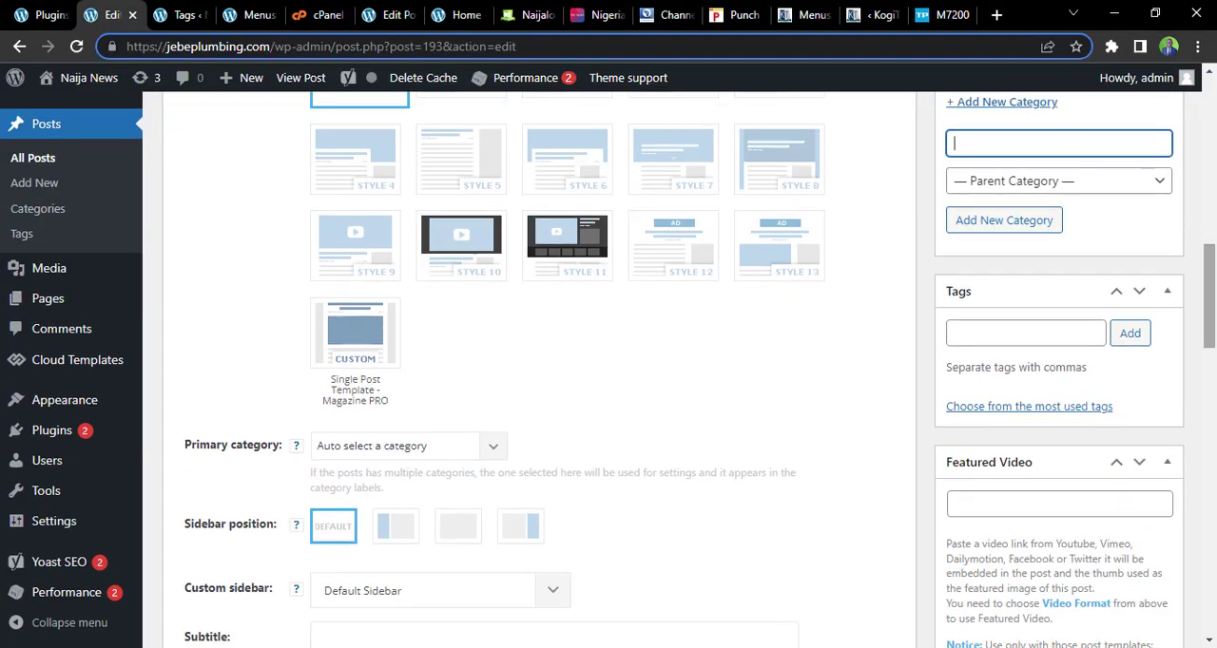
left_click(1022, 338)
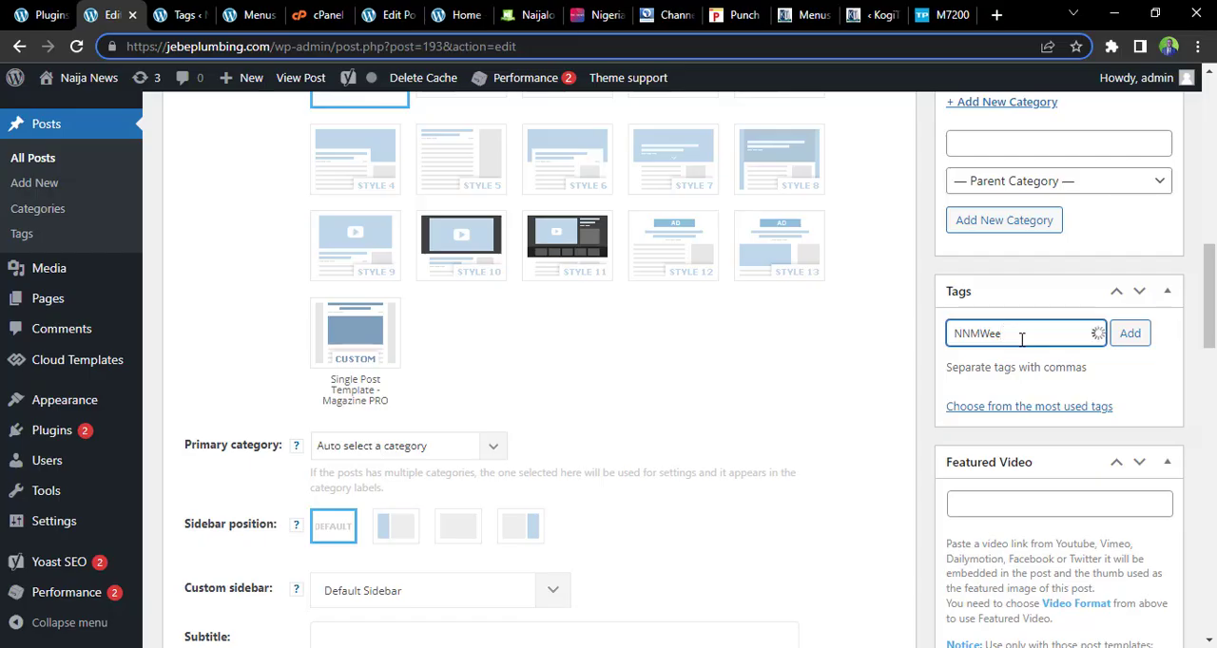
type("NNMWeek")
left_click(1126, 335)
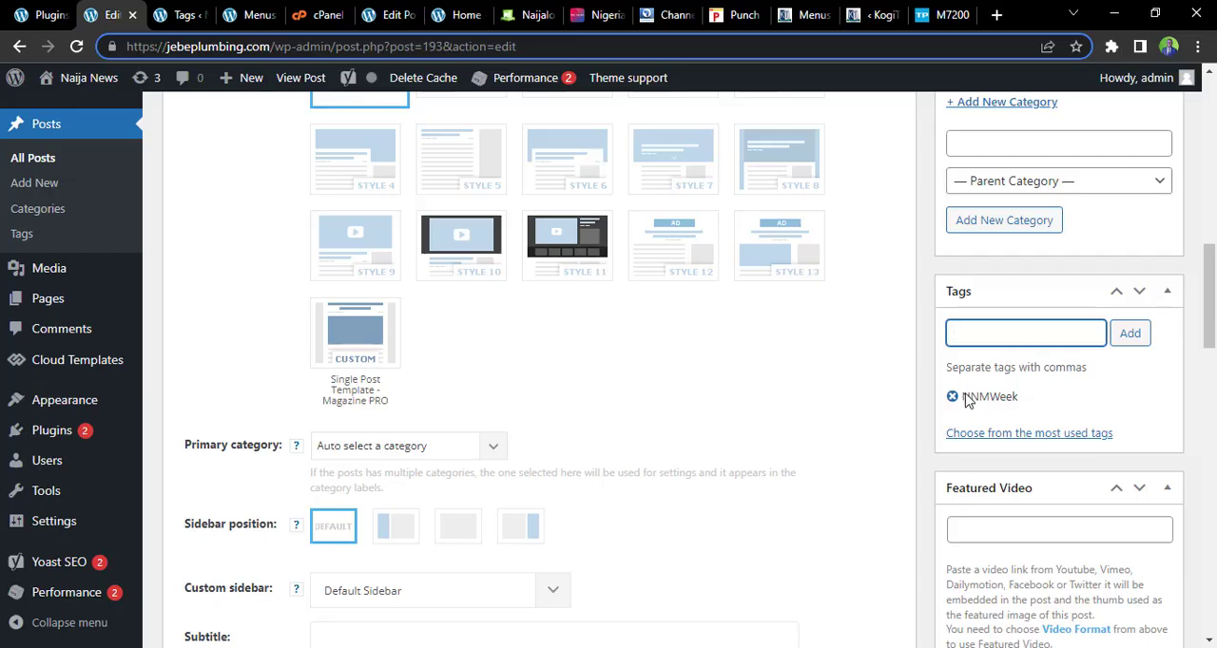
Look through the post's Featured Video, Featured Audio and Featured image settings
left_click_drag(1213, 295, 1210, 232)
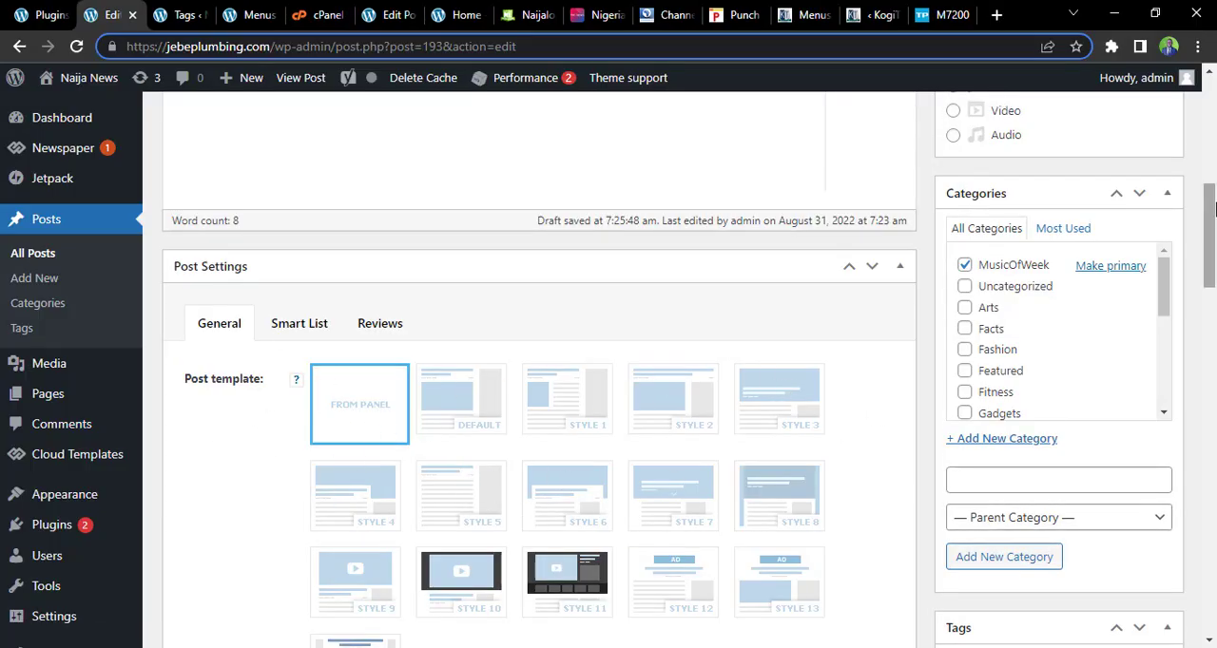
left_click_drag(1213, 234, 1214, 373)
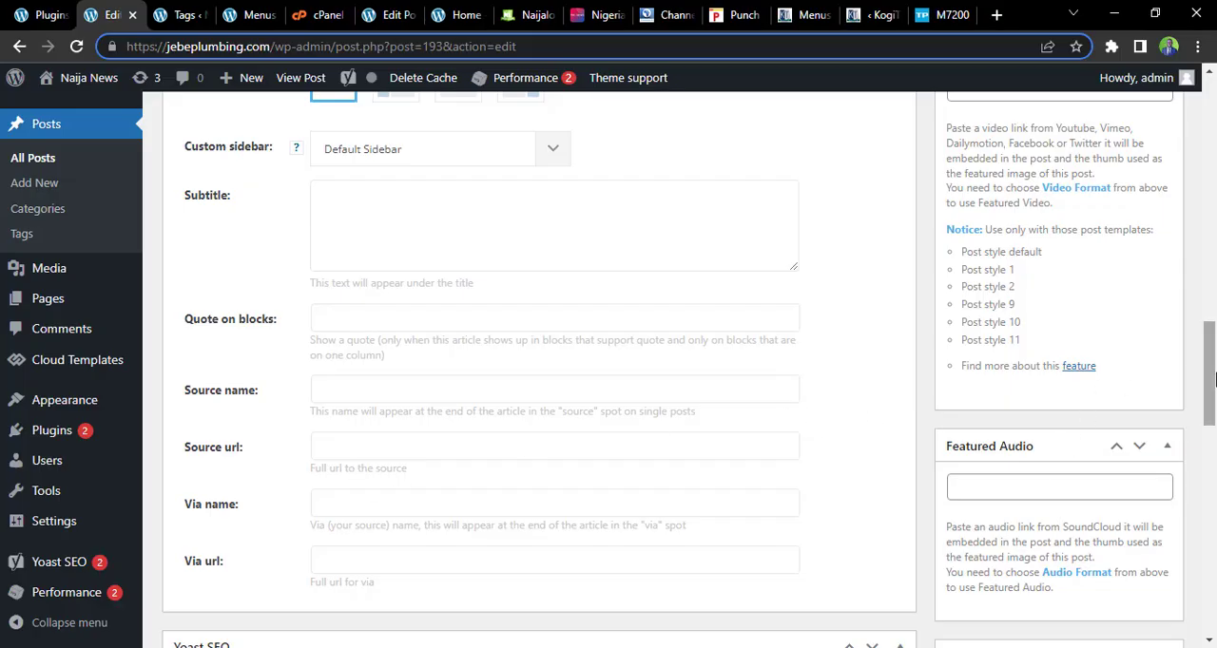
left_click_drag(1213, 381, 1214, 330)
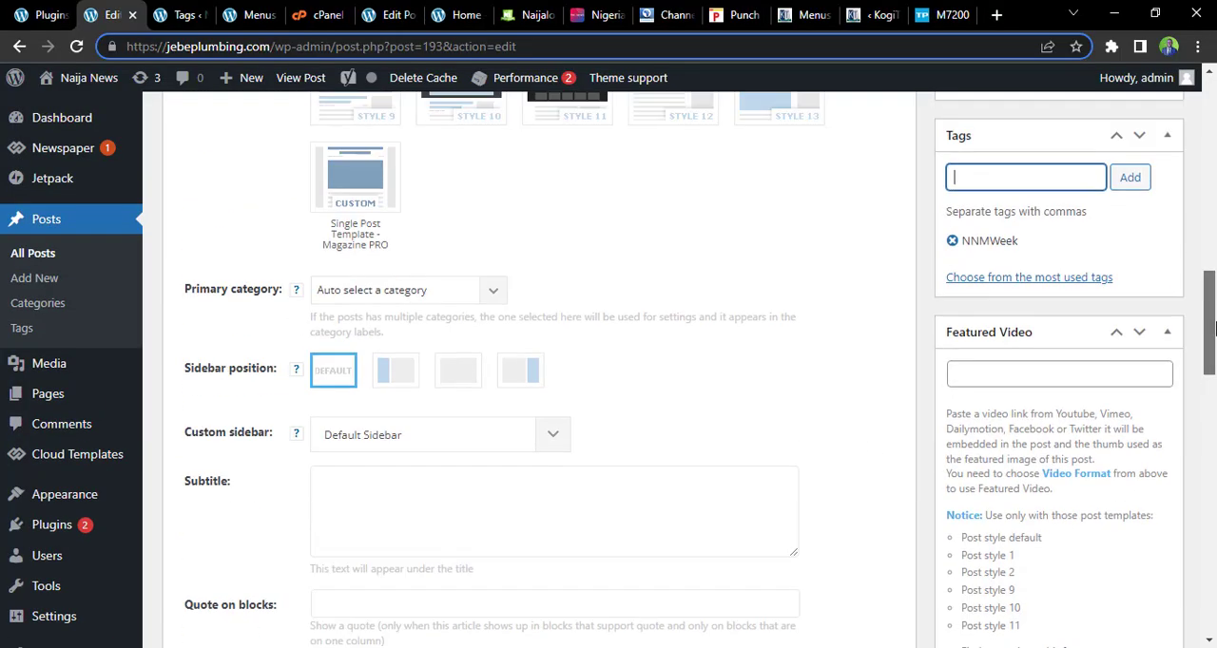
left_click(1075, 378)
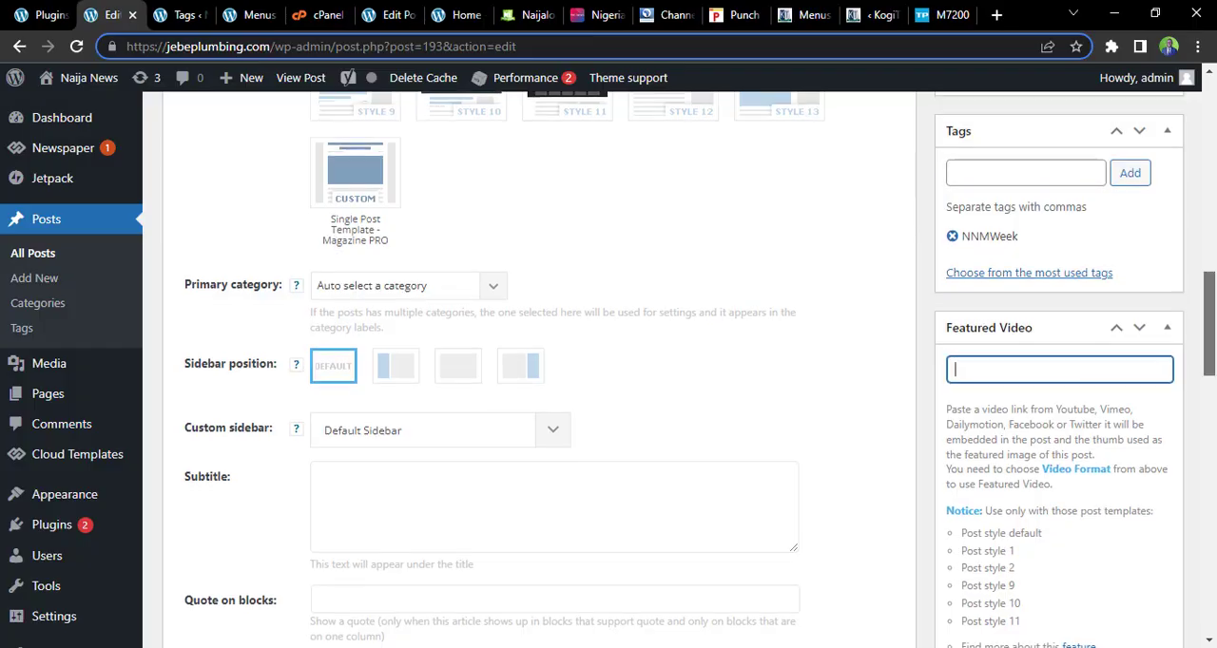
left_click_drag(1213, 329, 1213, 479)
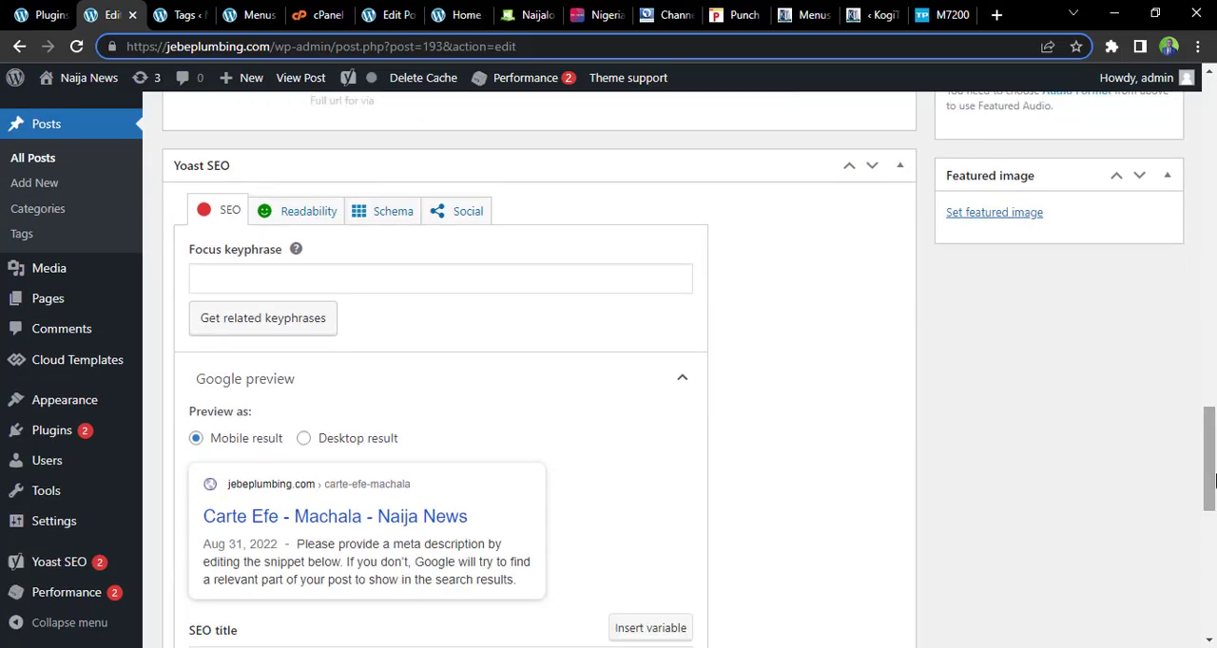
left_click(998, 215)
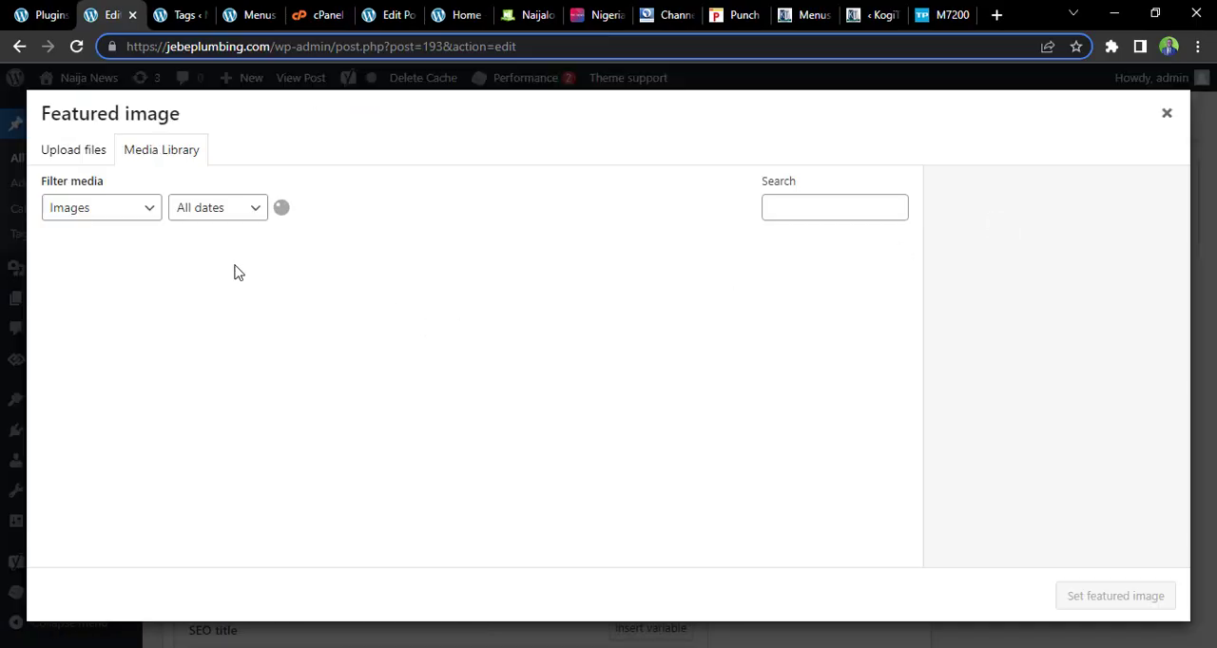
left_click(540, 11)
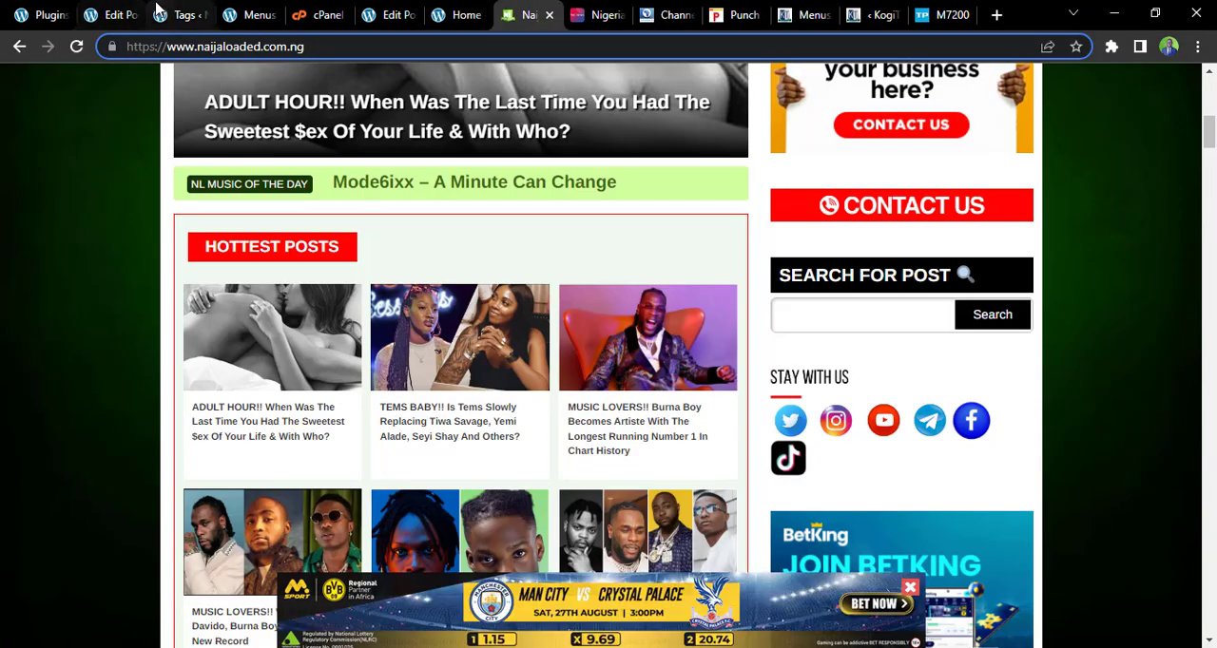
left_click(132, 9)
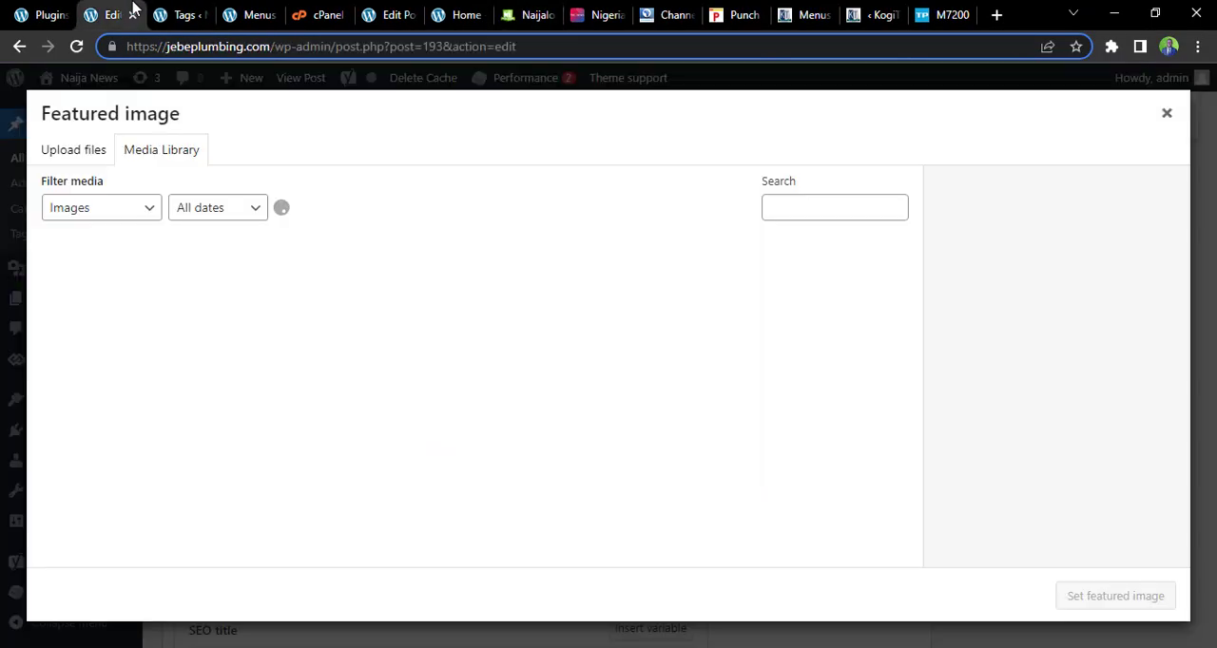
left_click(1167, 113)
Upload Carter-Efe-Feat-Berri-Tiga-Machala-Artwork.jpg from Downloads and set it as the post's featured image
left_click(1011, 225)
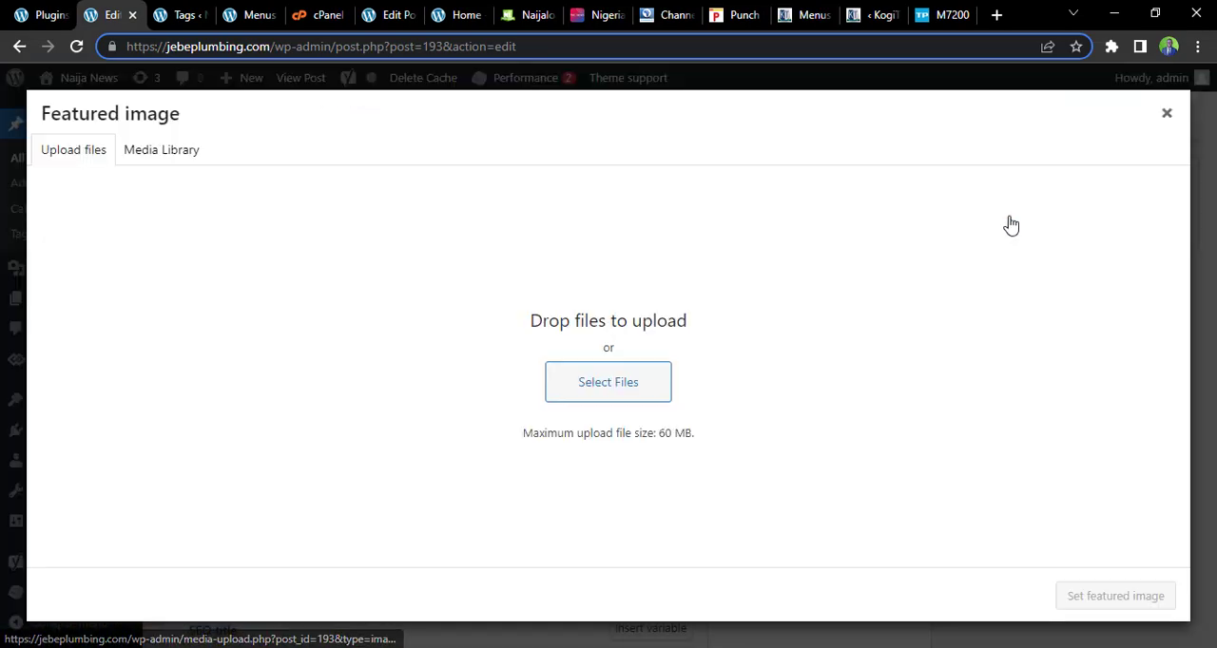
left_click(611, 384)
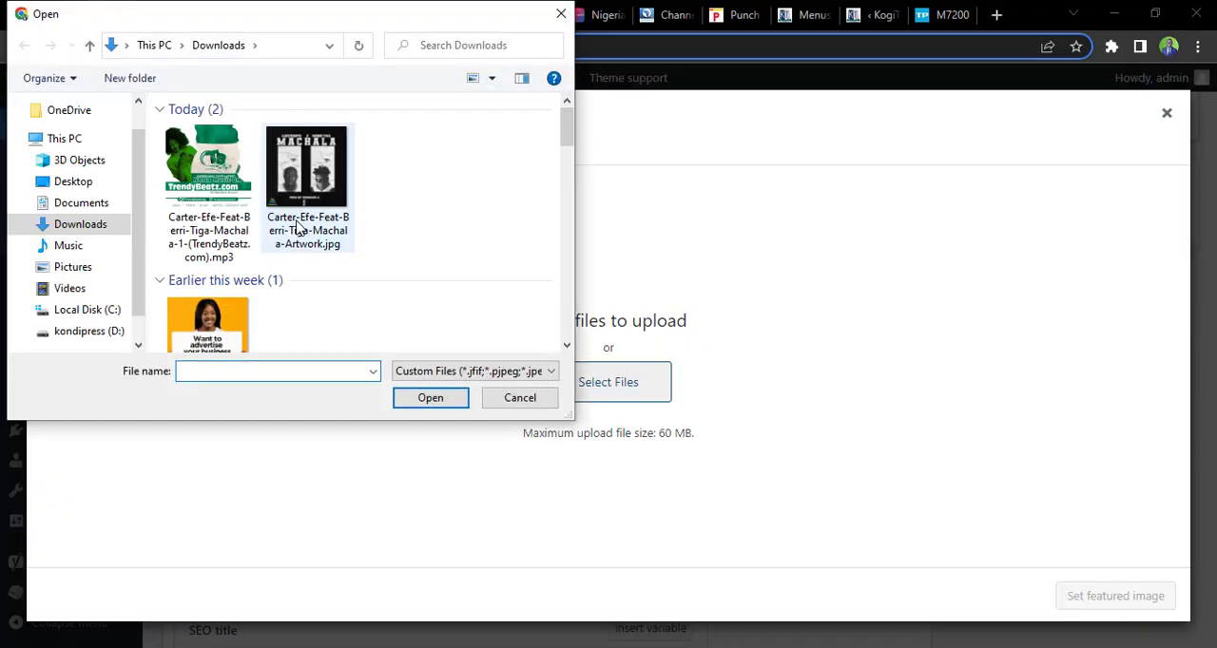
left_click(316, 187)
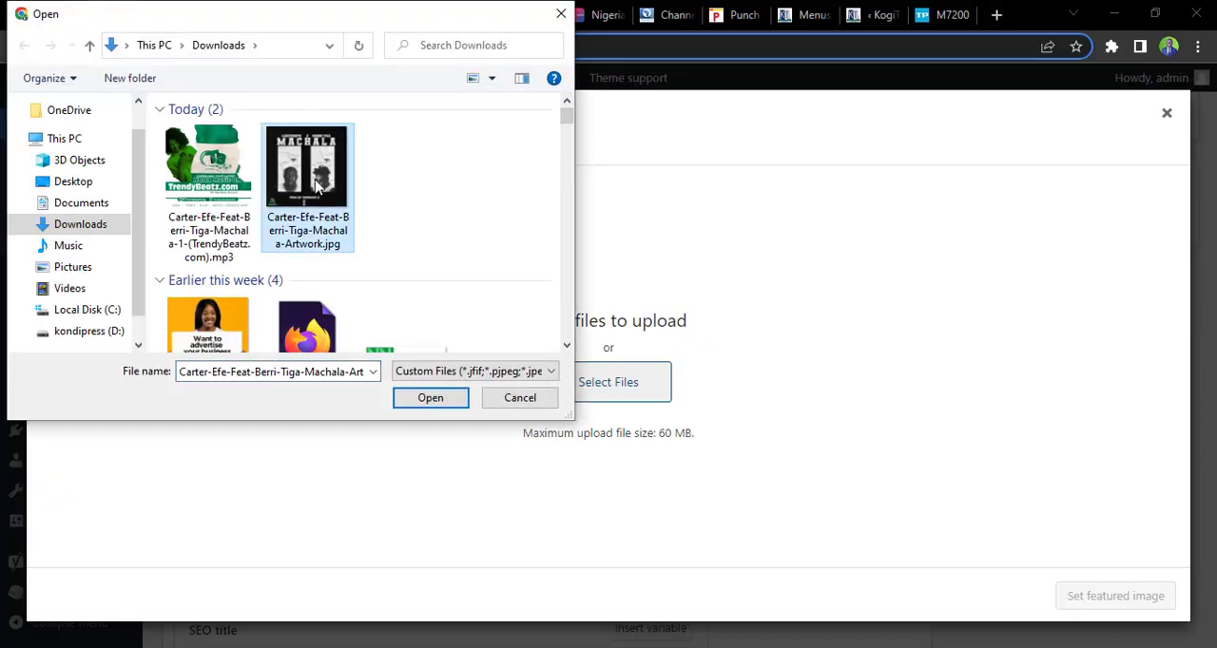
left_click(432, 398)
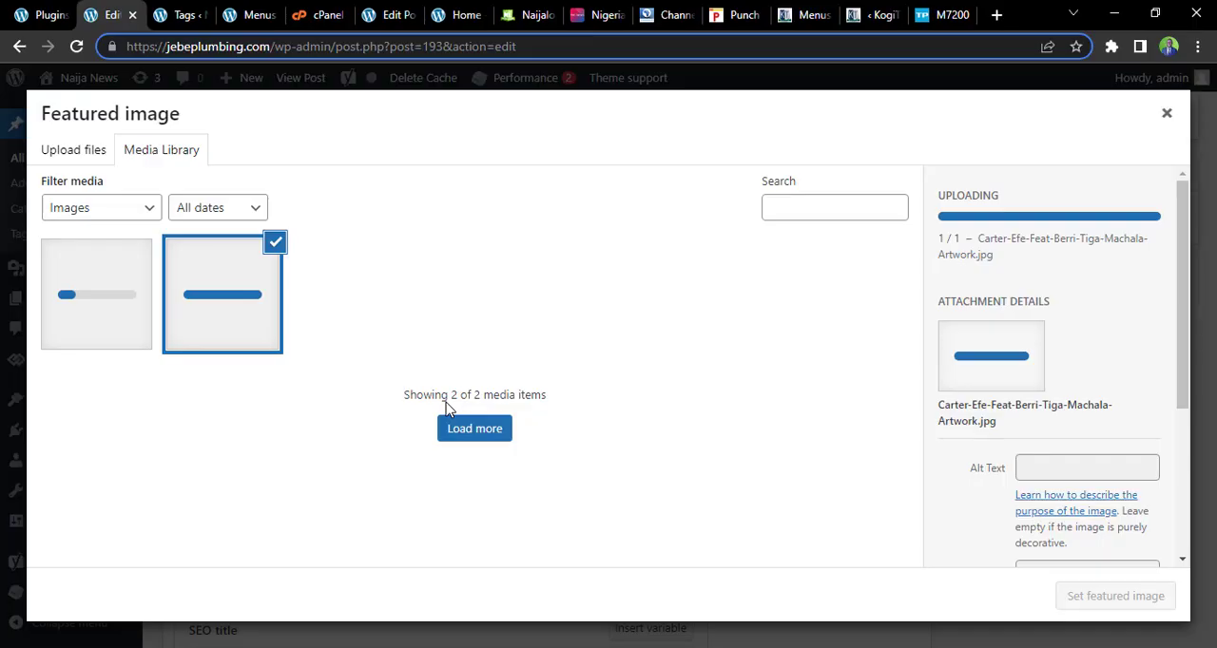
left_click(245, 320)
left_click(246, 319)
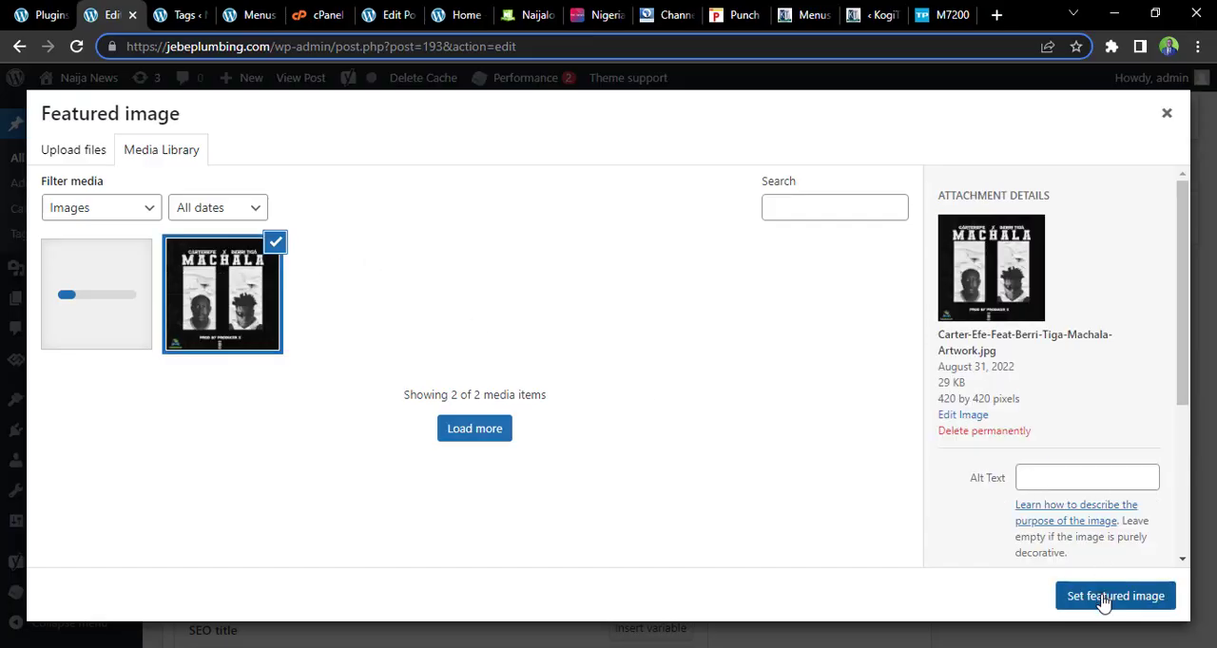
left_click(1103, 599)
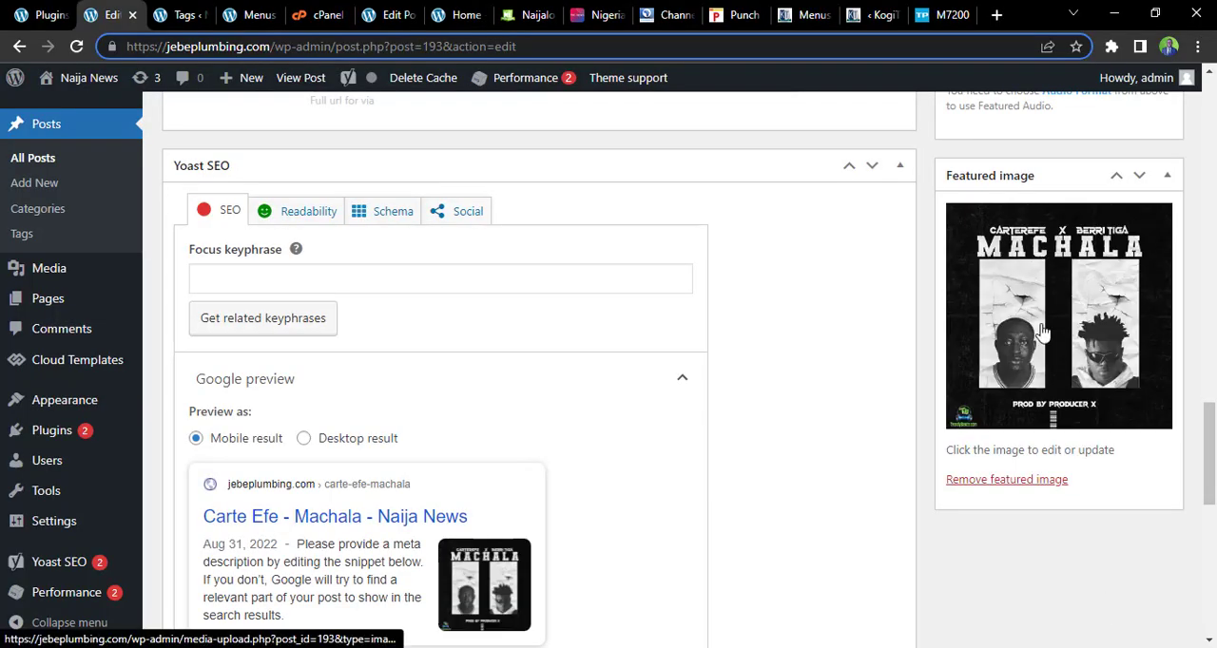
Check the post's Google preview as both the desktop result and the mobile result
left_click_drag(1214, 445, 1213, 477)
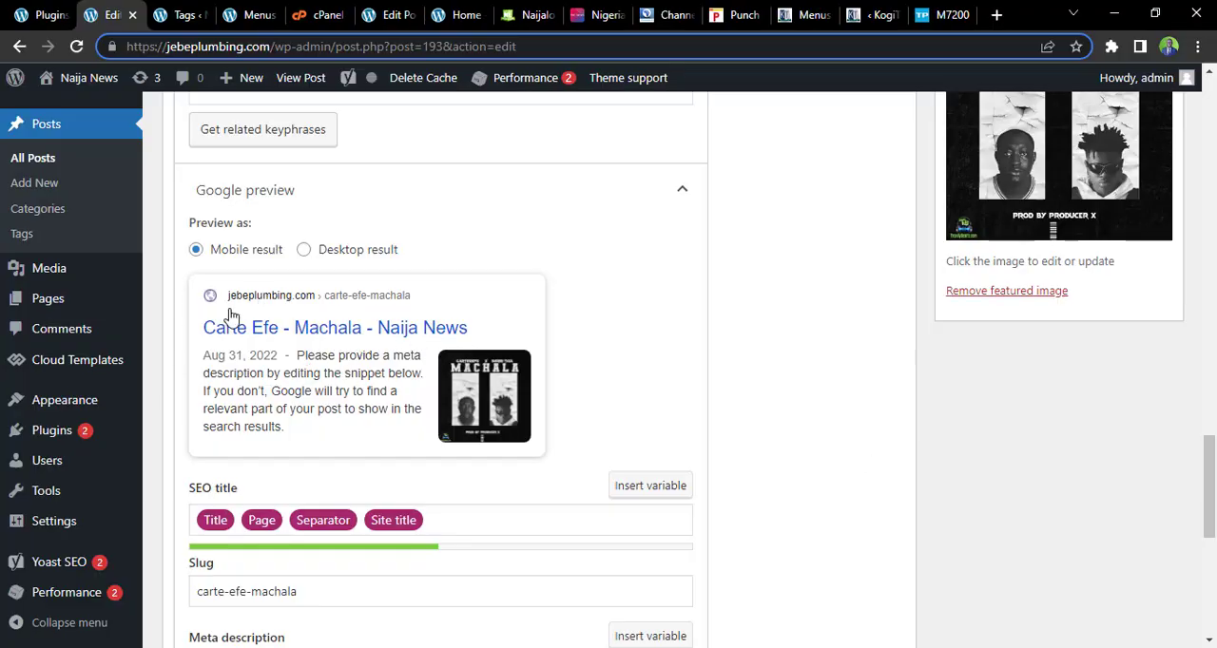
left_click(305, 250)
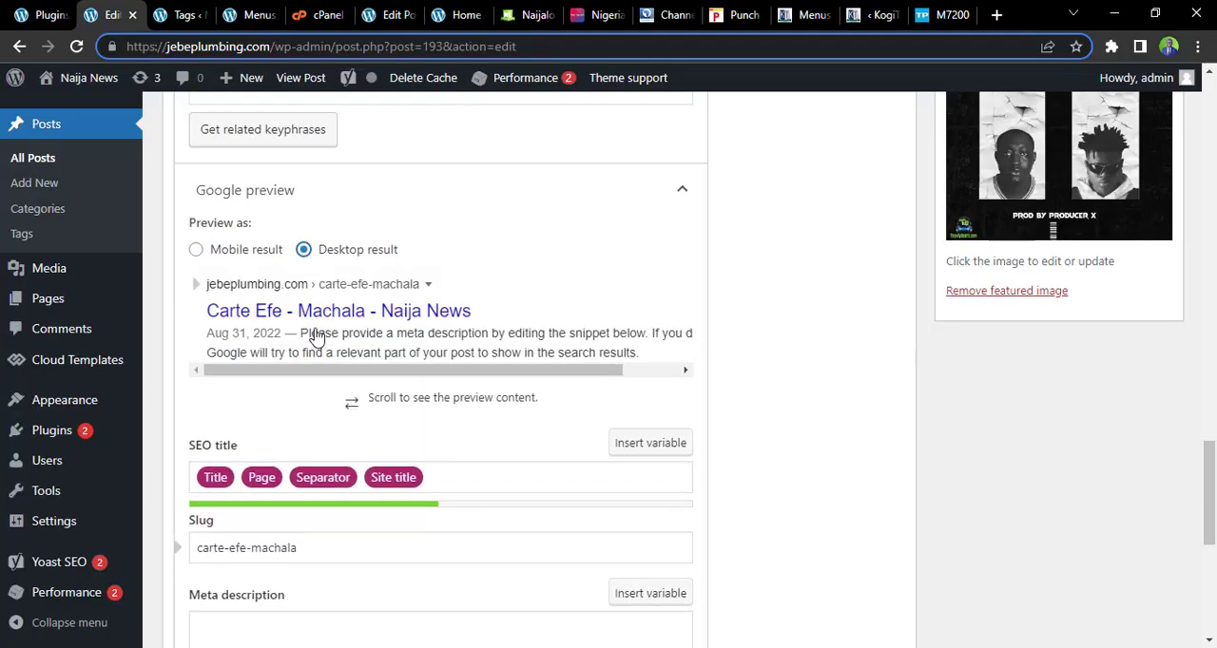
left_click(197, 251)
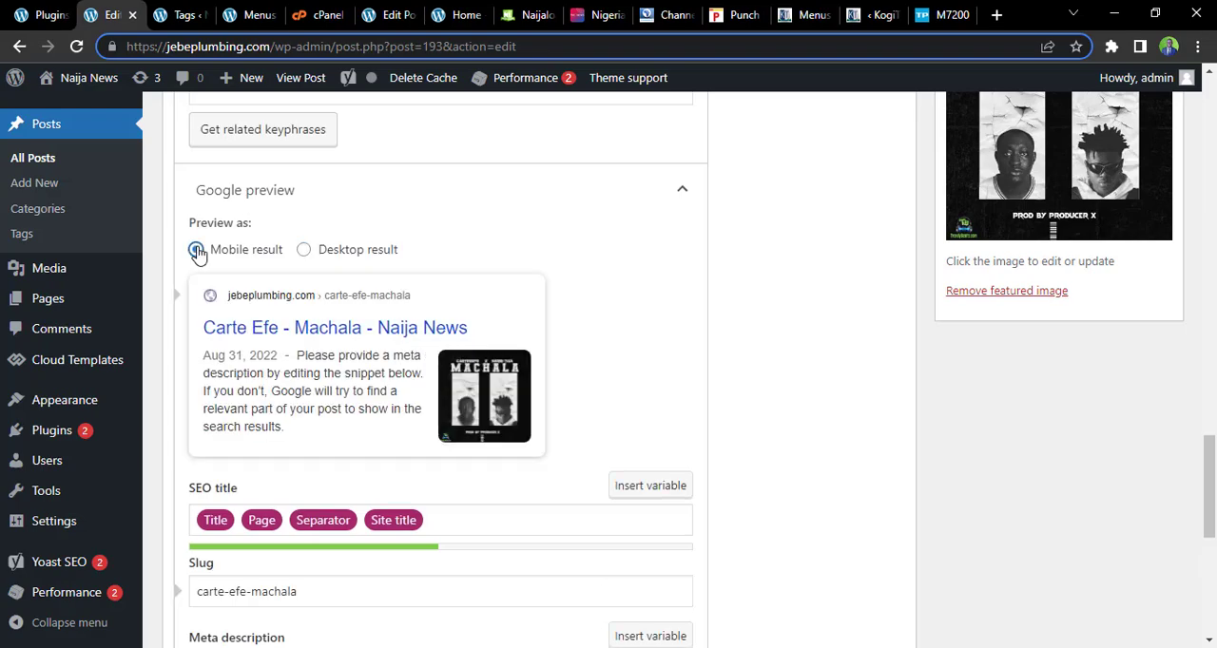
Publish the post and open the published page in a new browser tab
left_click_drag(1212, 502, 1213, 183)
left_click(1141, 391)
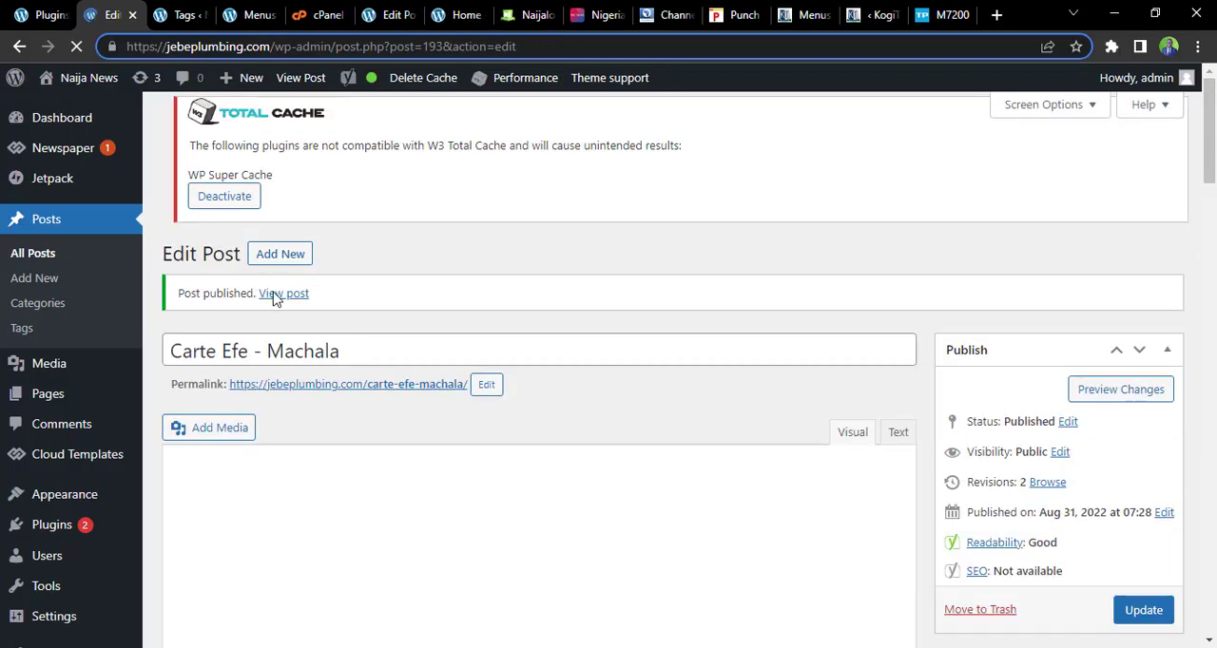
right_click(282, 310)
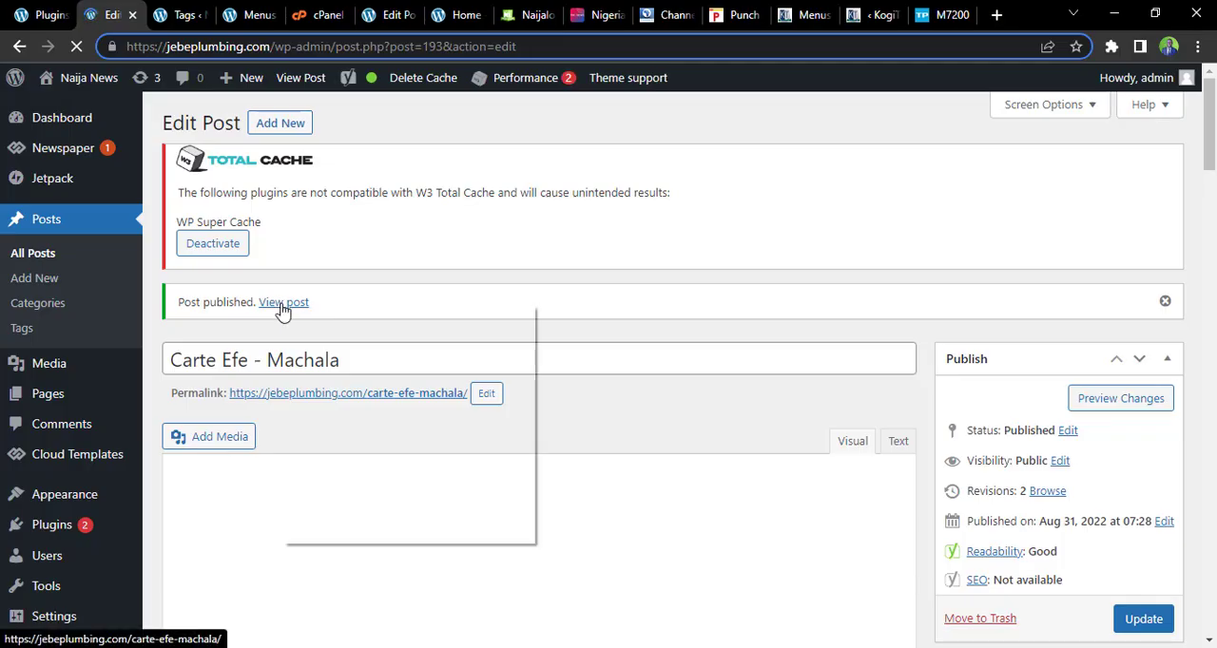
left_click(318, 323)
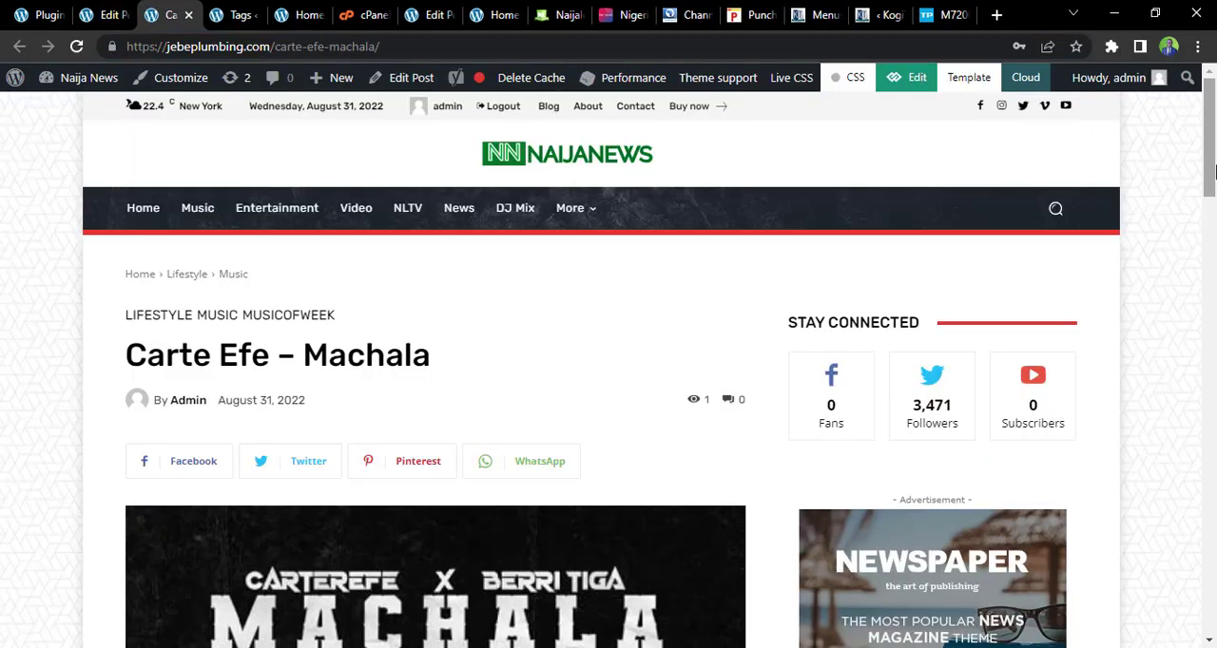
Review the published post from its title to its tags and play the embedded song
scroll(1216, 287, "down", 3)
scroll(1214, 230, "up", 3)
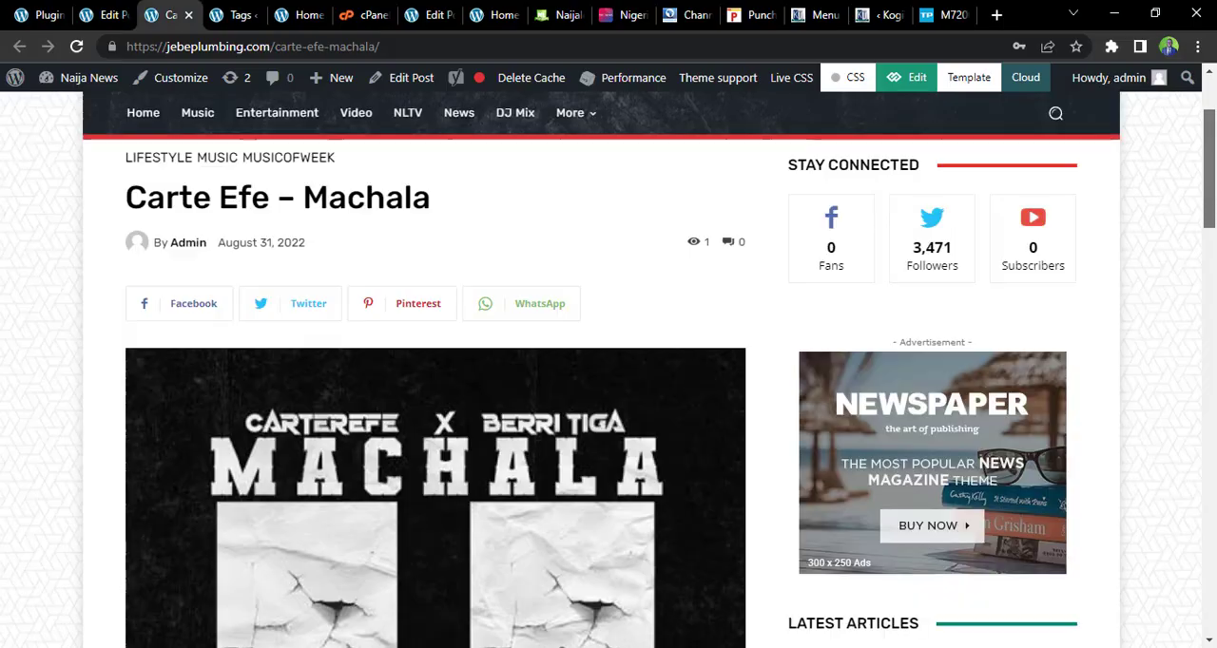
scroll(1214, 229, "down", 7)
scroll(491, 391, "down", 2)
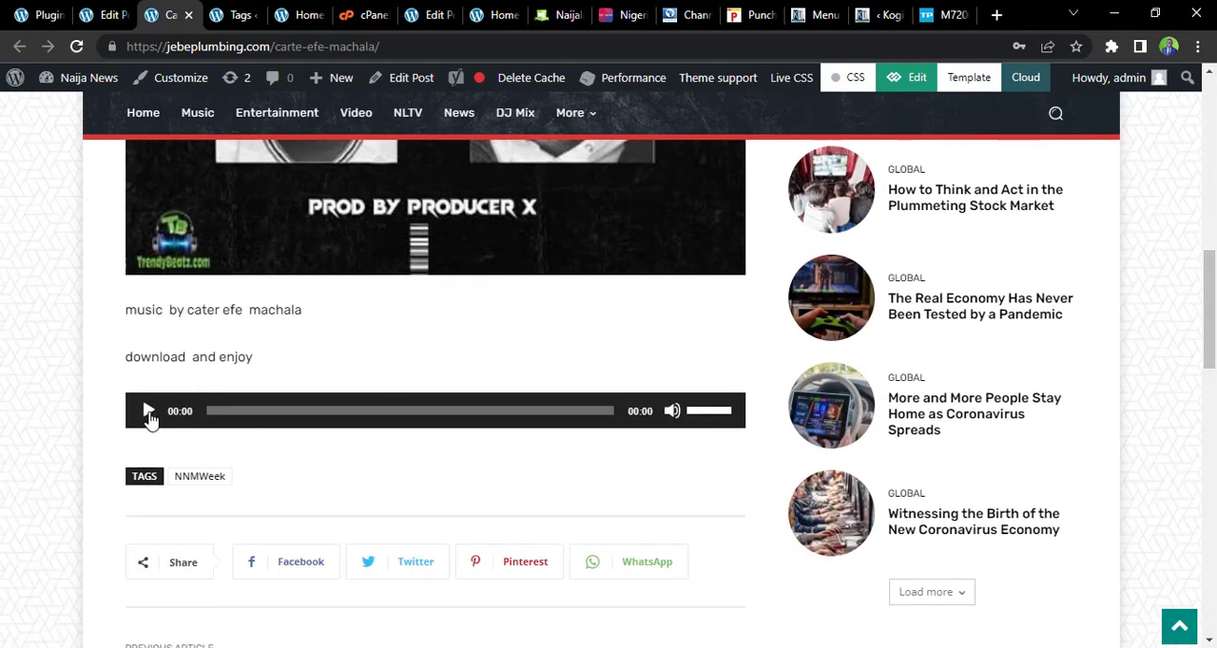
left_click(148, 412)
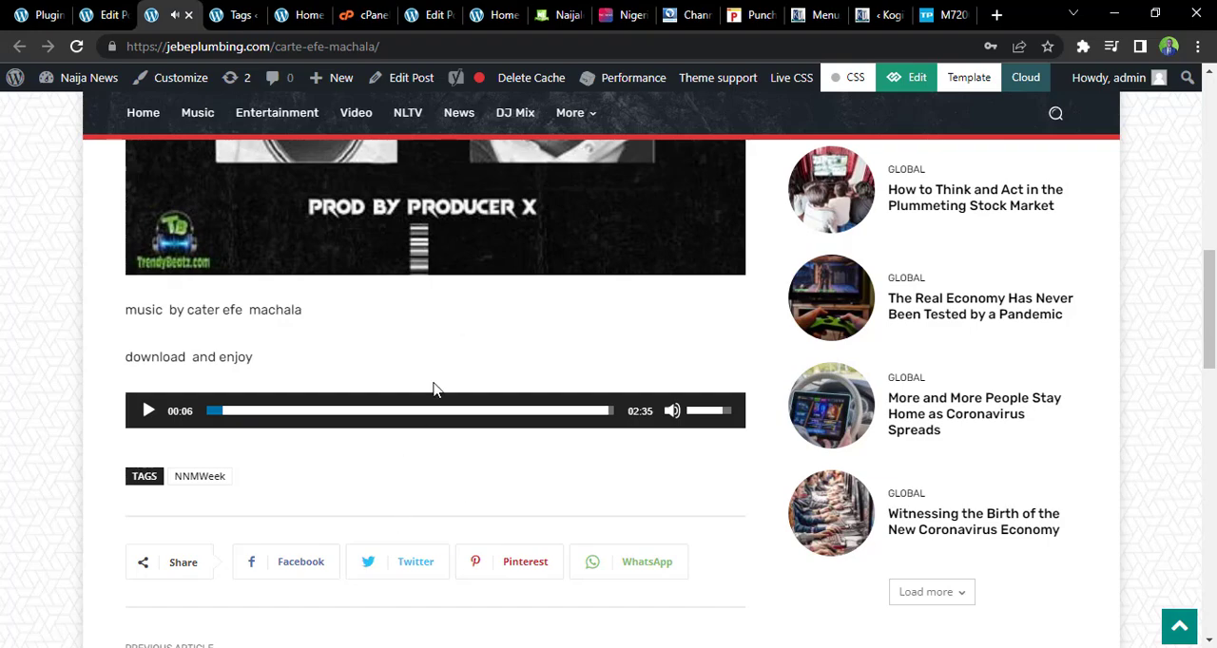
Examine the site's home page for the new post in the main slider and the Hotest Post section
left_click(314, 14)
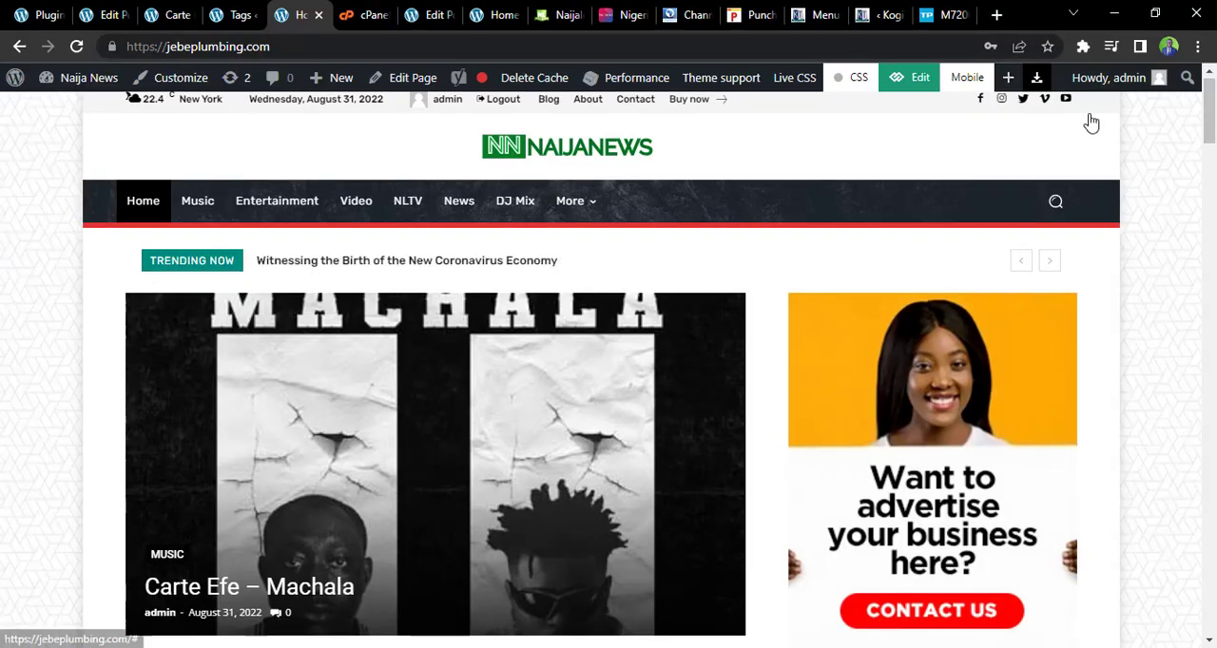
scroll(1214, 114, "down", 2)
scroll(1215, 114, "up", 2)
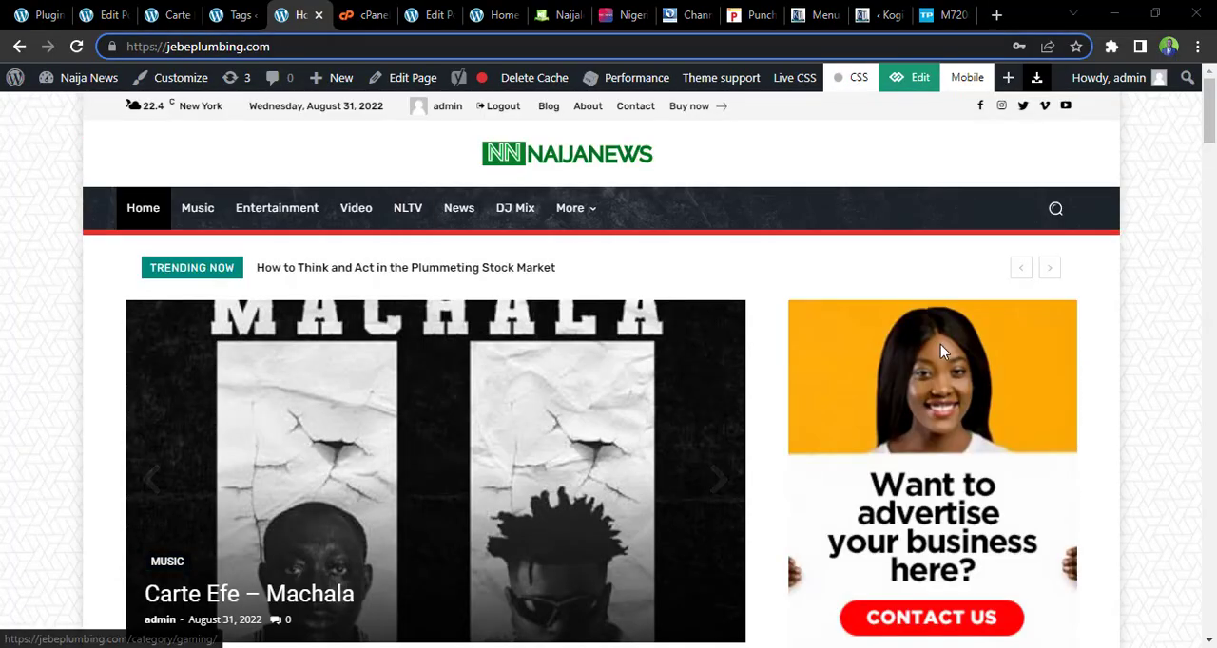
scroll(1215, 119, "down", 8)
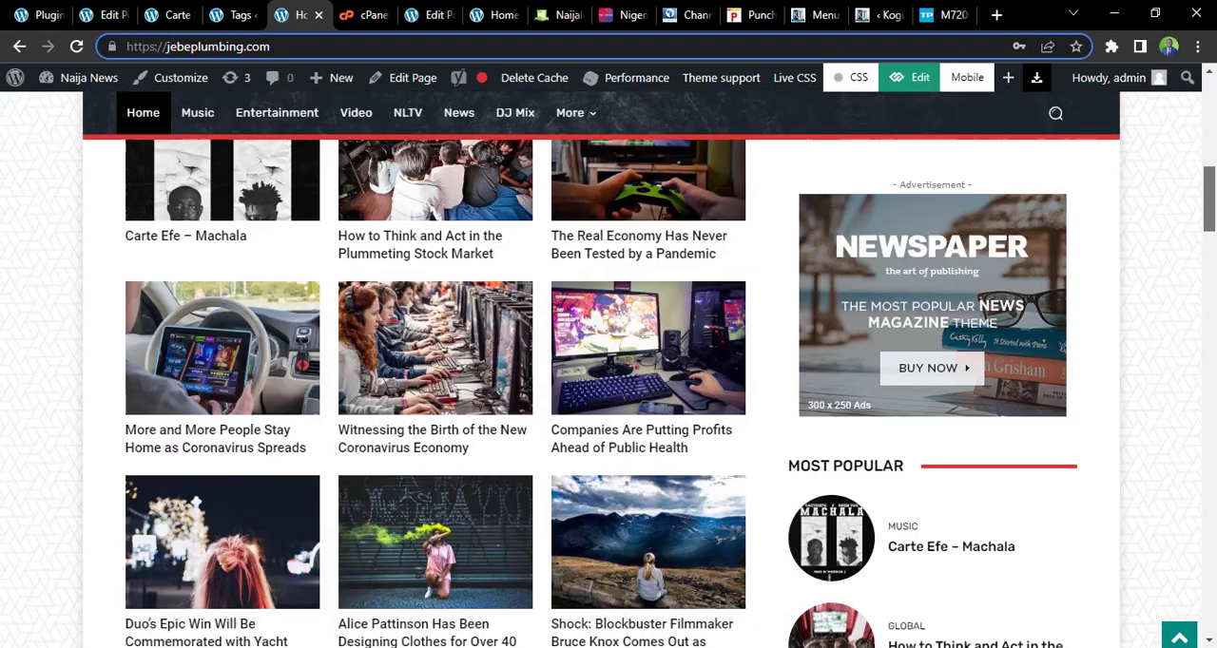
scroll(1212, 126, "up", 6)
left_click_drag(1211, 127, 1211, 105)
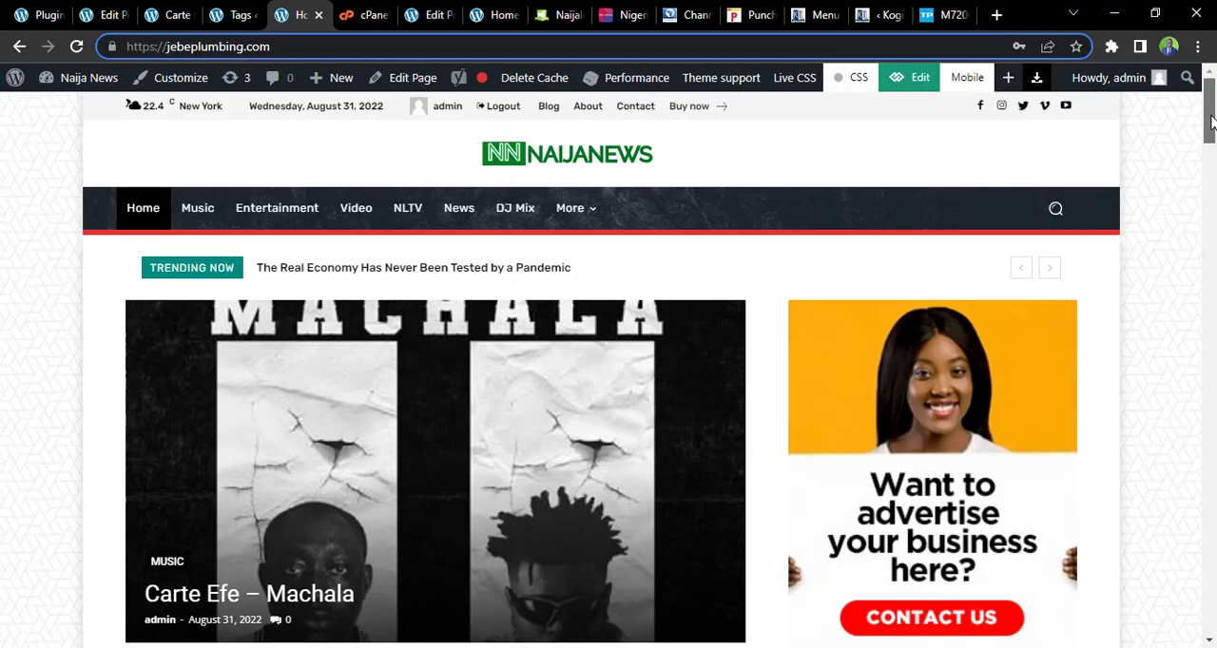
scroll(1211, 122, "down", 2)
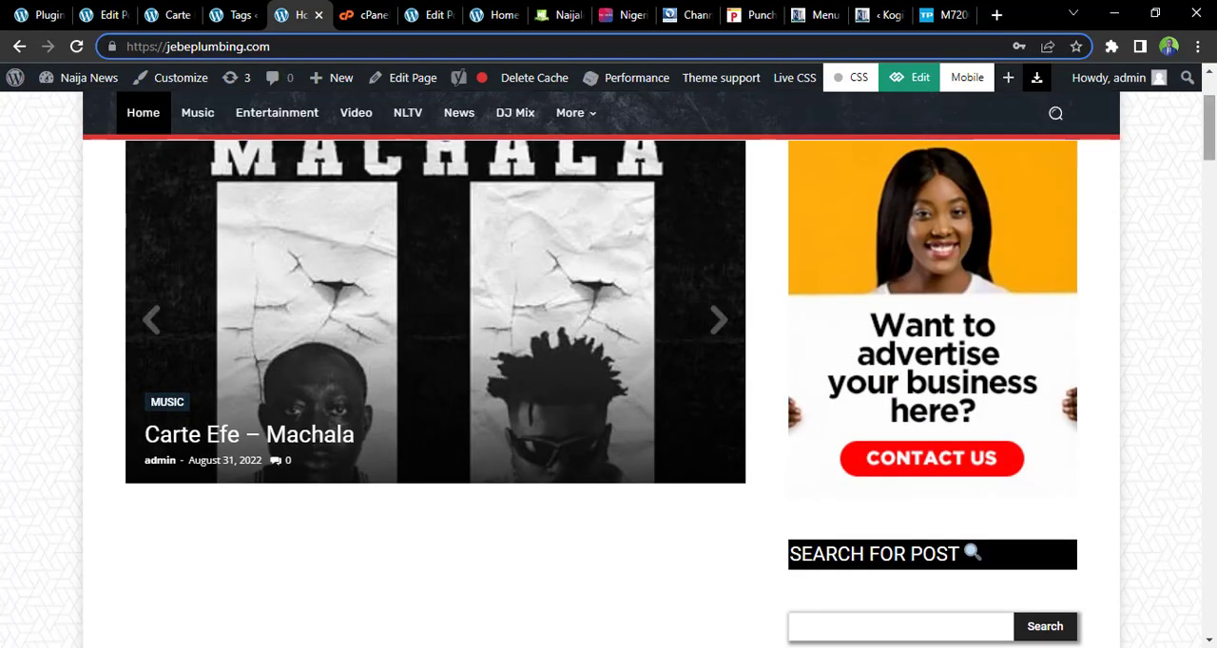
scroll(422, 312, "up", 1)
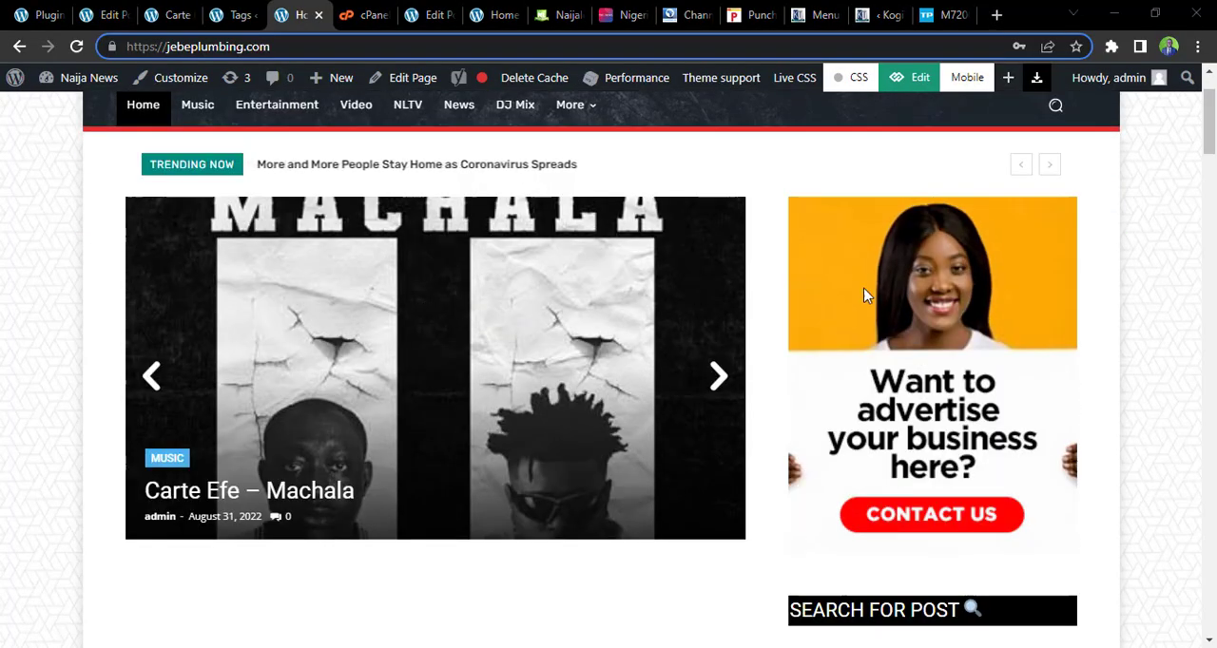
scroll(1211, 122, "down", 5)
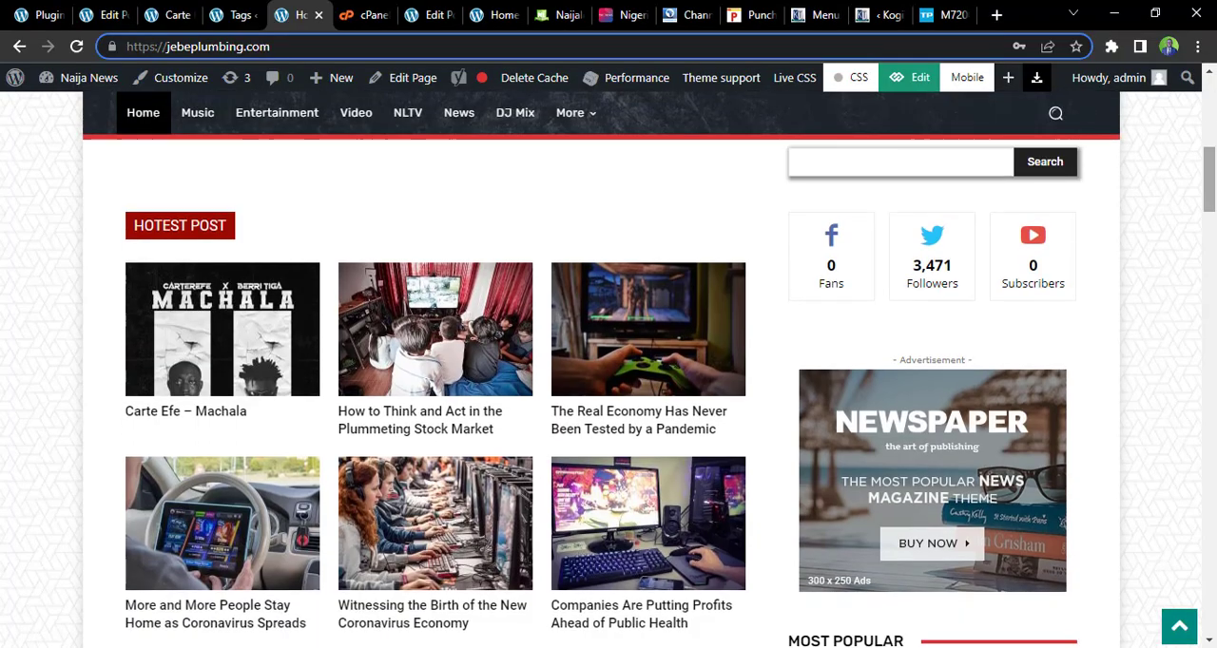
In the tagDiv Composer home page editor, find Block 21 and place it in the sidebar column above the advertisement
left_click(428, 11)
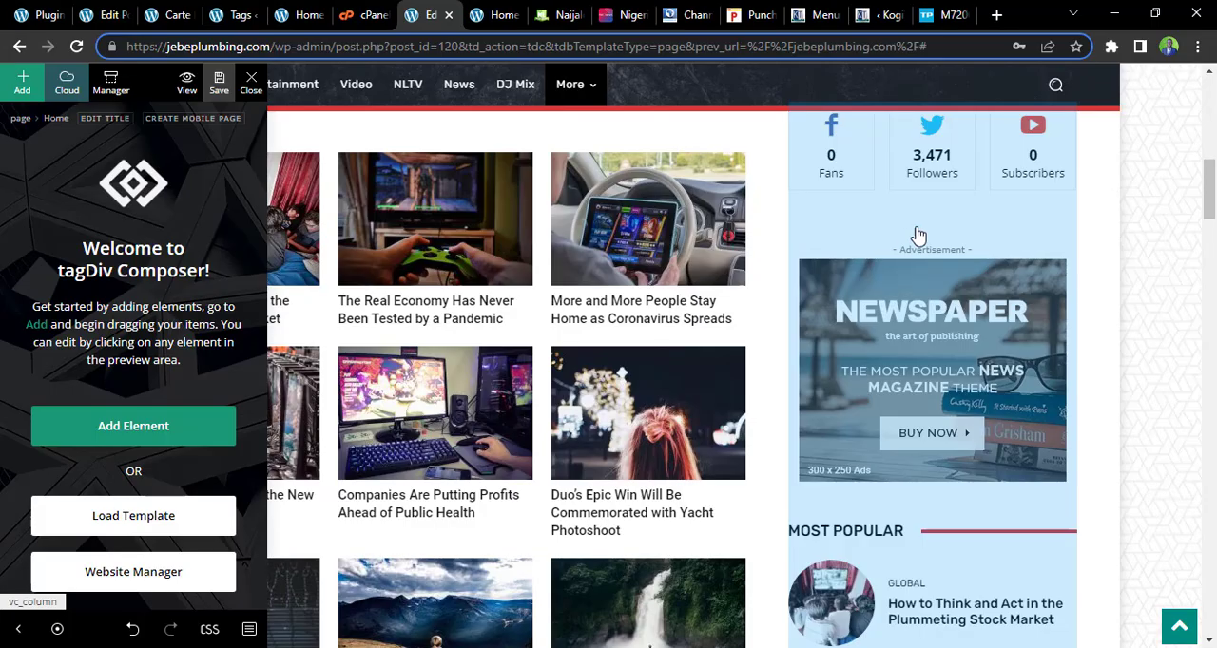
left_click(915, 233)
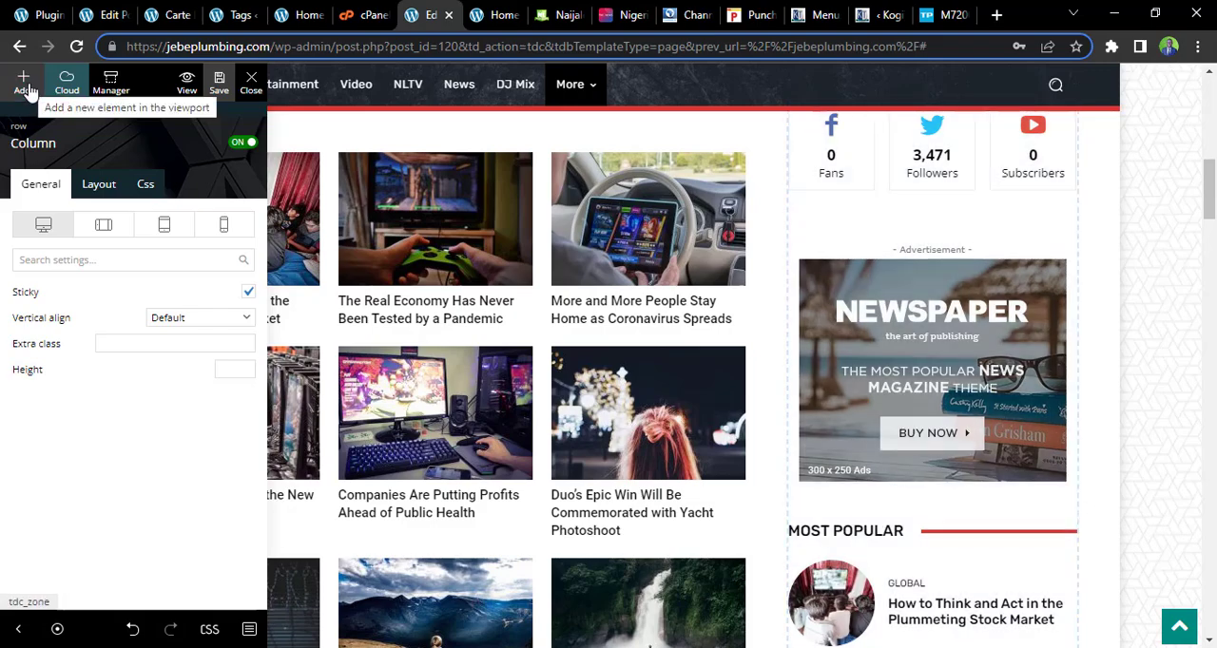
left_click(24, 84)
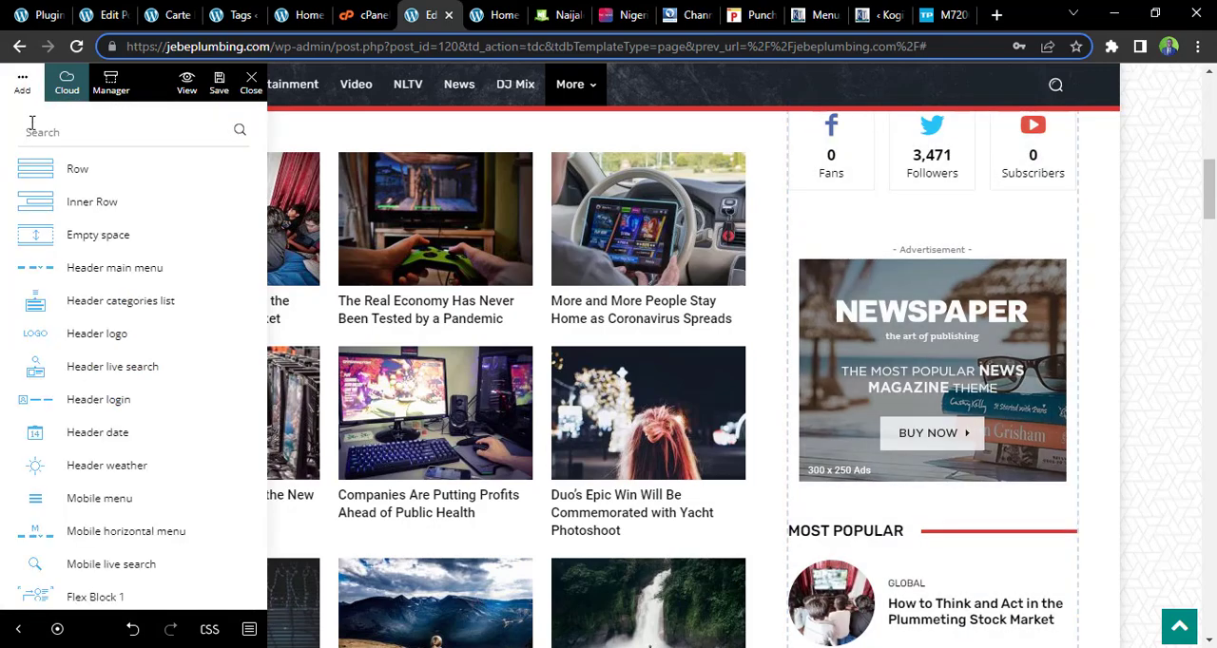
type("b")
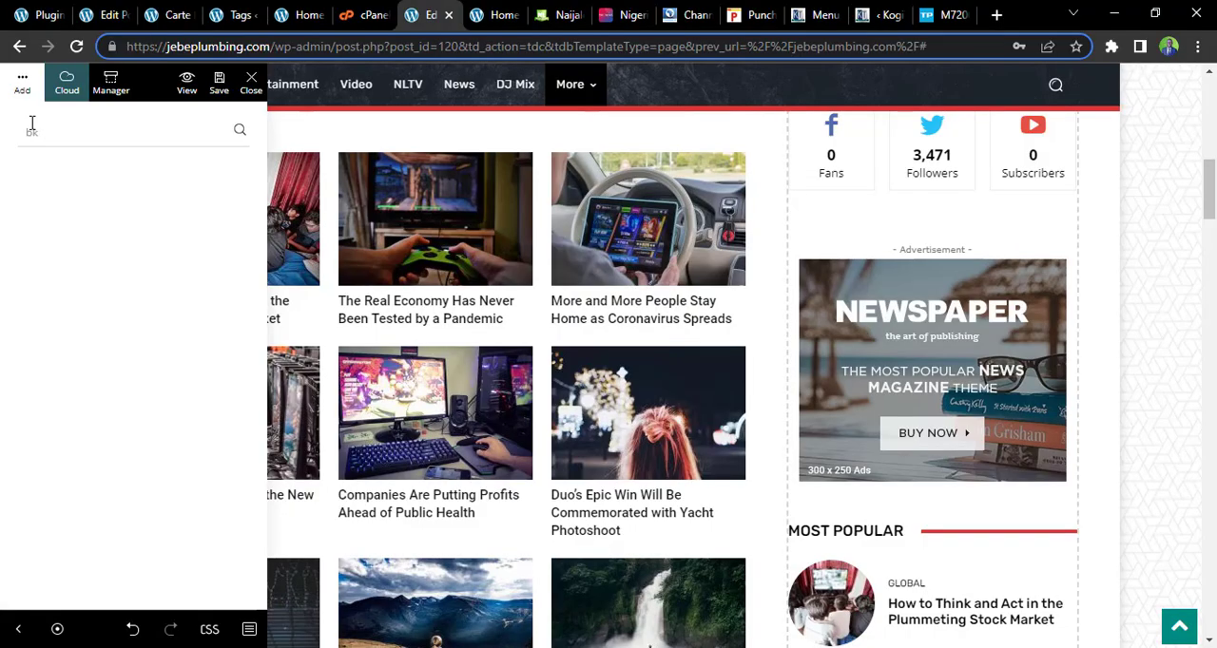
type("loc")
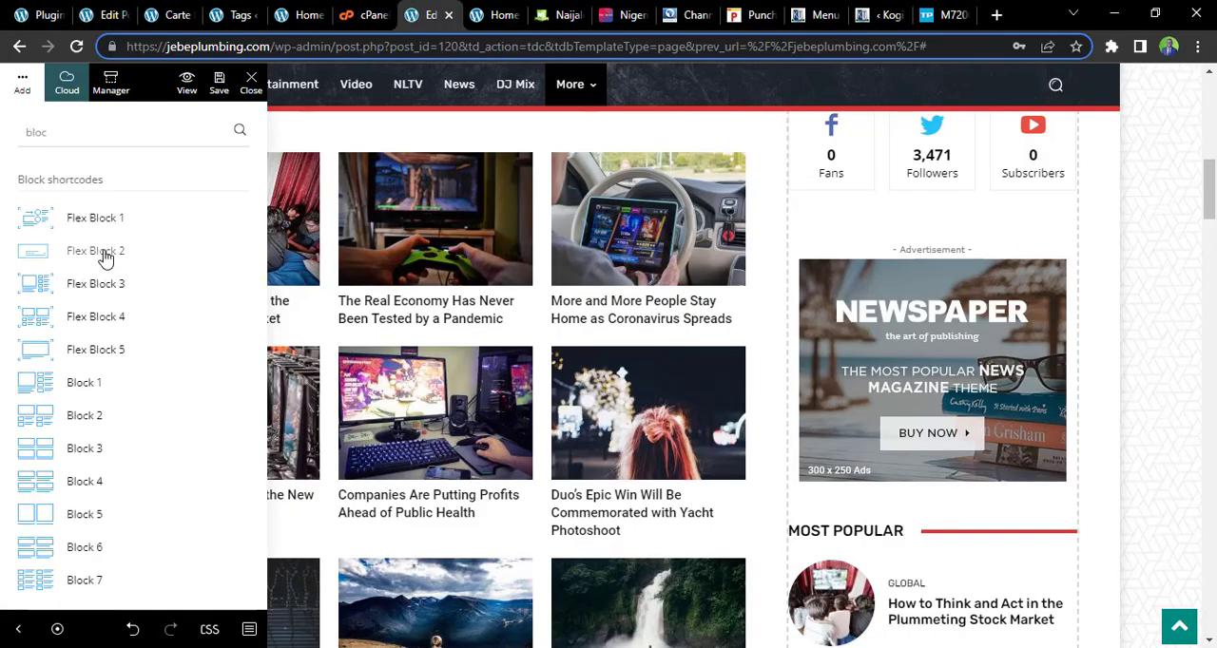
type("k 2")
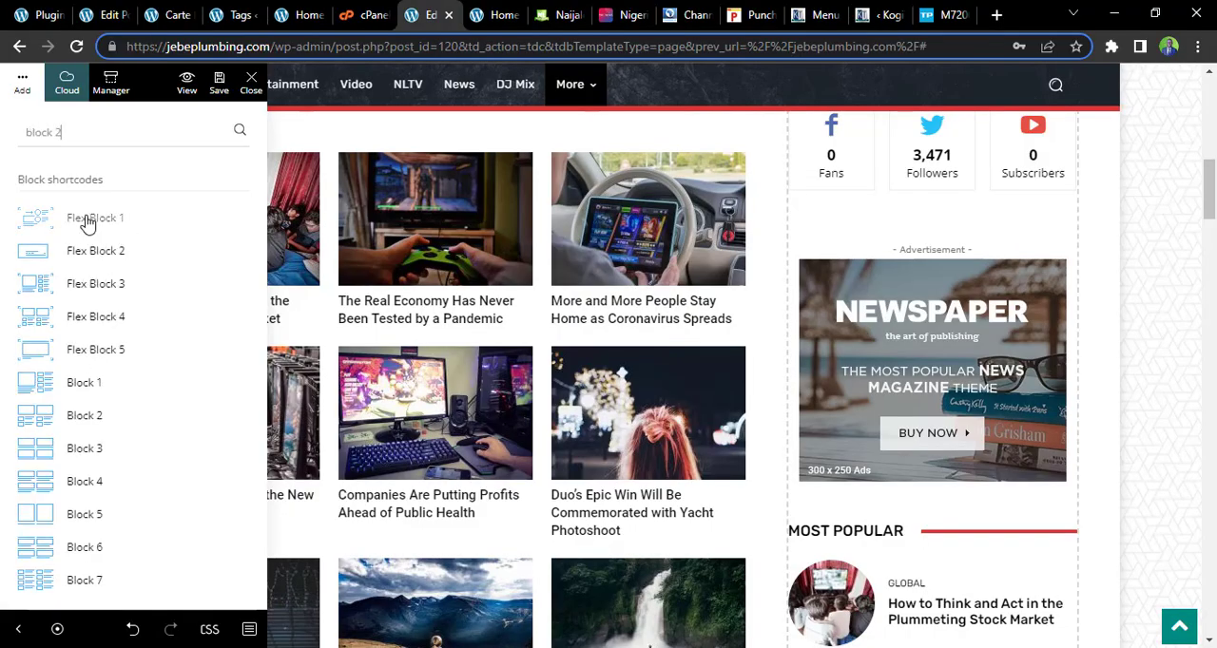
type("1")
left_click_drag(944, 142, 918, 253)
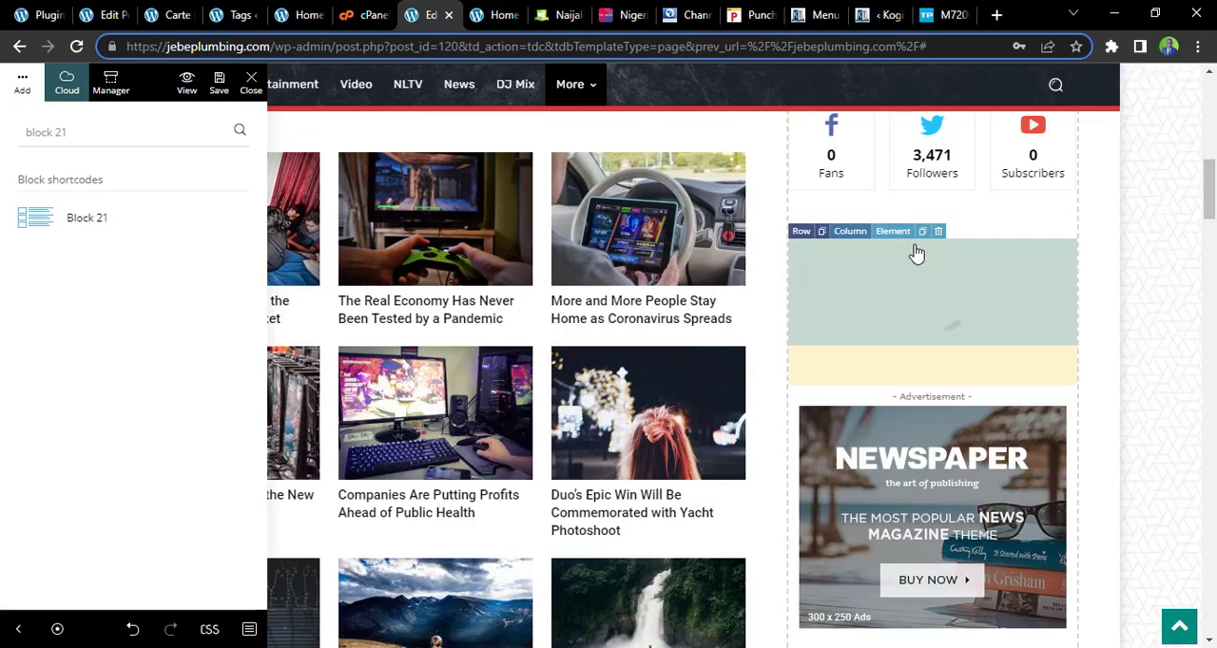
Title the new Block 21 "MUSIC OF THE WEEK" and set its header template to Block Header 15
left_click(130, 326)
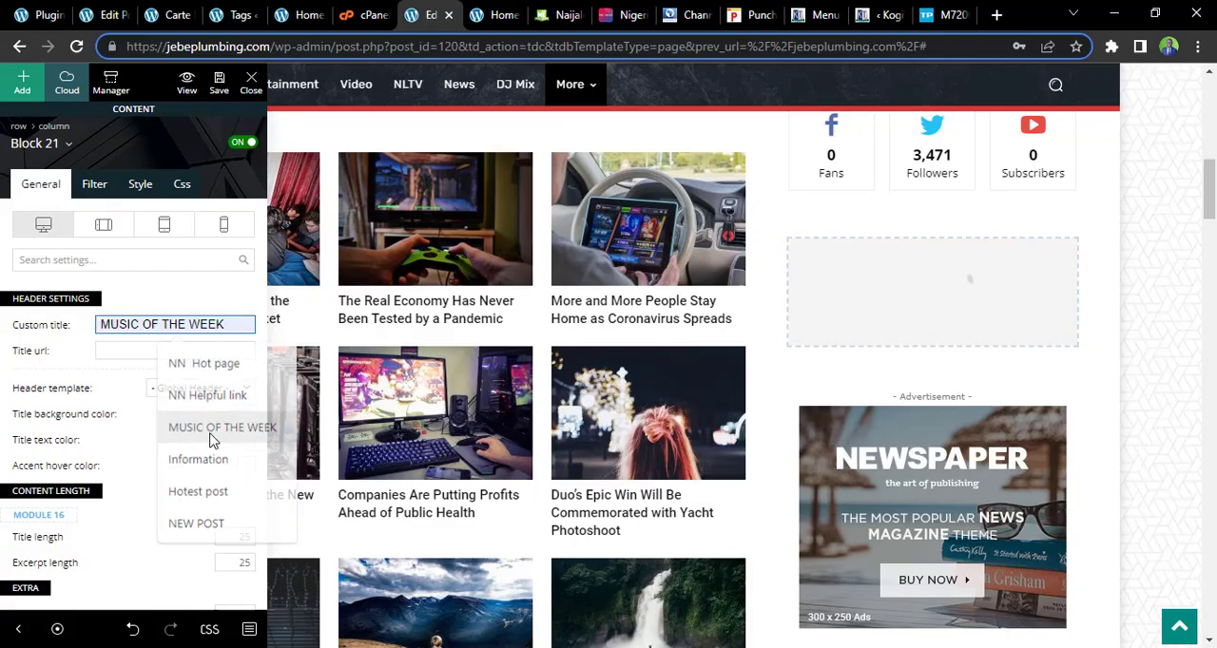
left_click(208, 427)
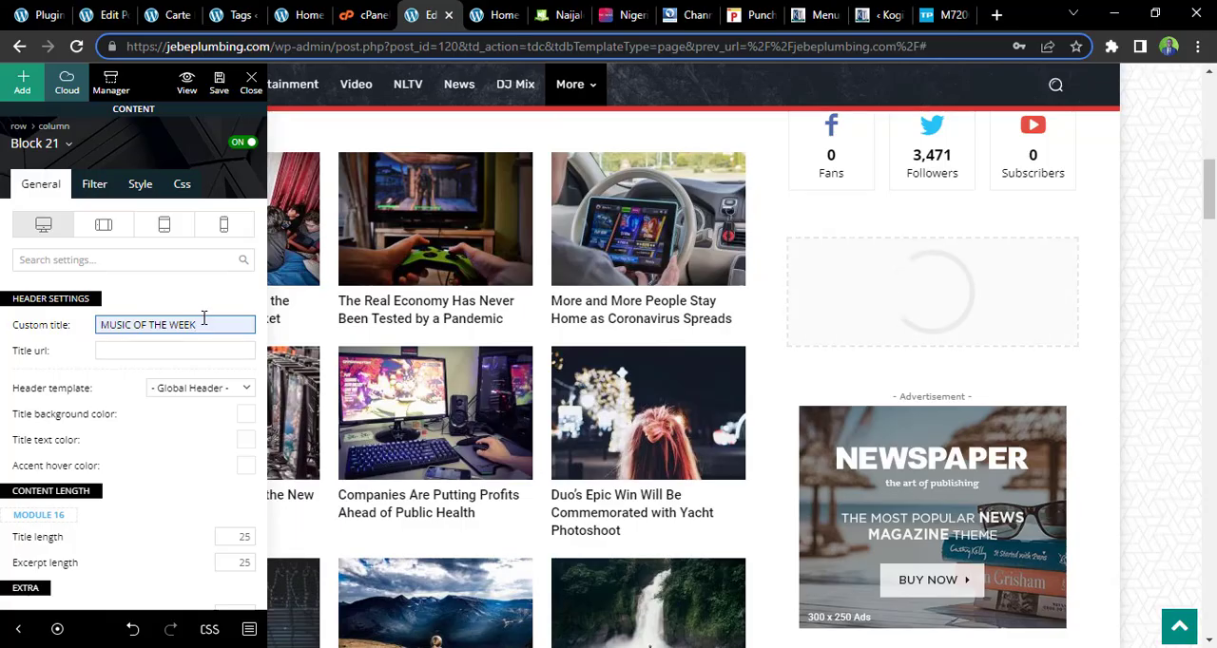
left_click(212, 392)
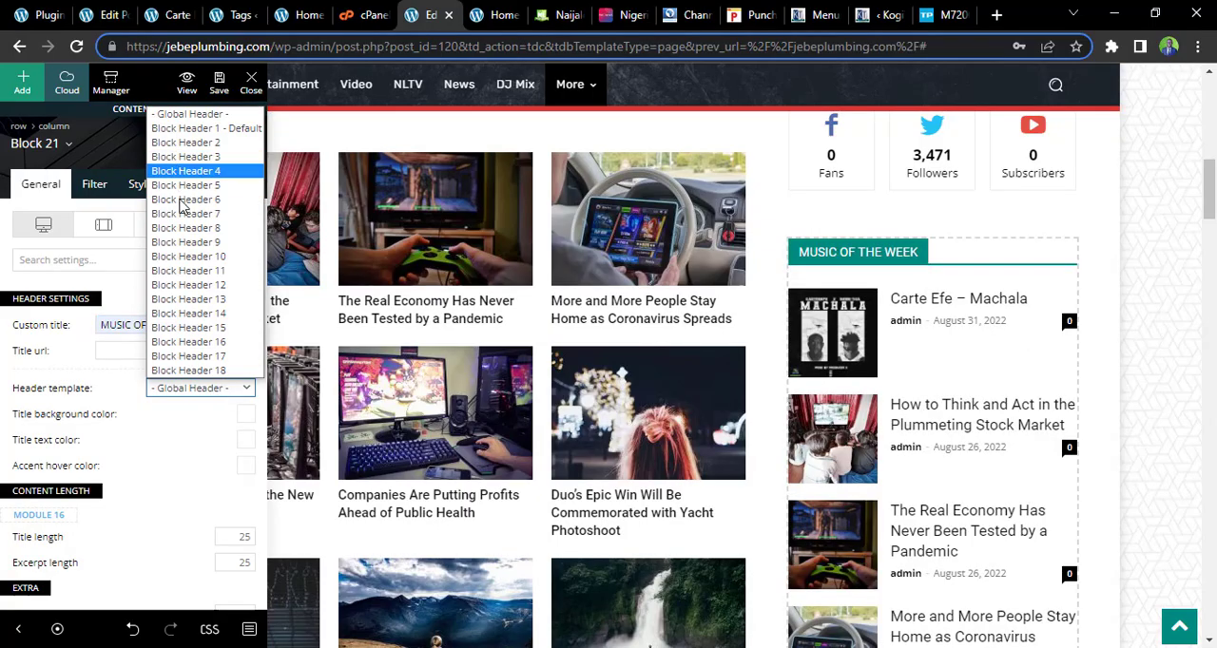
left_click(201, 329)
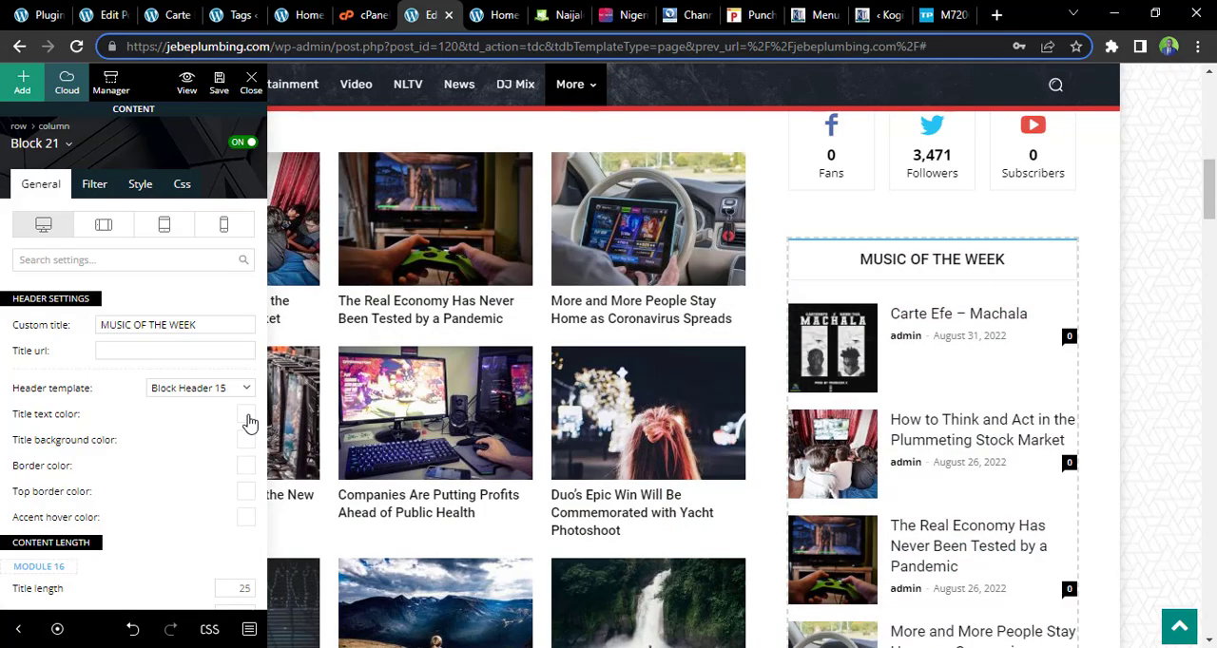
Try the dark grey #353535 as the title text color of the Music of the Week header
left_click(247, 420)
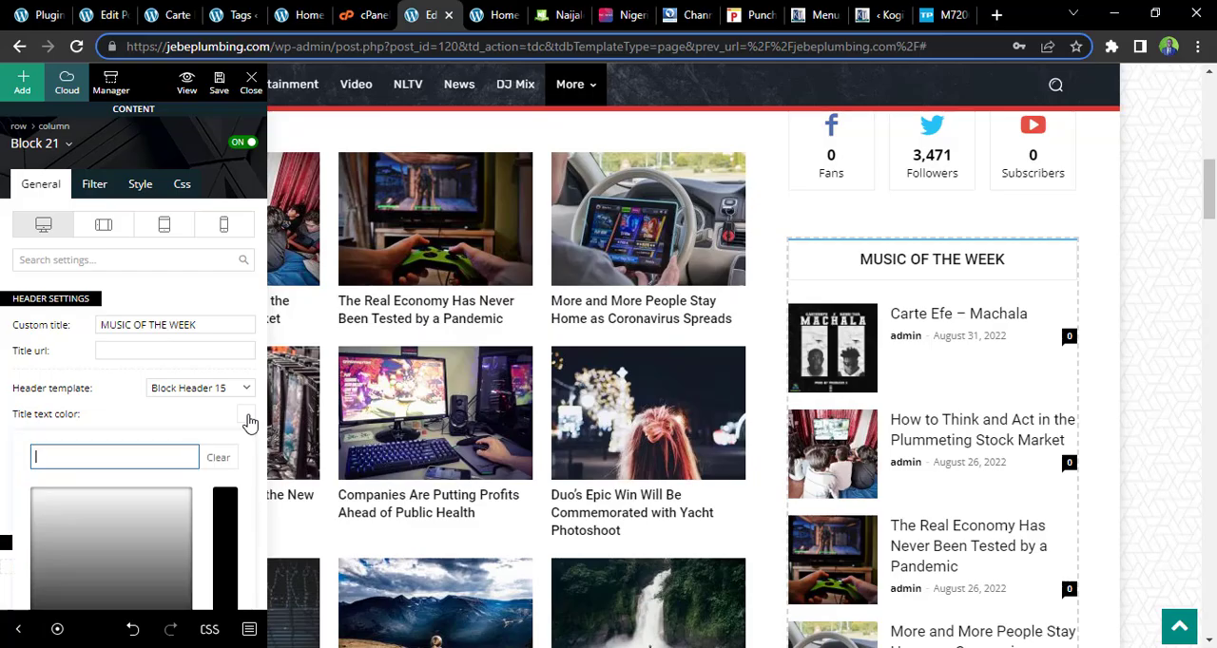
left_click(57, 582)
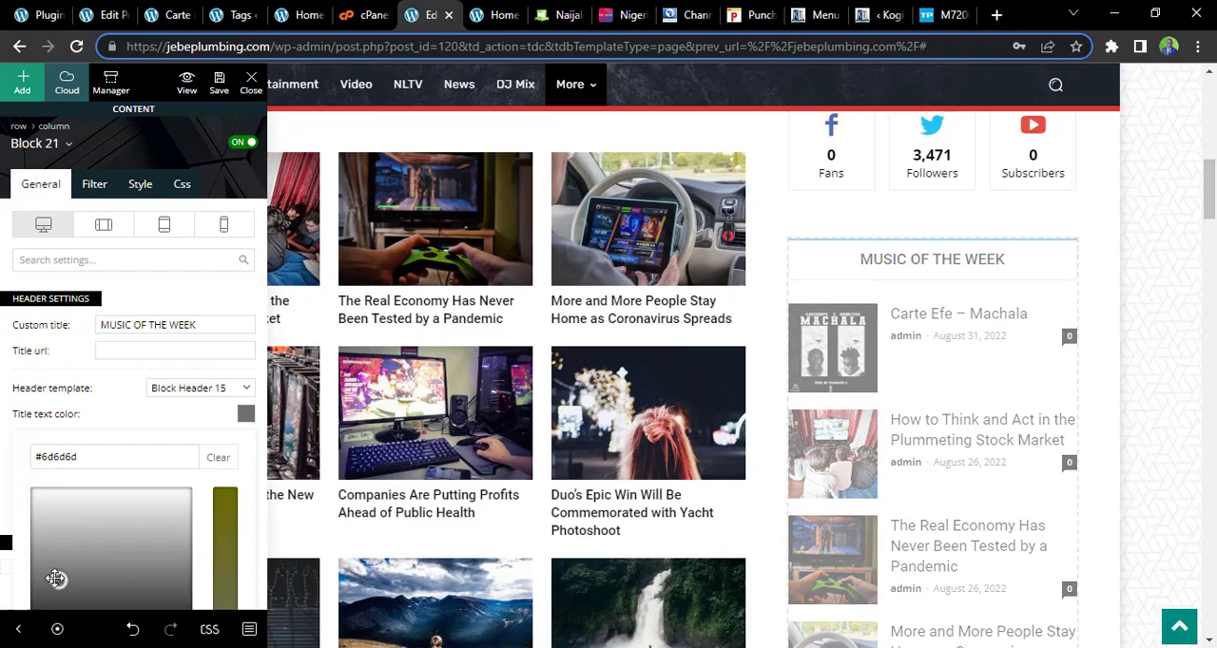
left_click_drag(55, 579, 41, 618)
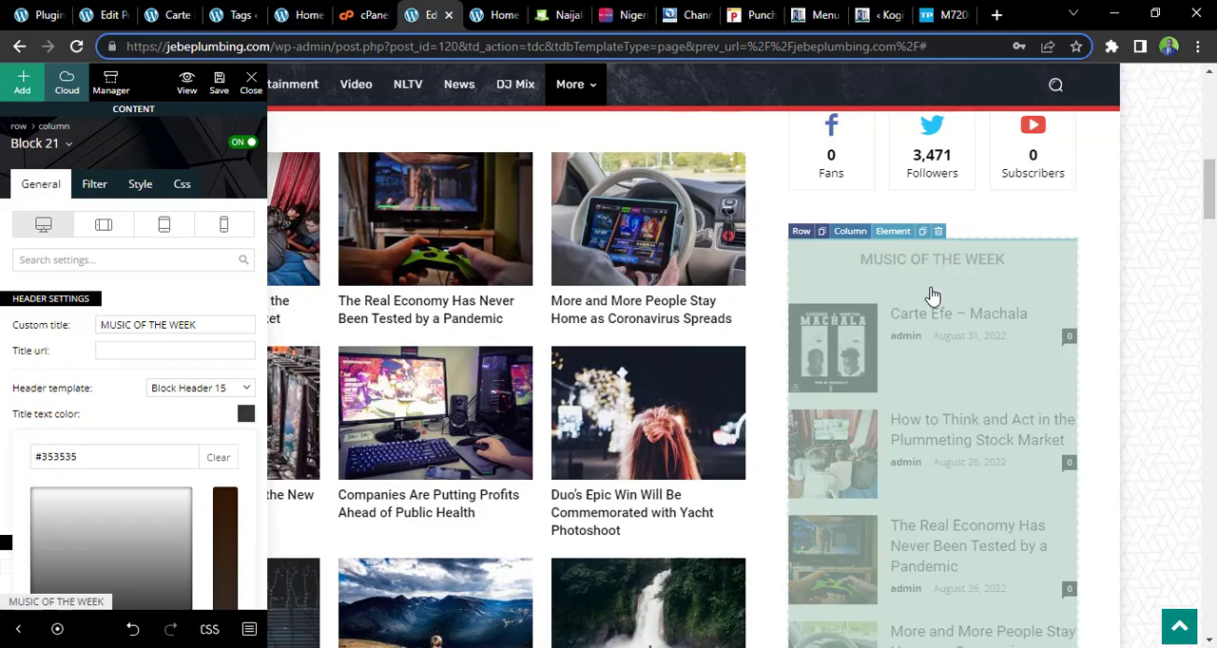
scroll(1214, 193, "down", 1)
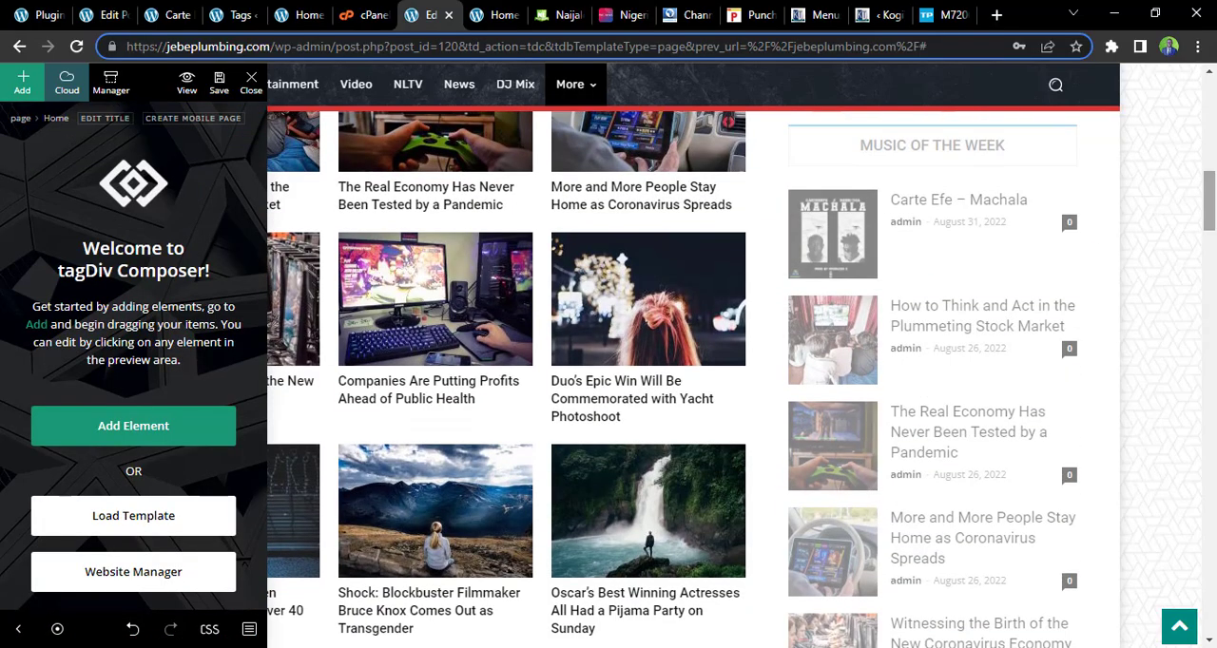
Select the Music of the Week block and set its header's title text color to white
left_click(959, 171)
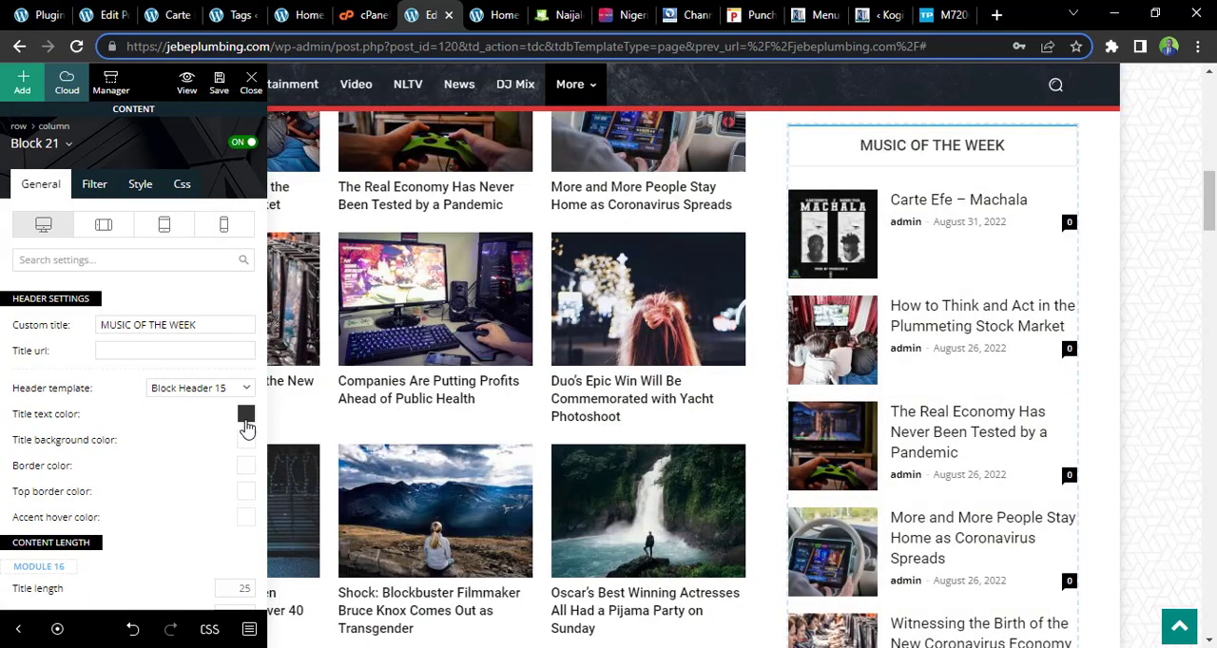
left_click(246, 416)
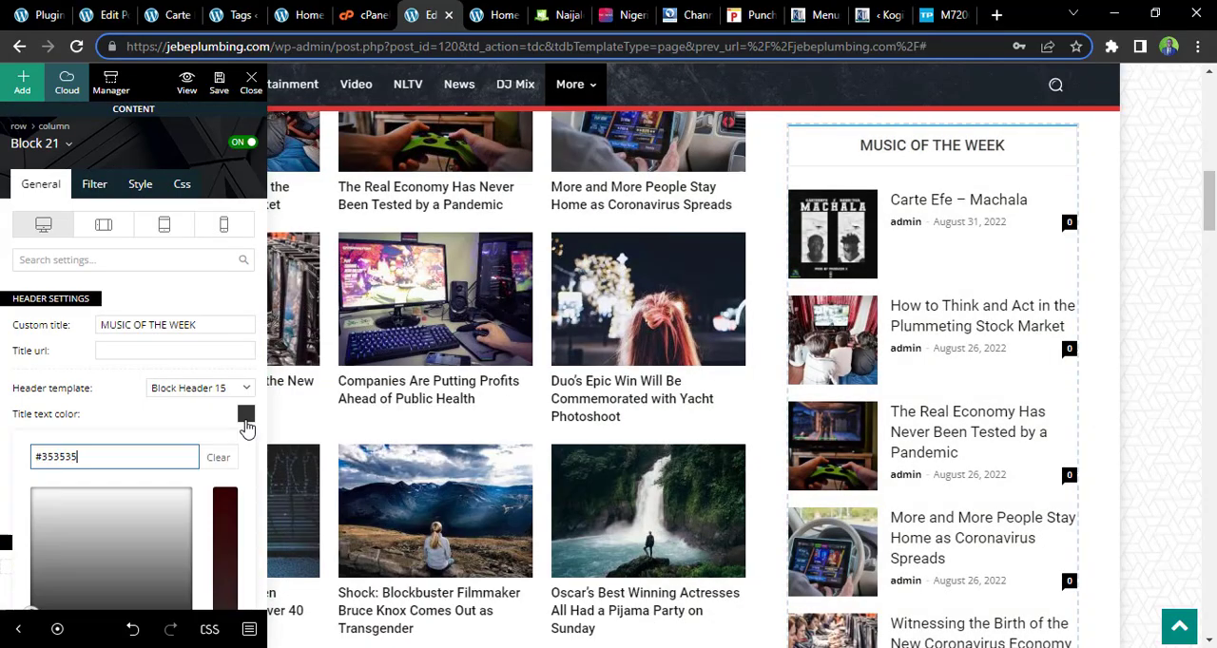
left_click(39, 500)
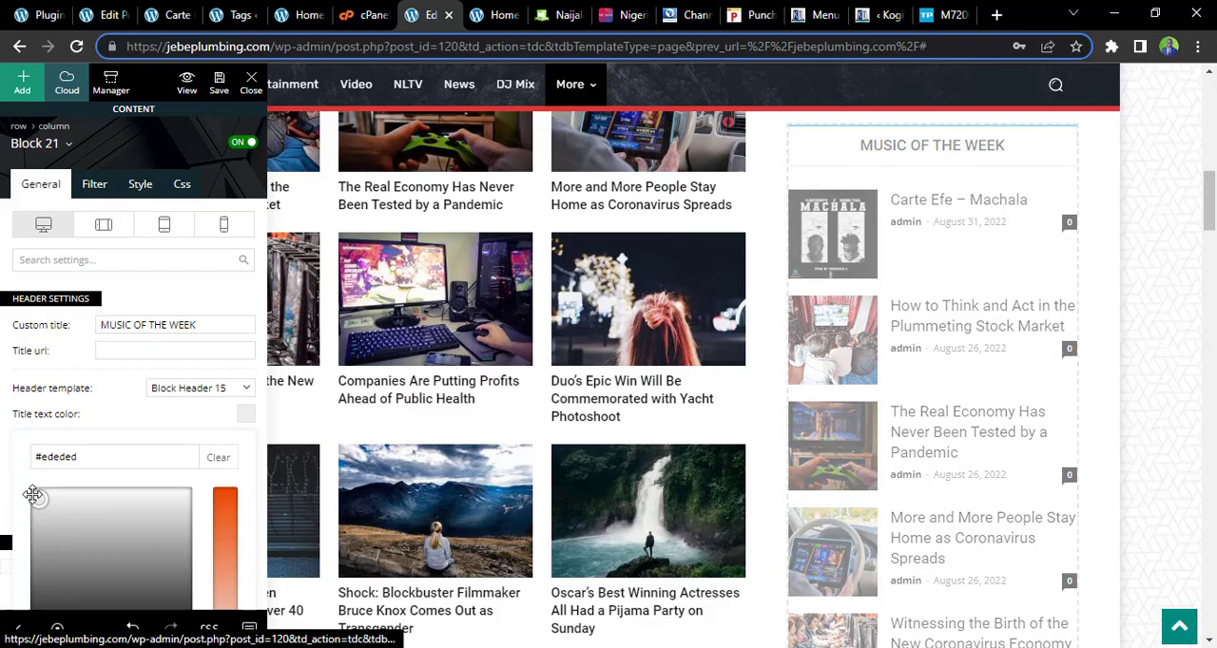
left_click_drag(33, 497, 29, 486)
left_click(93, 421)
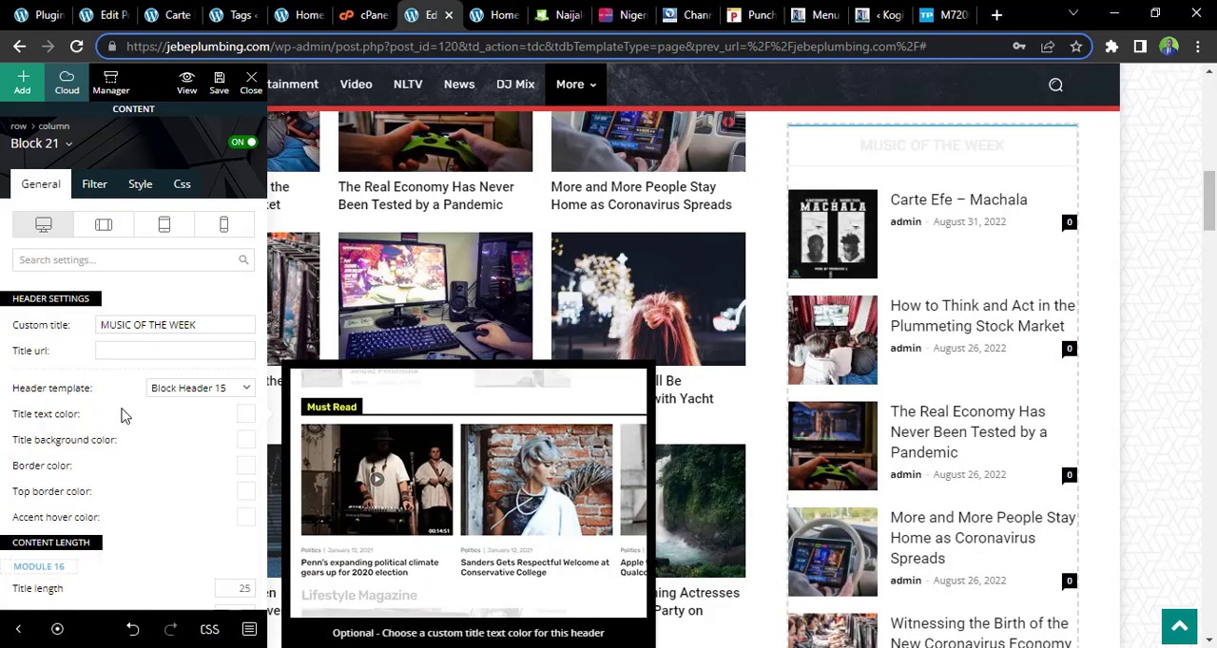
Set the title background color of the Music of the Week header to black, #000000
left_click(245, 445)
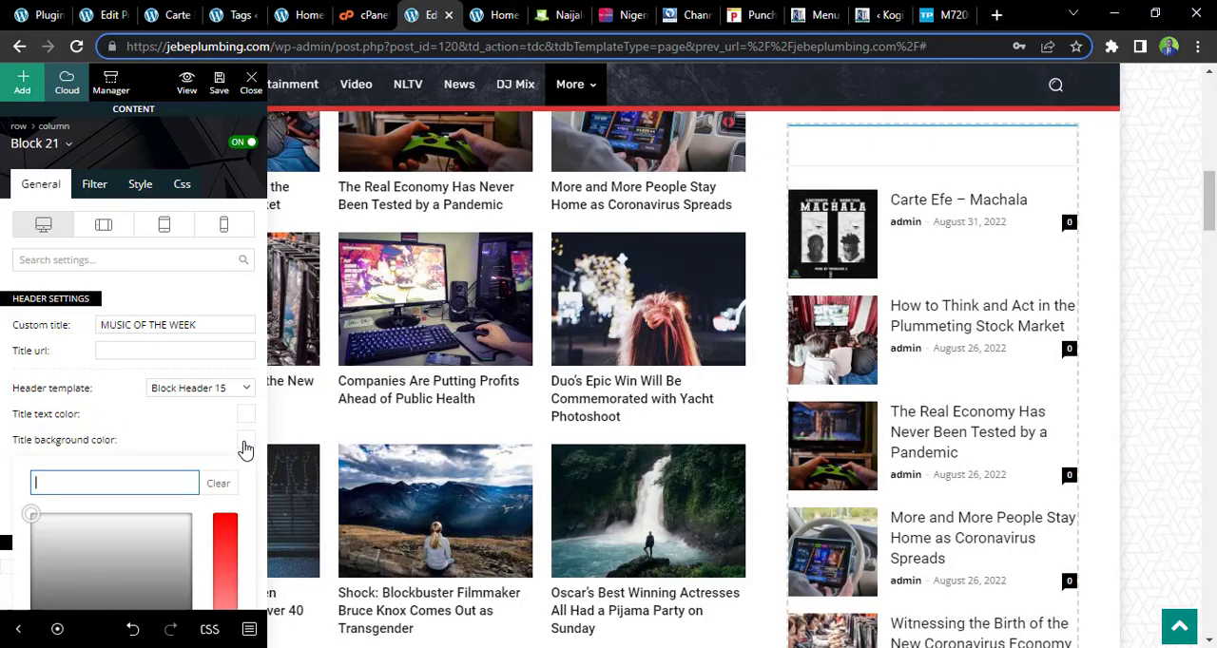
left_click(64, 584)
left_click_drag(64, 585, 34, 635)
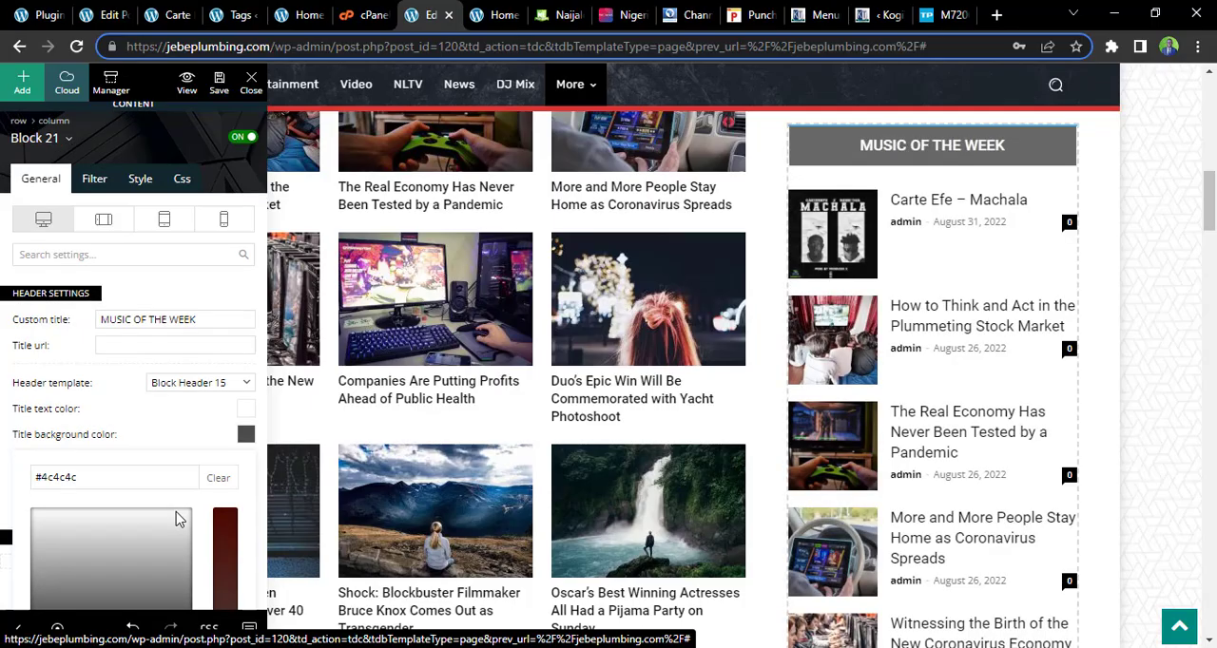
scroll(95, 513, "down", 2)
left_click(38, 553)
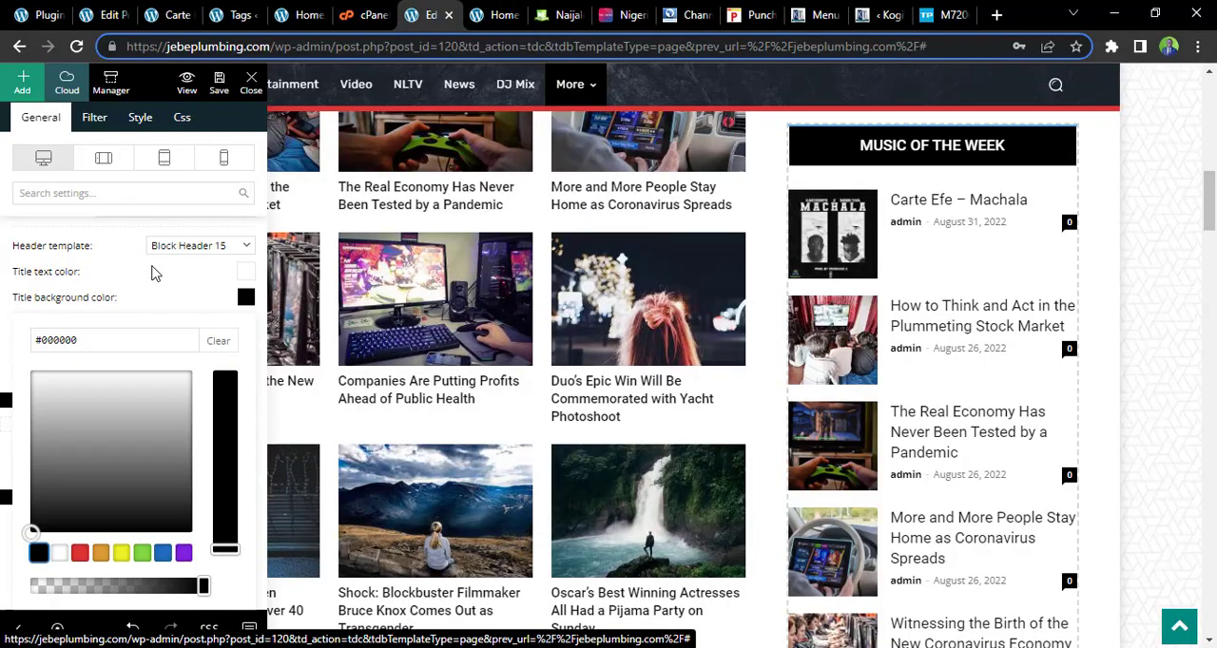
left_click(155, 272)
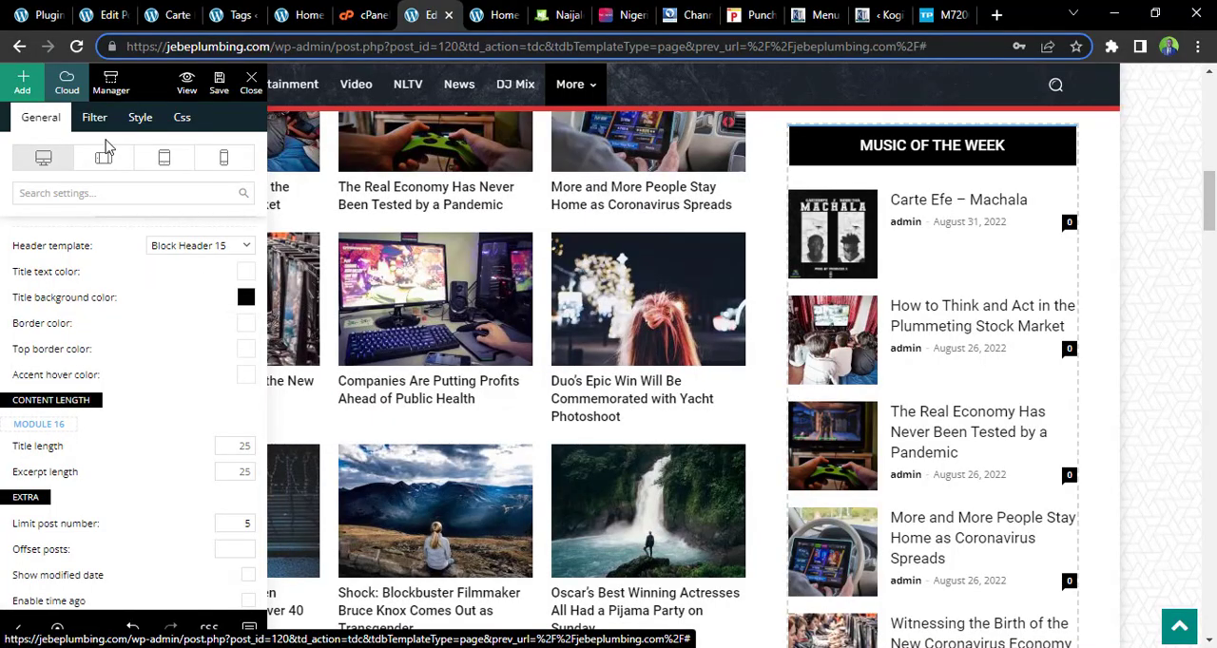
Limit the number of posts shown in the Music of the Week block to 1
left_click(245, 516)
type("5")
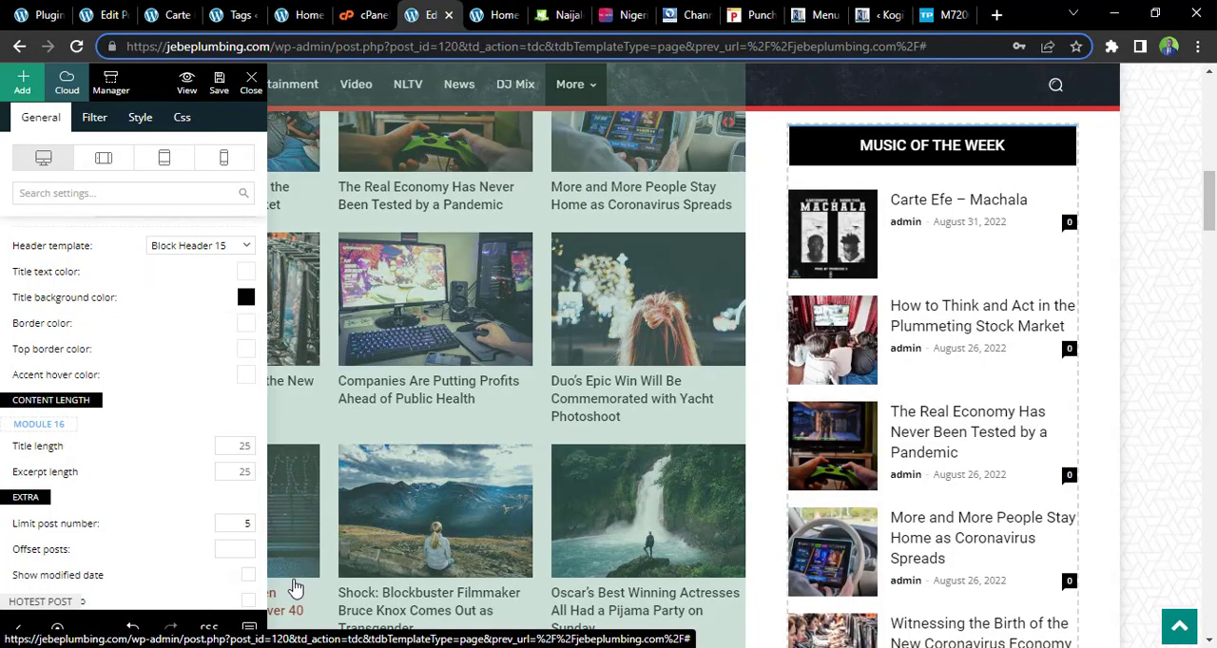
left_click(249, 523)
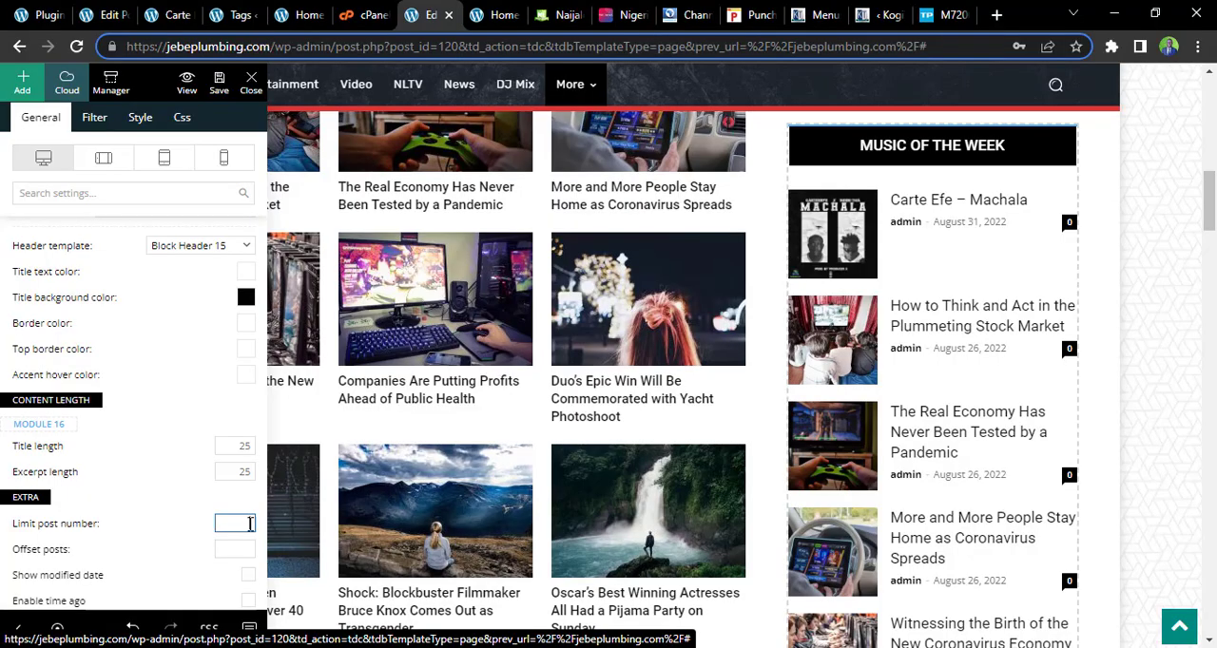
type("1")
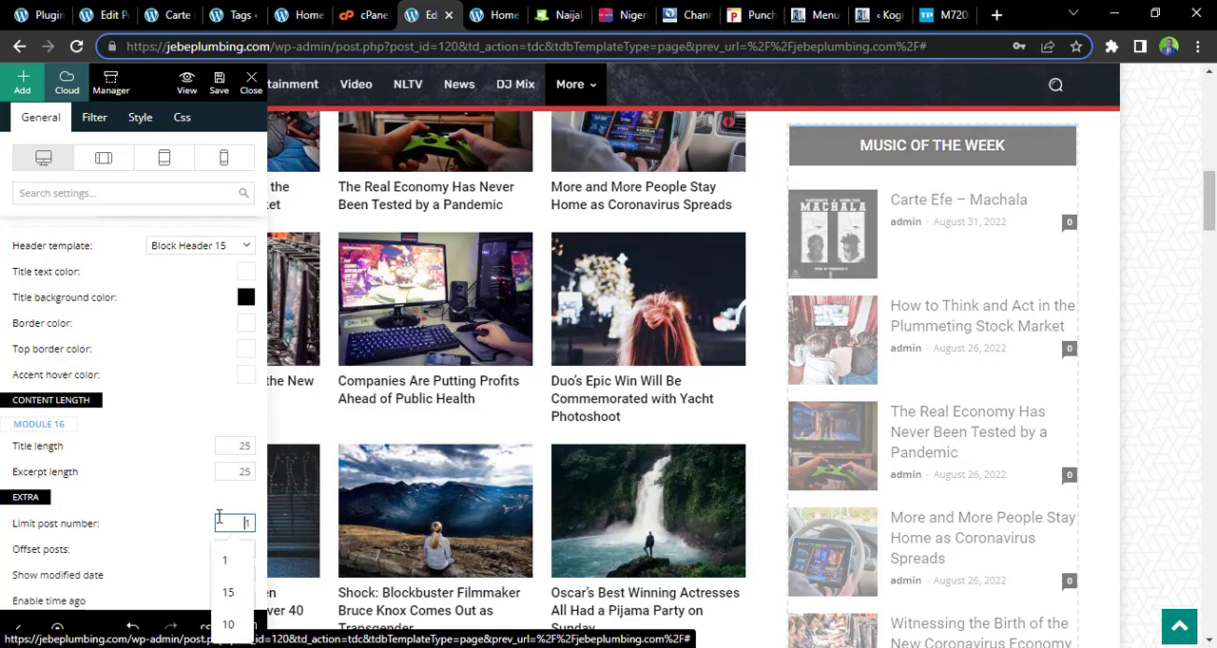
left_click(213, 506)
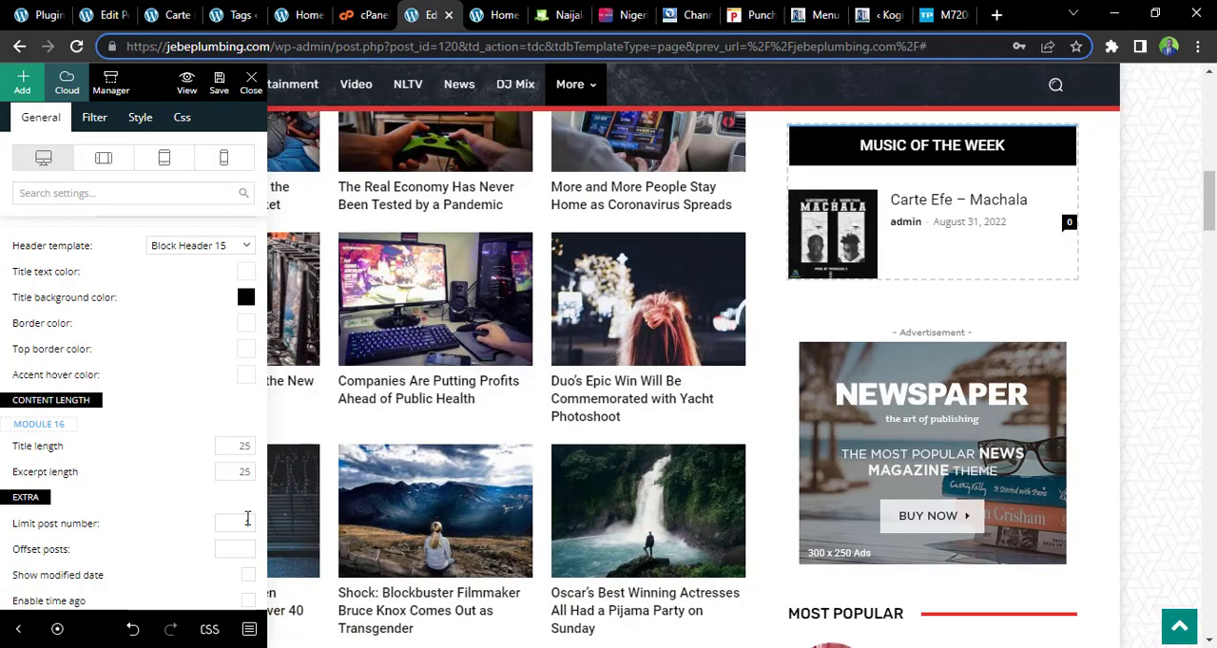
Set the Music of the Week block's category filter to MusicOfWeek
left_click(94, 117)
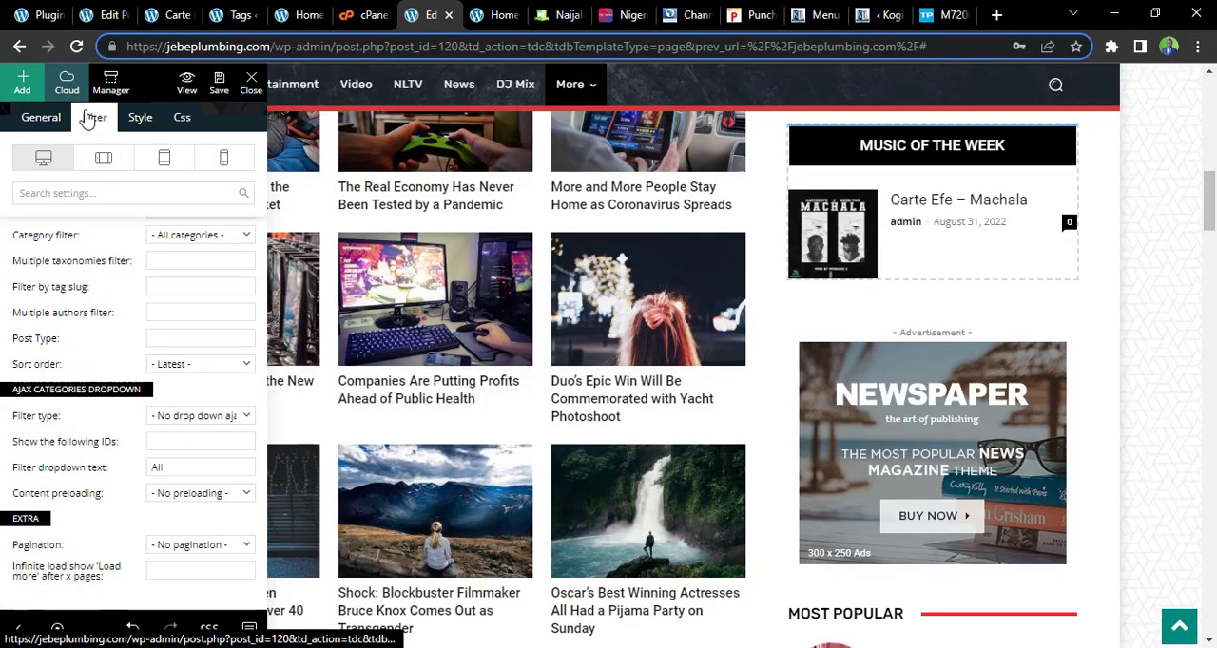
left_click(199, 238)
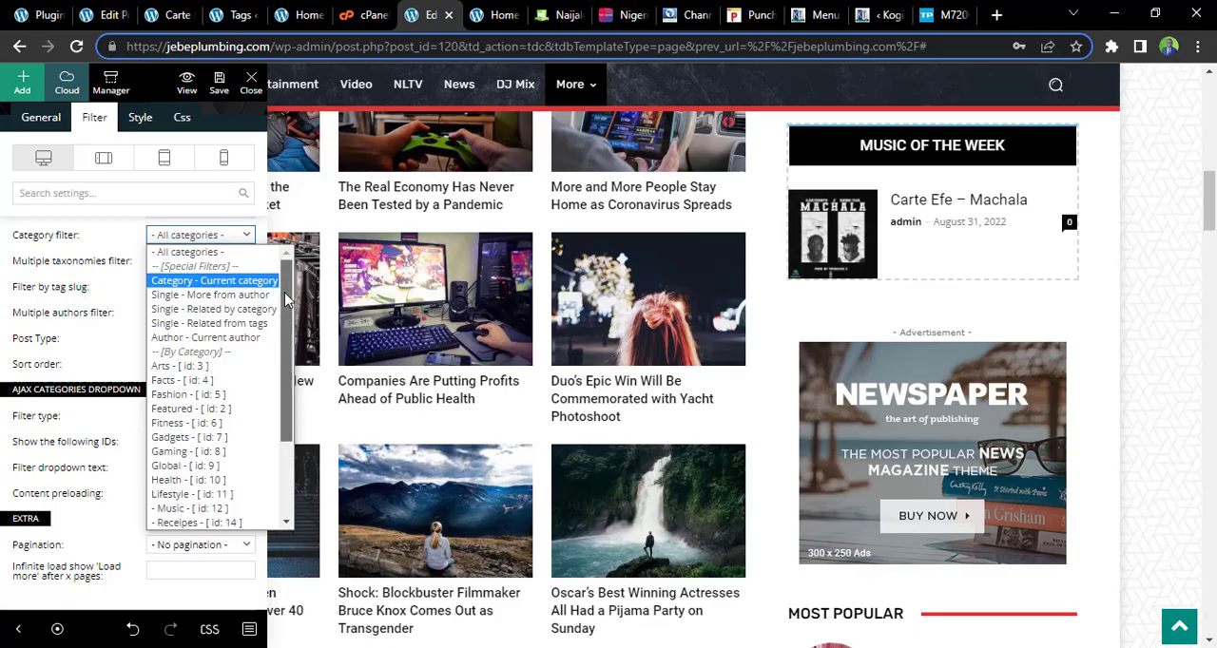
left_click_drag(285, 300, 286, 369)
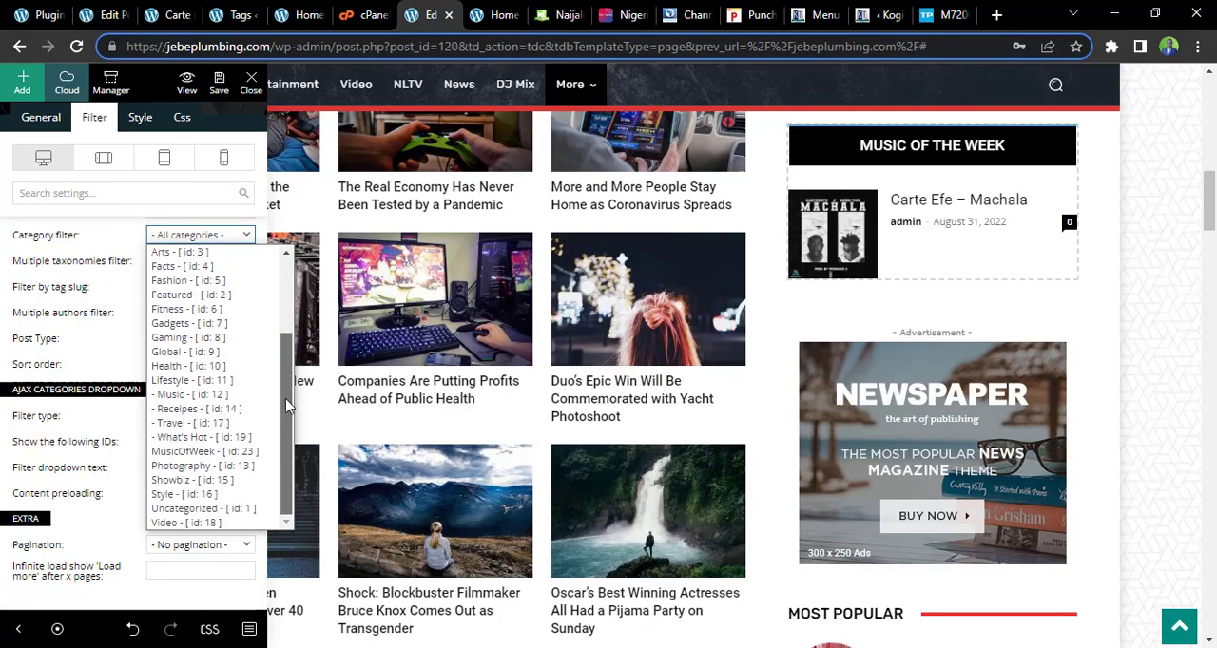
left_click(208, 452)
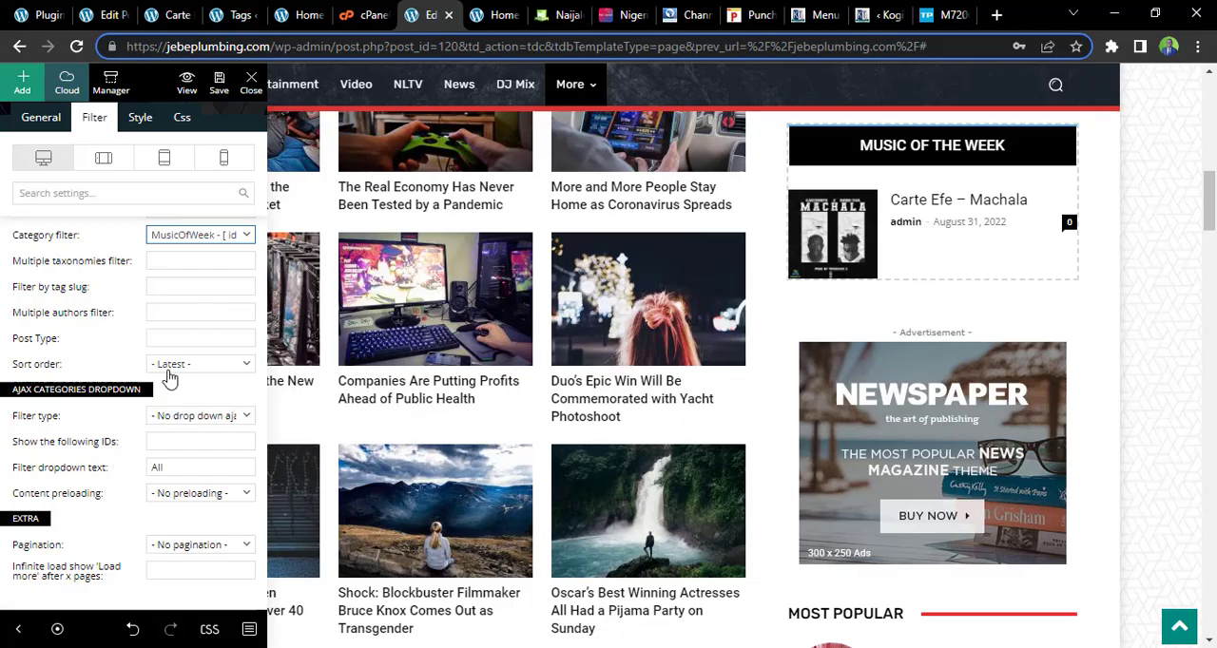
Filter the Music of the Week block by the tag slug NNMweek and save the home page
left_click(156, 284)
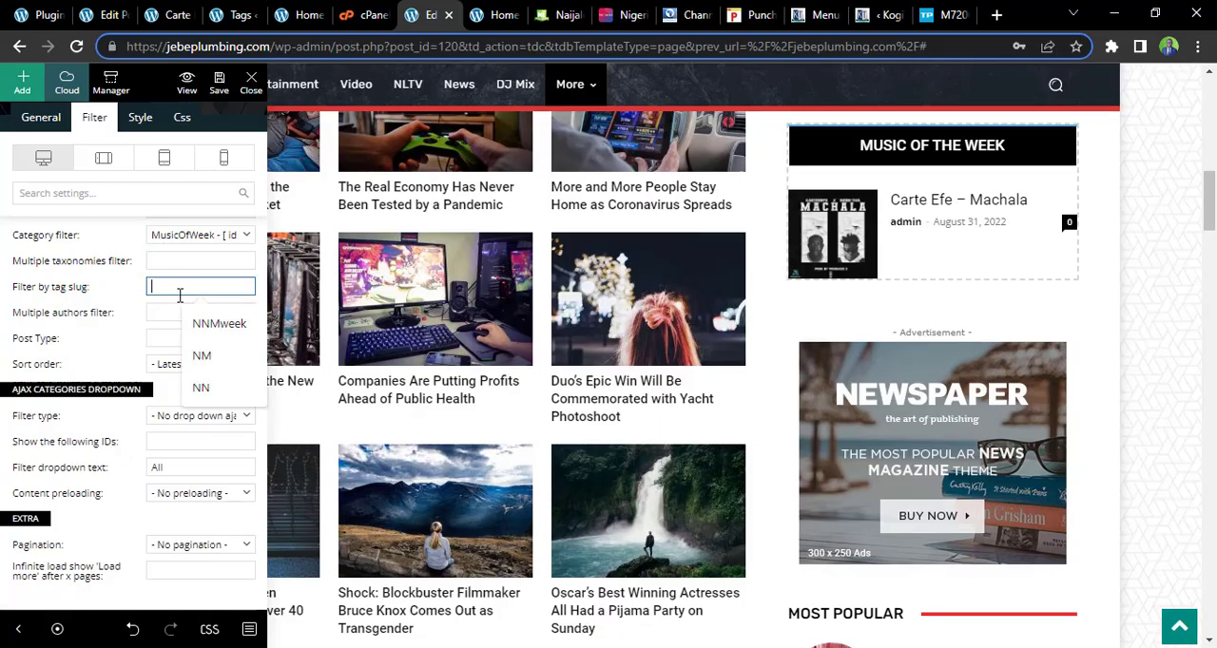
left_click(211, 326)
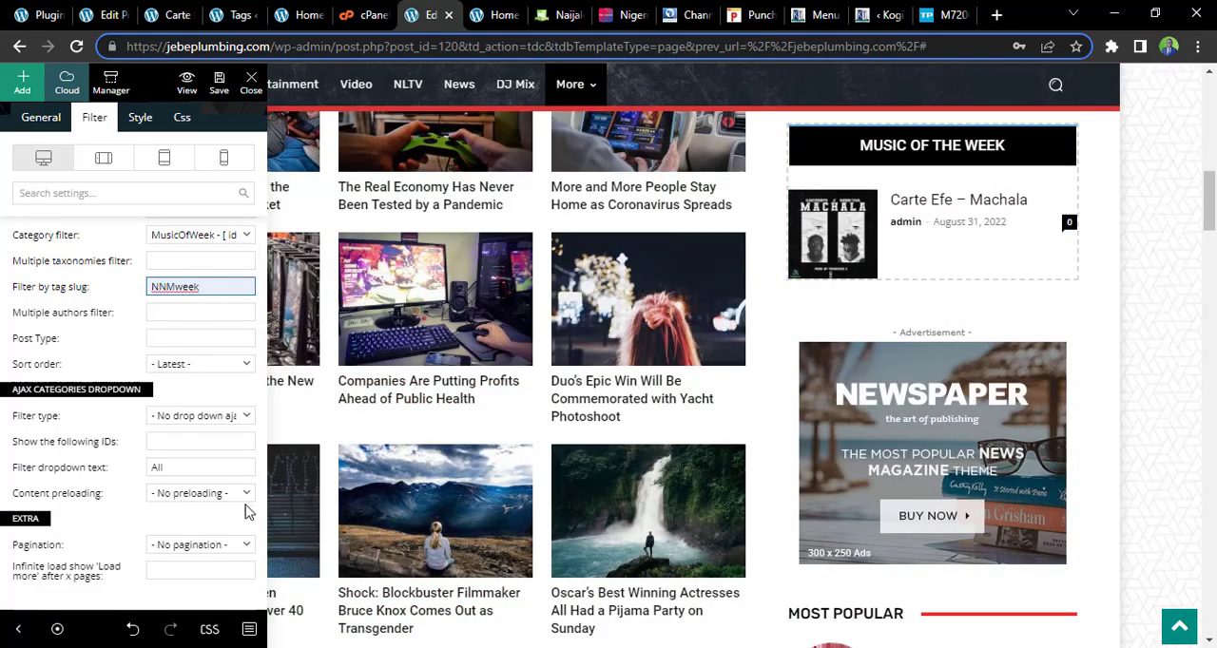
left_click(223, 87)
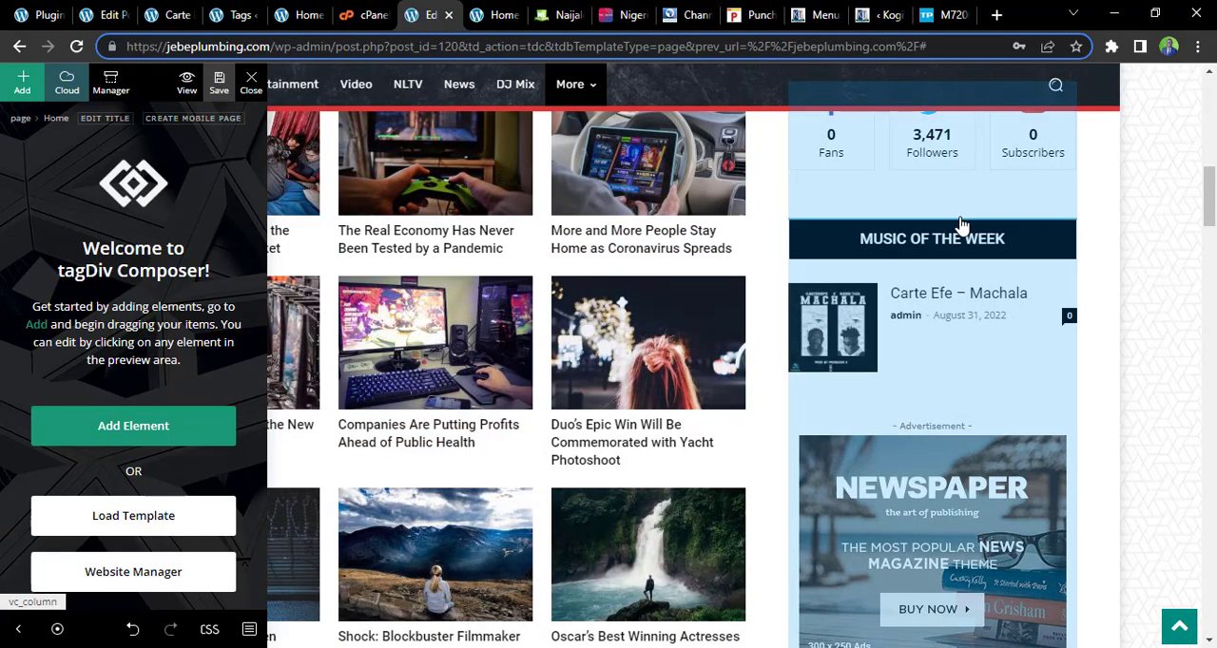
mouse_move(1209, 215)
left_mouse_down()
mouse_move(1212, 171)
mouse_move(1216, 226)
left_mouse_up()
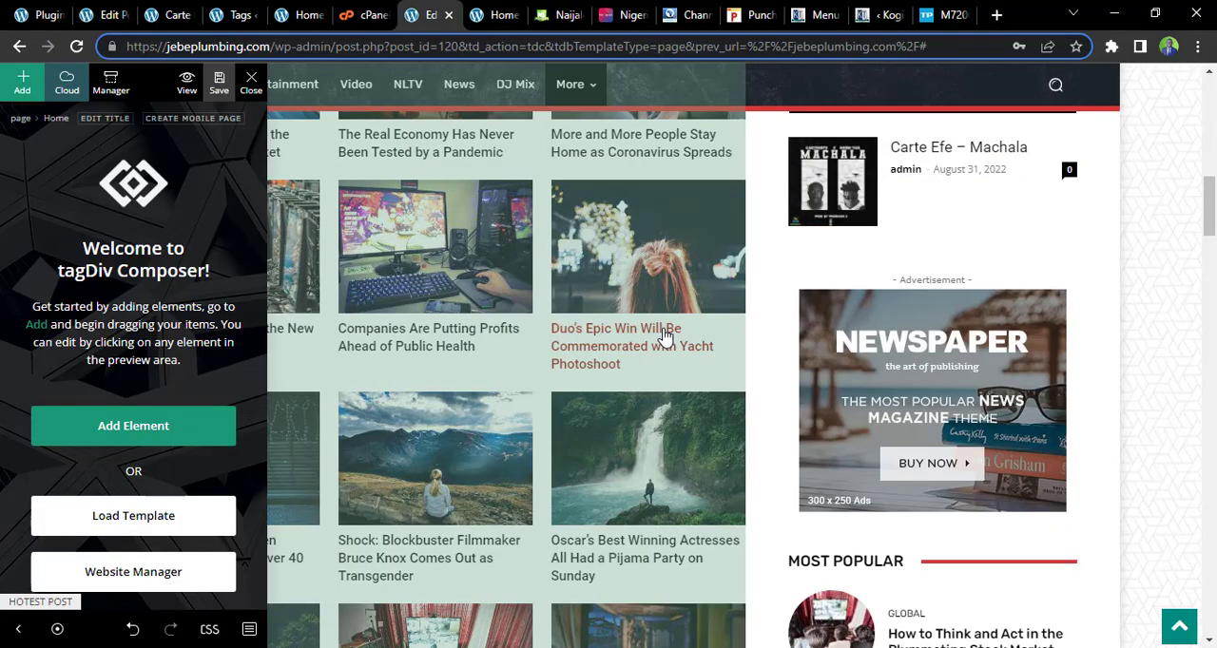
scroll(666, 337, "down", 10)
scroll(723, 184, "down", 5)
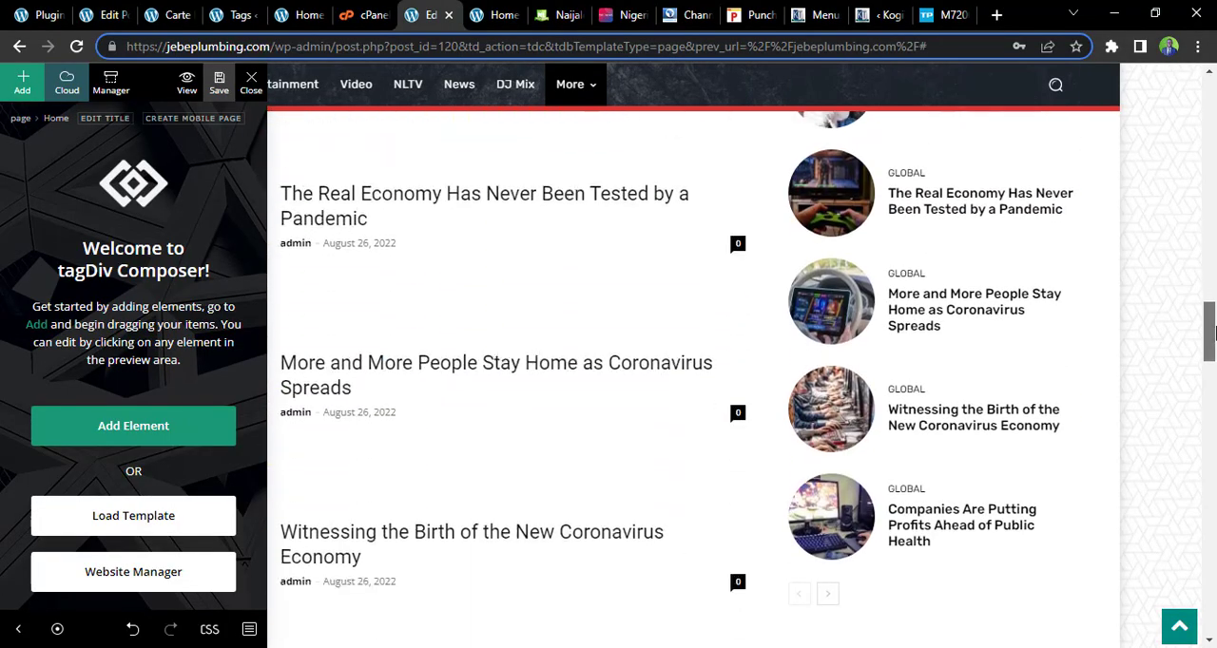